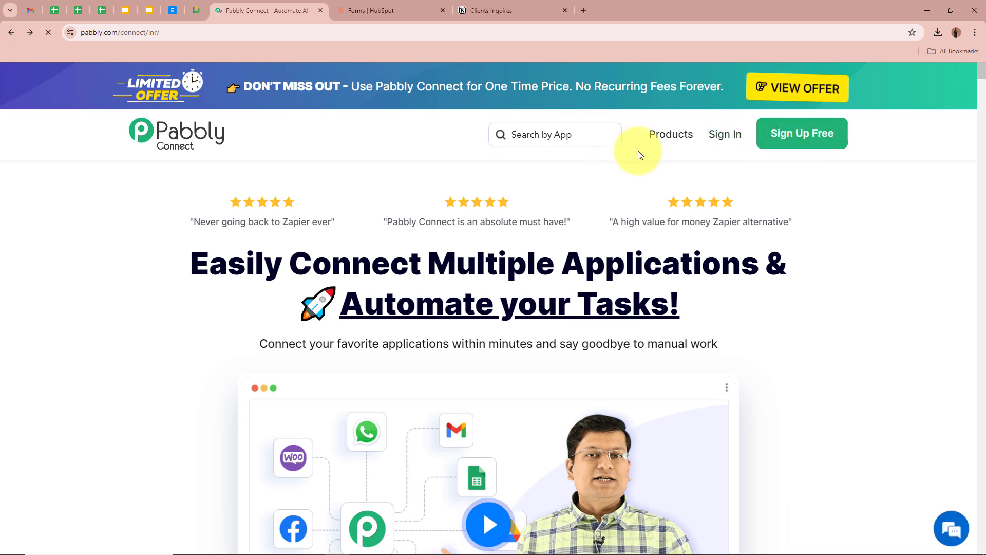
- Sign in to Pabbly and launch Pabbly Connect from the All Pabbly Apps list
left_click(718, 147)
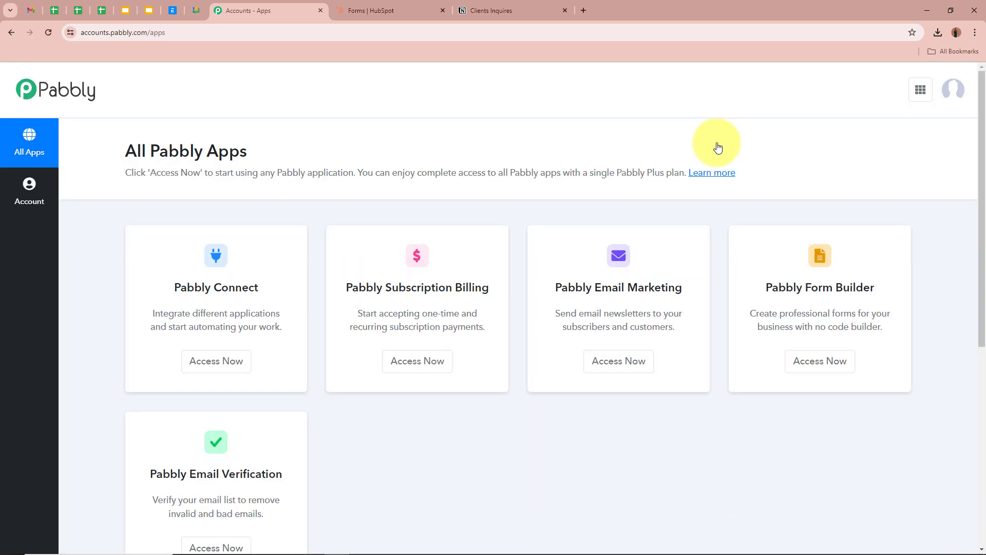
left_click_drag(121, 149, 308, 149)
left_click(308, 149)
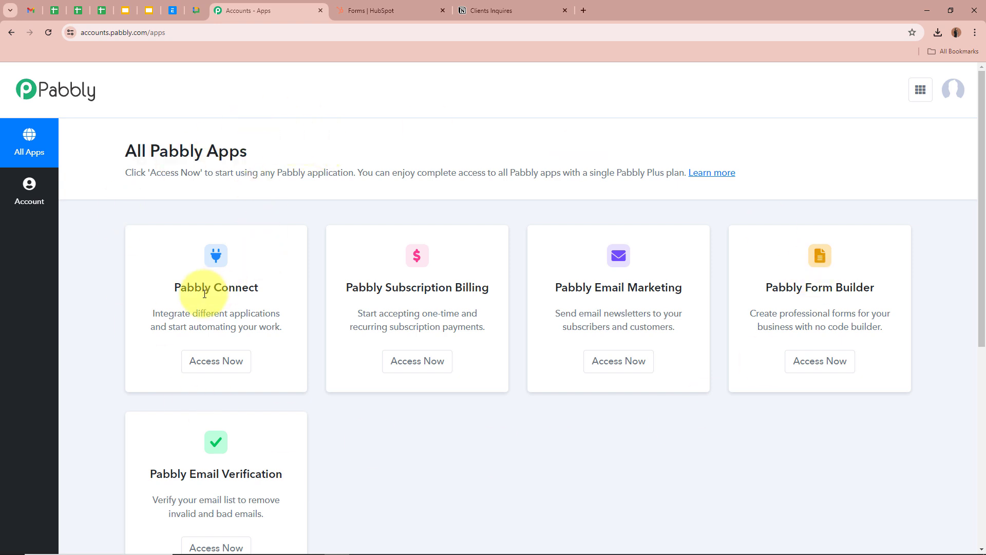
left_click_drag(171, 287, 270, 291)
left_click(220, 362)
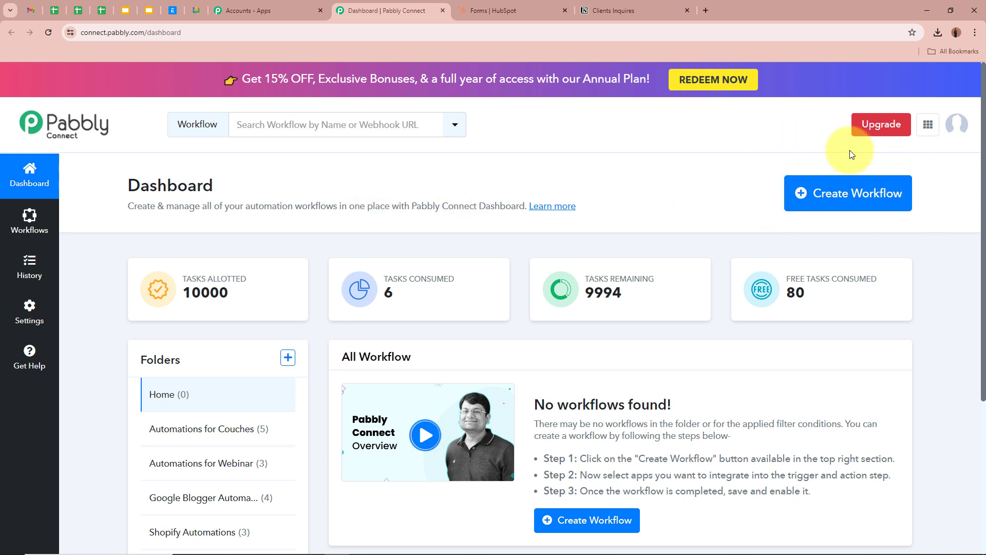
- Start a new workflow named 'How to Add HubSpot Form Responses to Notion Database as Items'
left_click(847, 199)
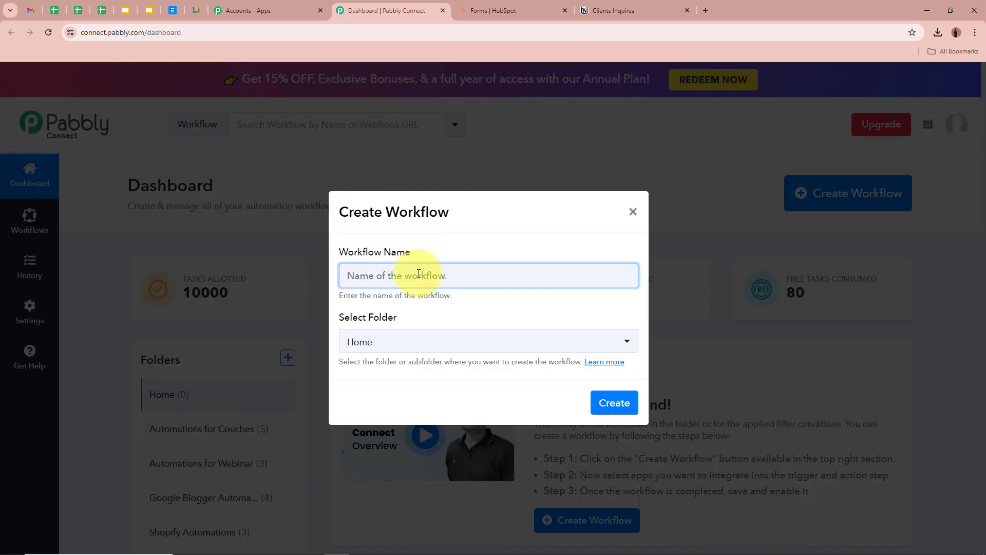
key("ctrl+v")
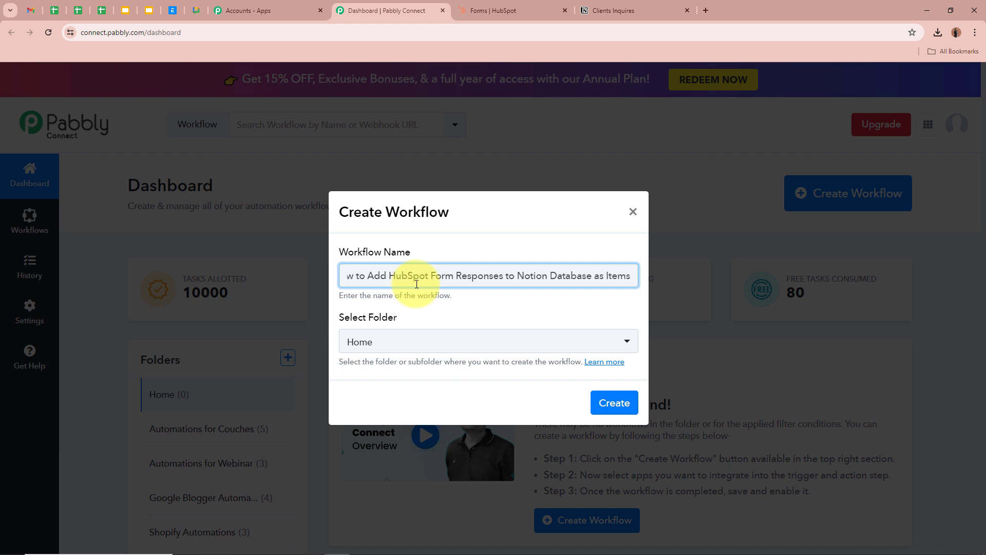
left_click(451, 319)
left_click_drag(381, 275, 645, 273)
left_click(585, 303)
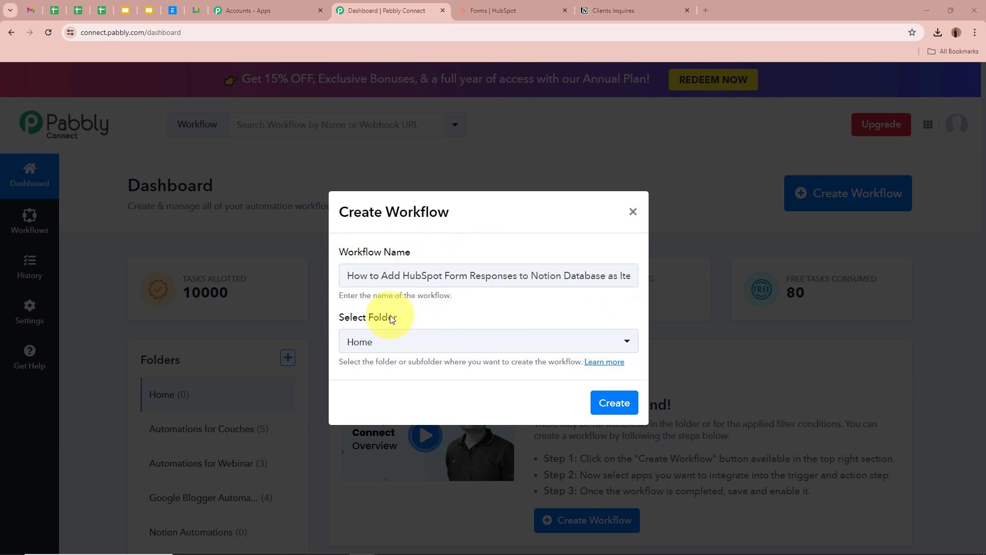
double_click(333, 316)
left_click(442, 318)
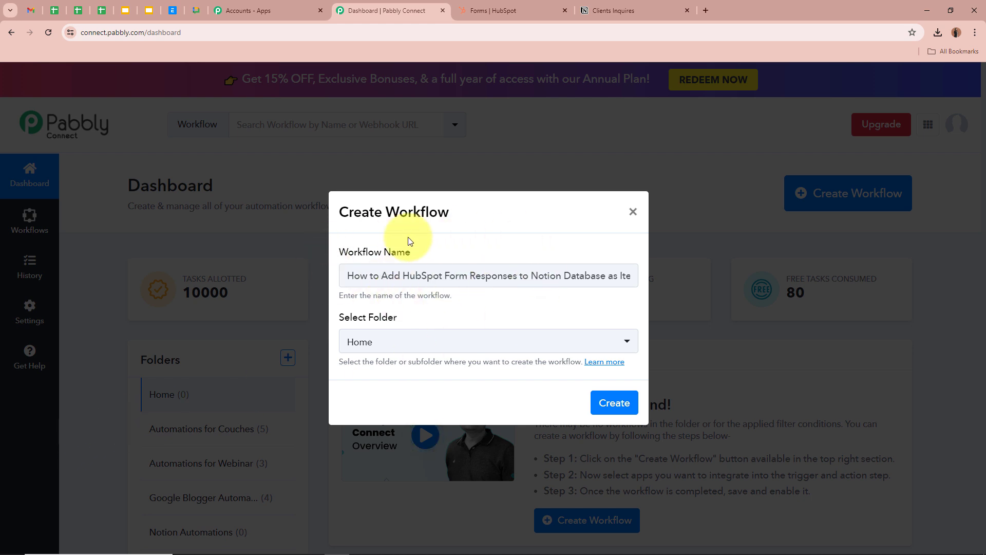
- Put the workflow in the Notion Automations folder and create it
left_click(606, 343)
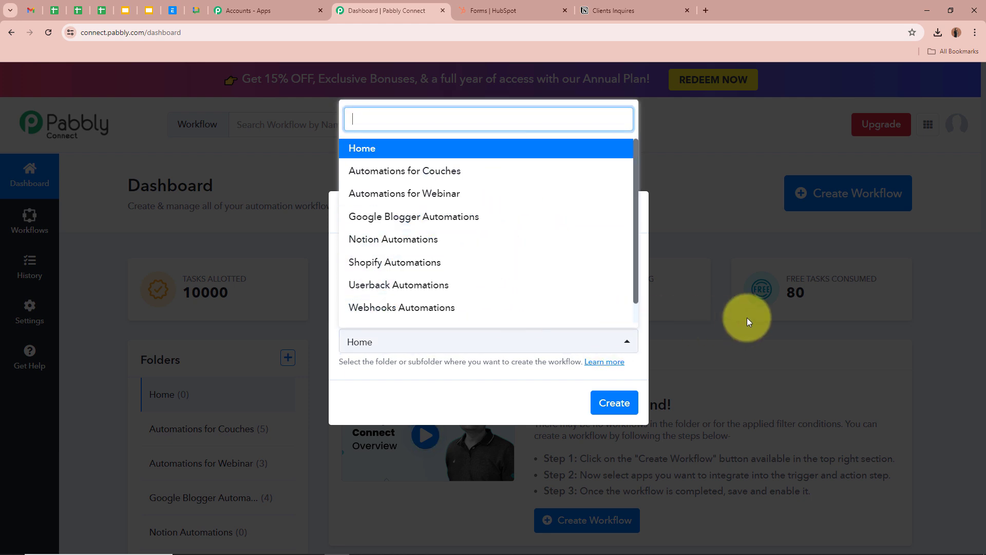
left_click(396, 239)
left_click(465, 314)
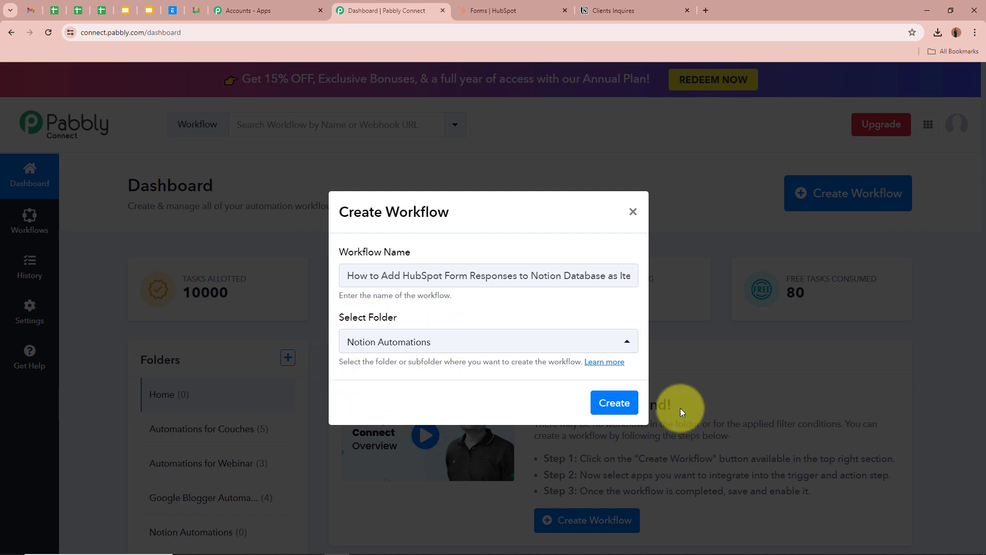
left_click(612, 402)
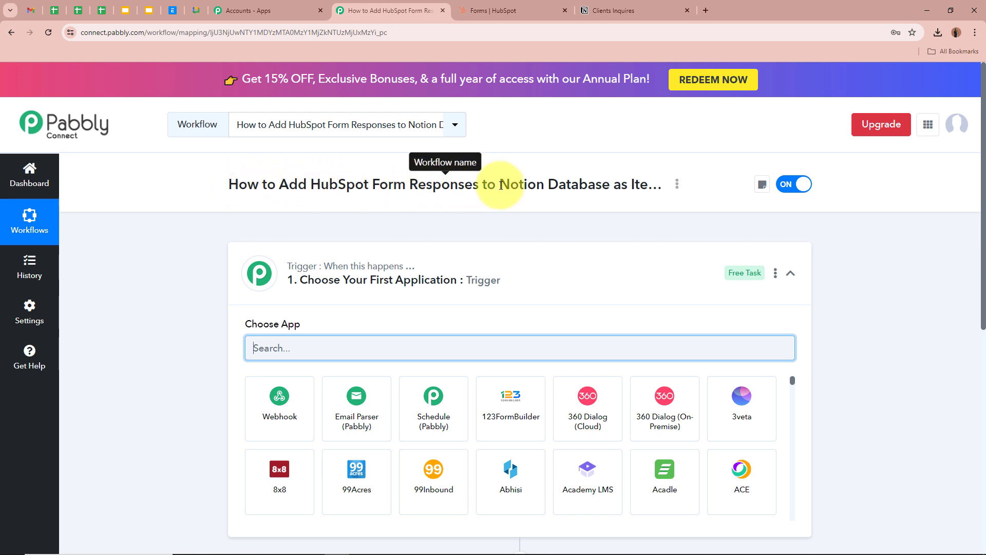
- Set the trigger app to HubSpot CRM with the New Form Submission event
left_click(635, 267)
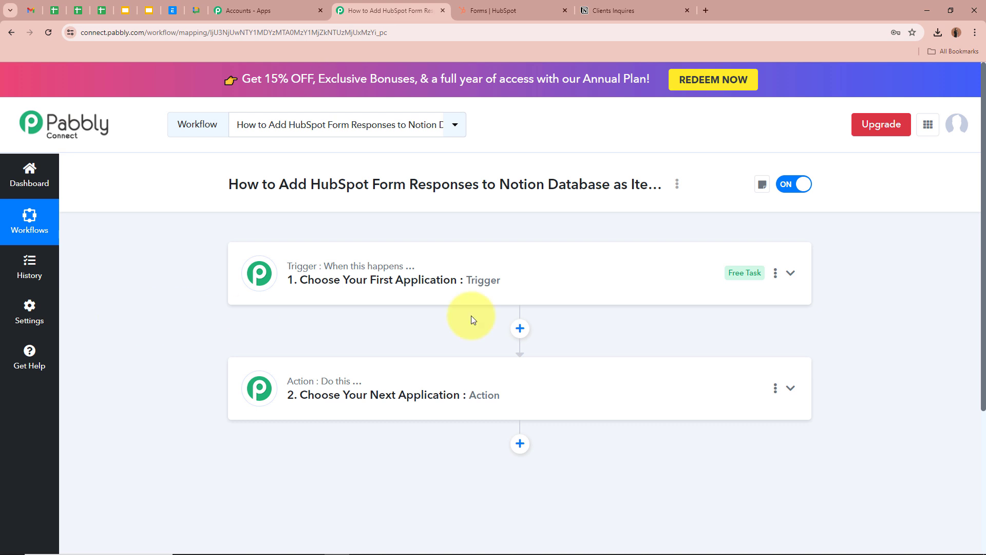
left_click(790, 273)
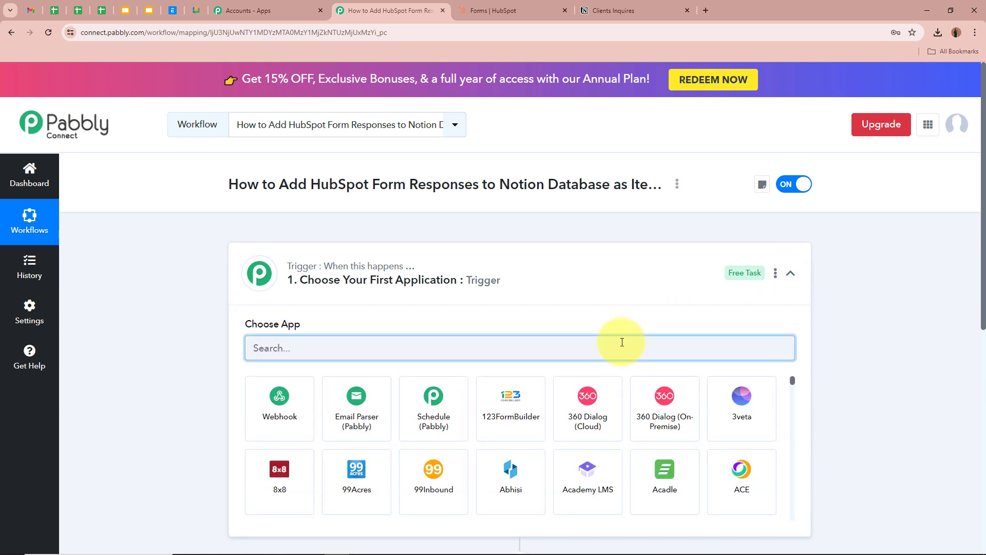
type("Hub")
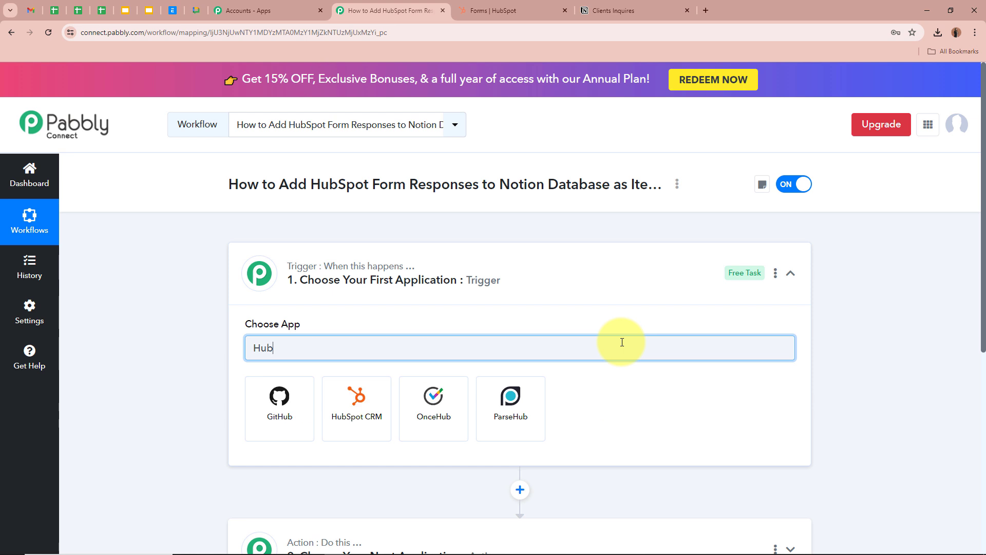
left_click(384, 411)
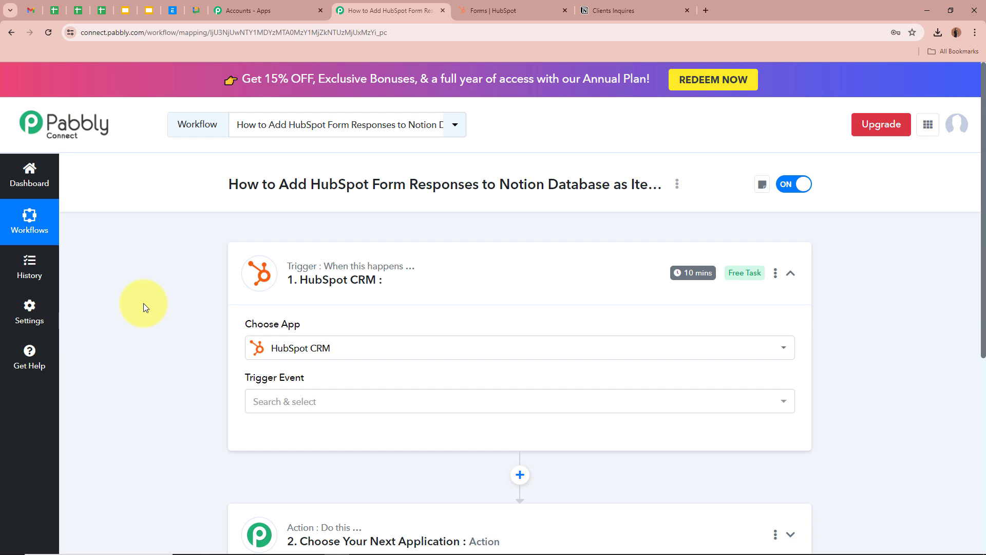
left_click(314, 404)
scroll(335, 302, "down", 3)
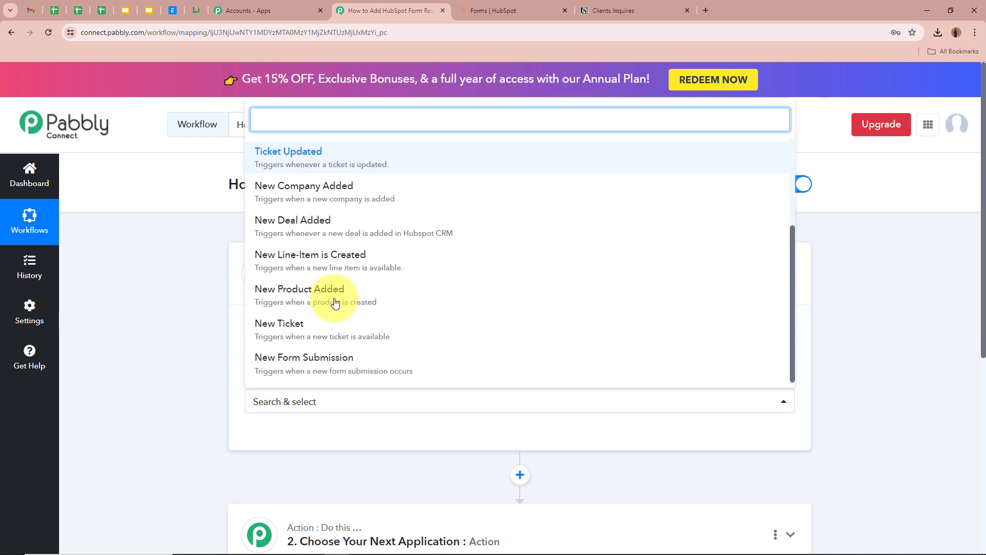
left_click(267, 362)
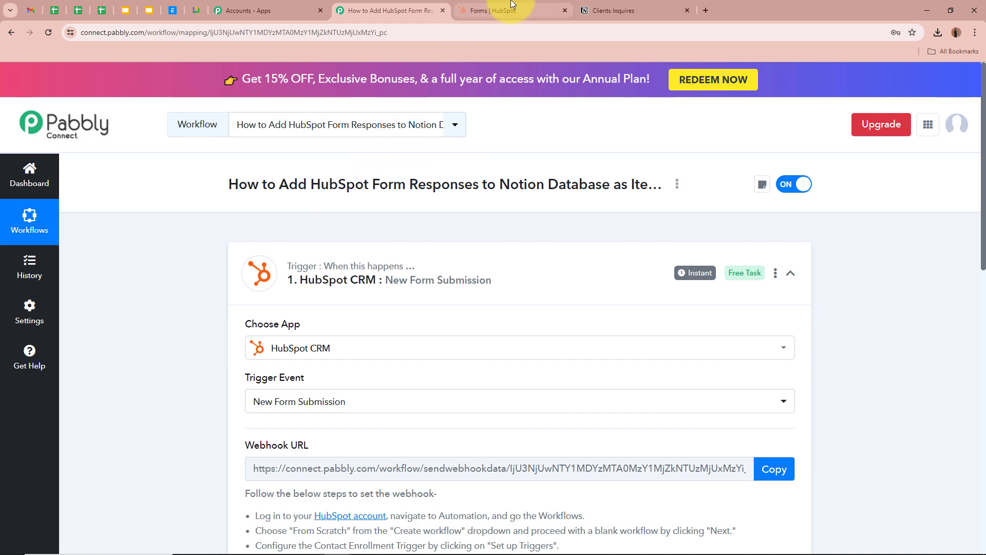
- Check the HubSpot form editor, then return to the Pabbly workflow
left_click(491, 11)
scroll(769, 414, "down", 15)
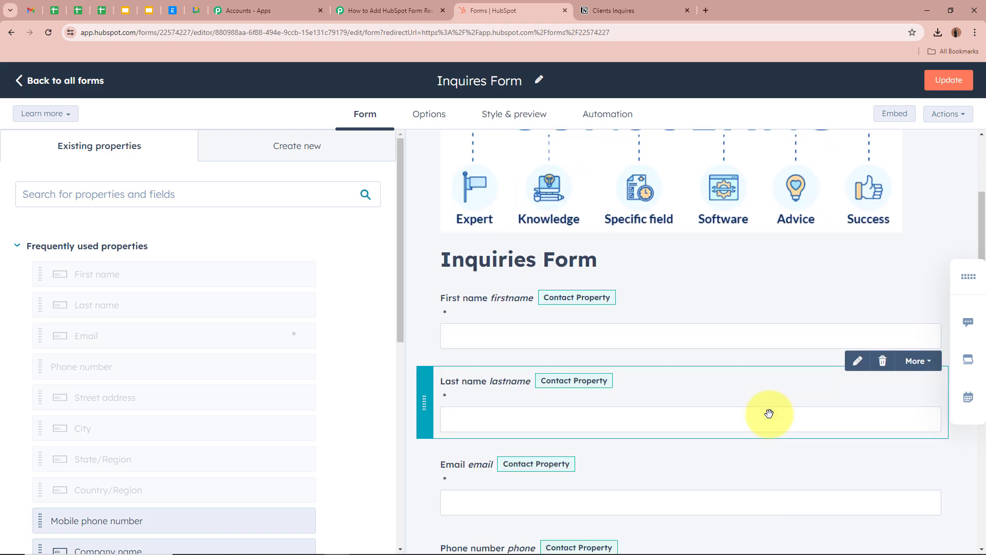
scroll(769, 414, "up", 15)
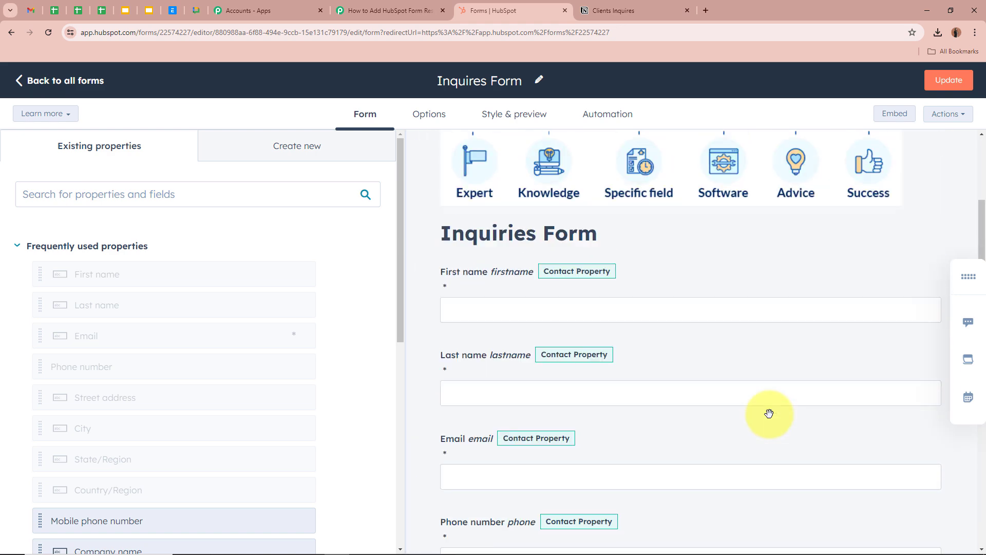
left_click(378, 10)
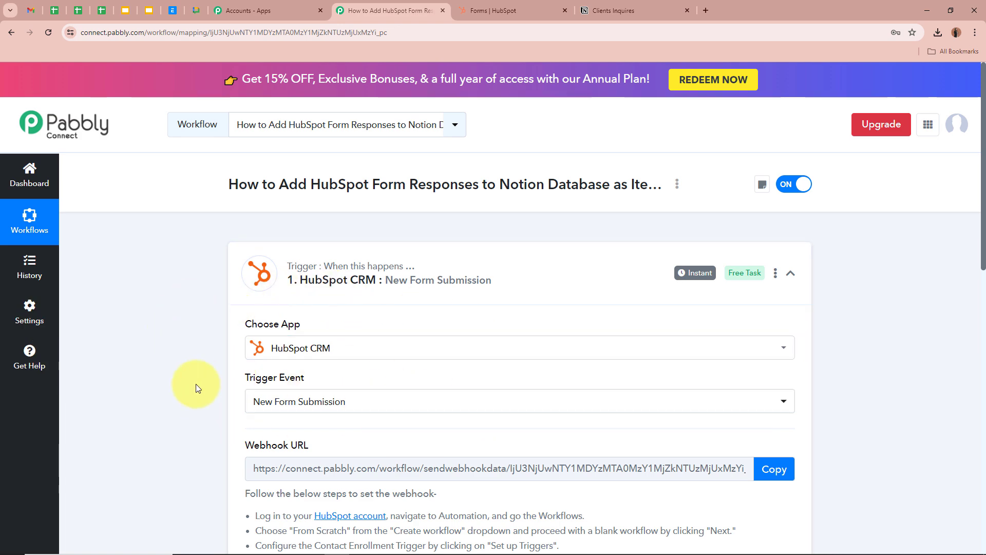
- Copy the HubSpot trigger's webhook URL and start capturing the webhook response
scroll(196, 388, "down", 2)
scroll(196, 388, "down", 1)
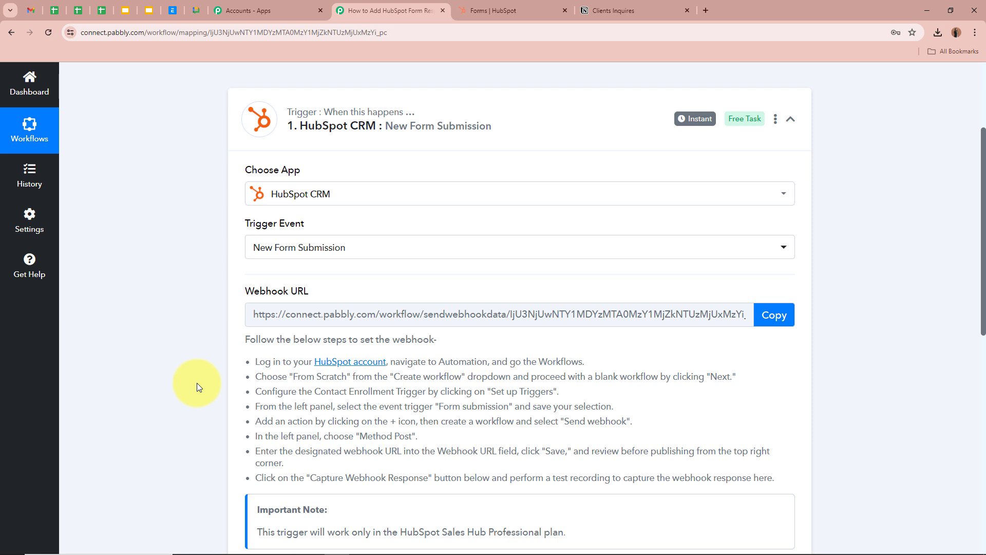
scroll(170, 274, "down", 1)
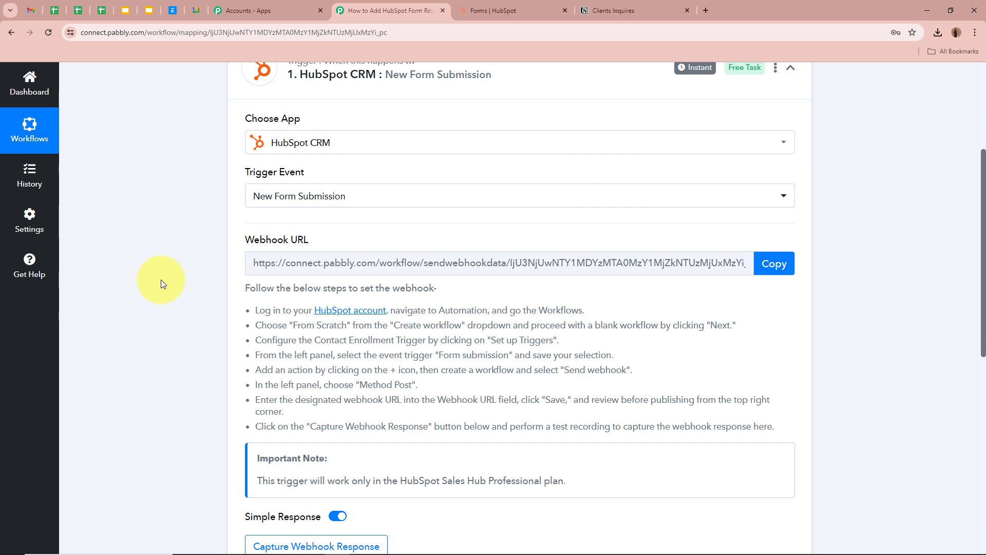
scroll(161, 280, "down", 3)
scroll(161, 280, "up", 3)
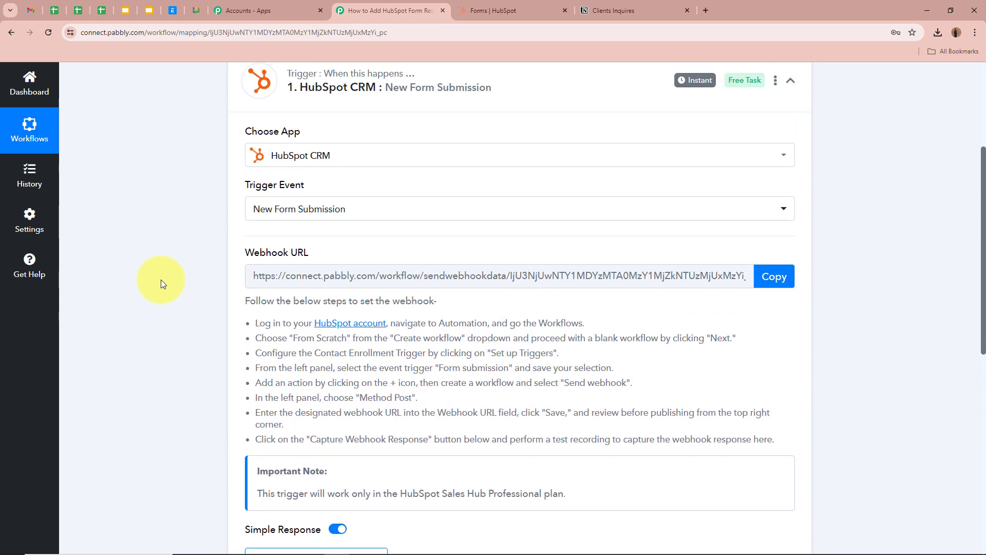
left_click(773, 282)
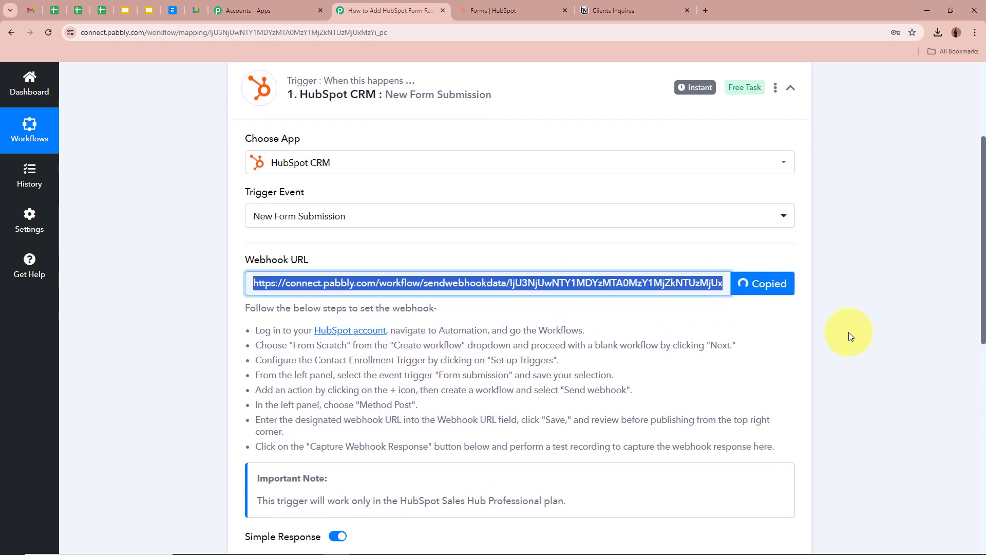
scroll(848, 332, "down", 2)
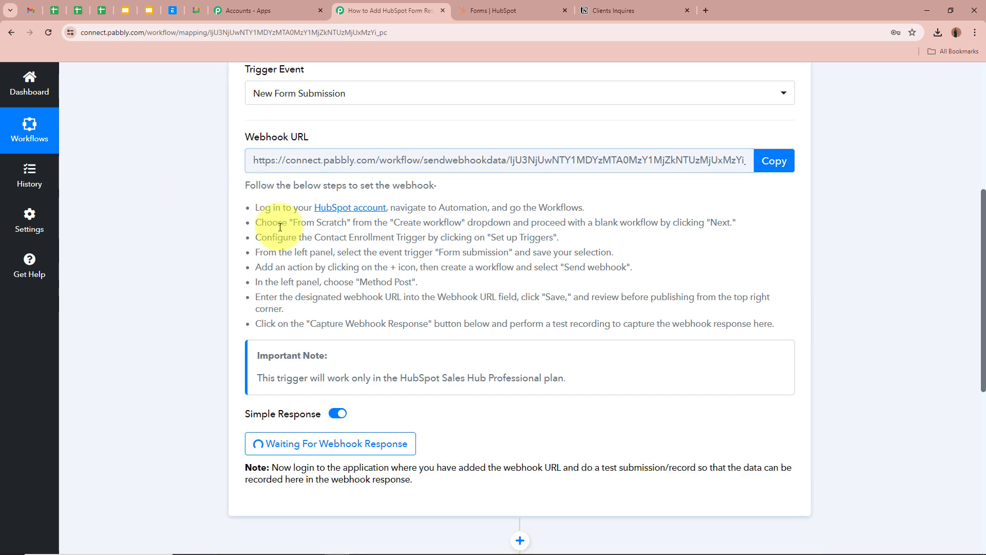
left_click_drag(245, 186, 771, 322)
left_click(848, 294)
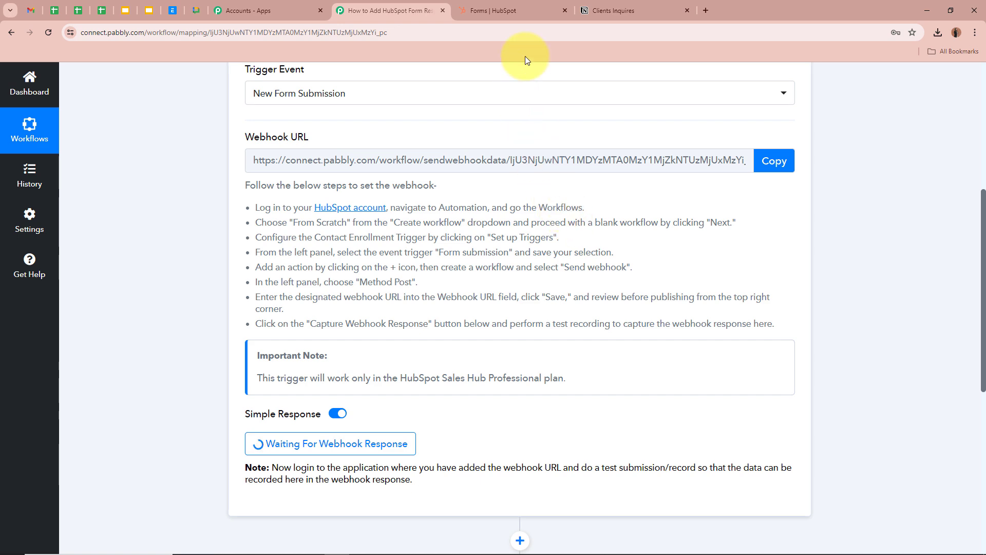
- Go from HubSpot's forms to Automation > Workflows and start a workflow from scratch
left_click(524, 11)
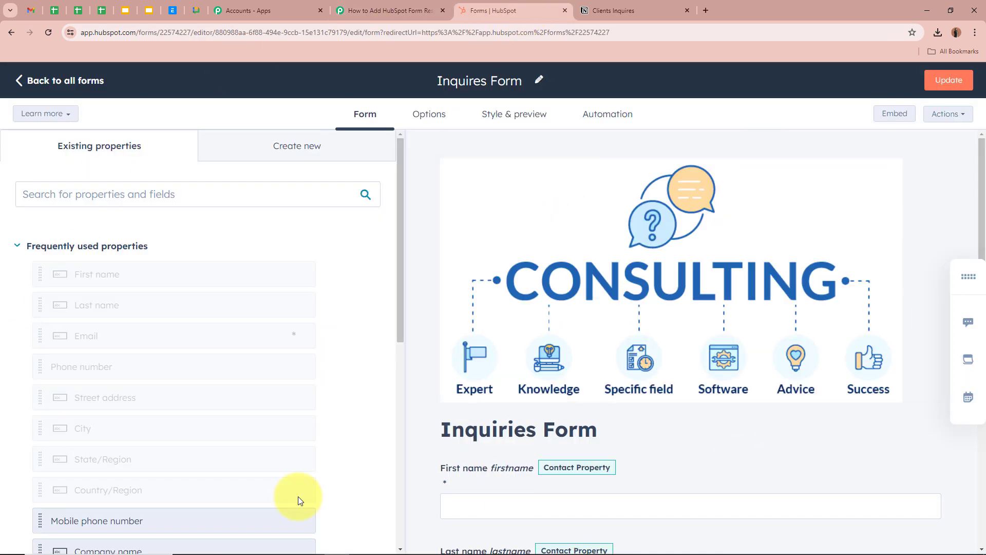
left_click(51, 82)
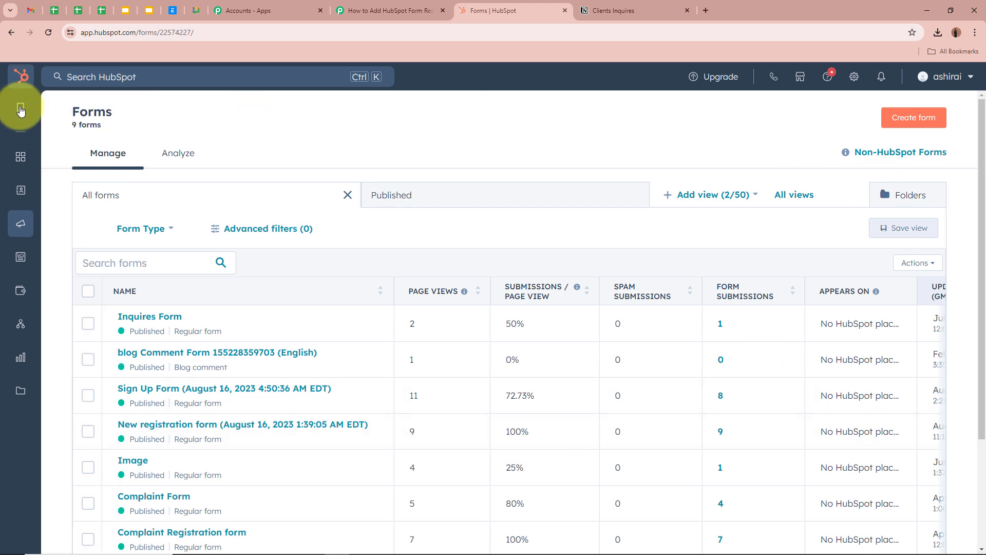
mouse_move(19, 108)
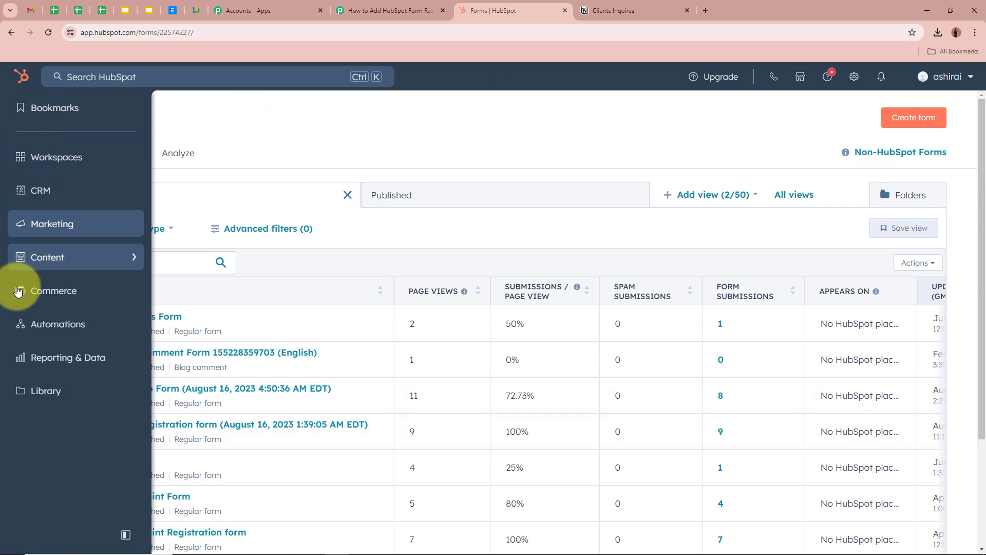
left_click(71, 325)
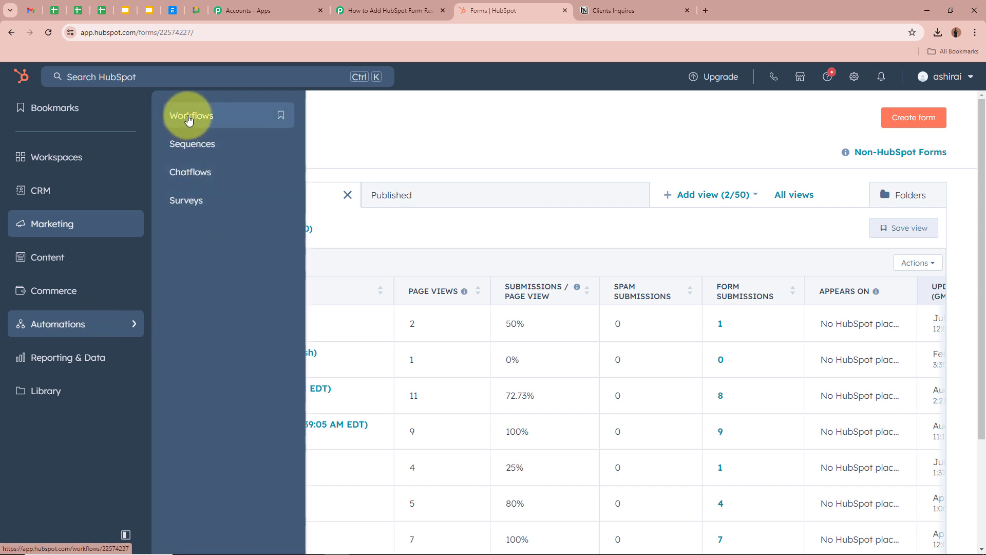
left_click(221, 116)
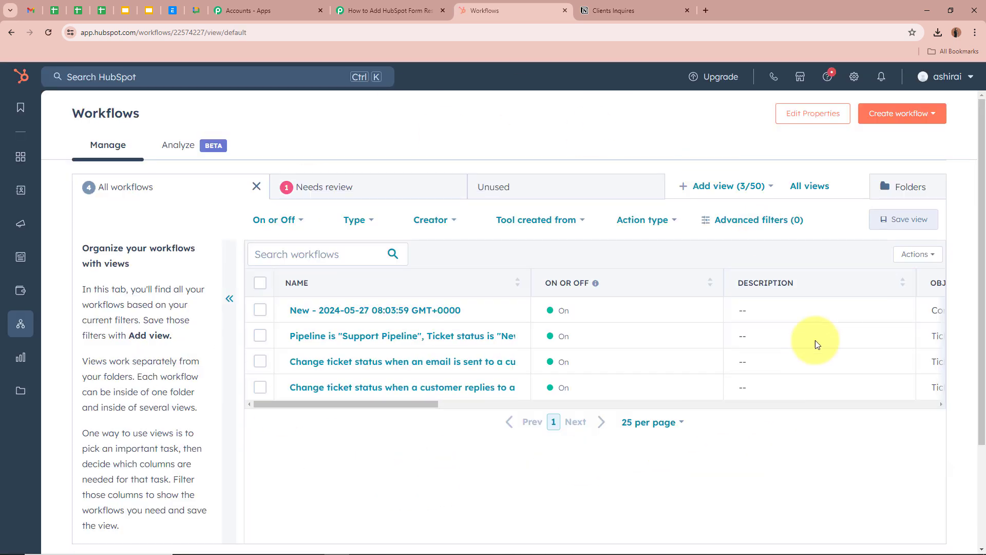
left_click(933, 120)
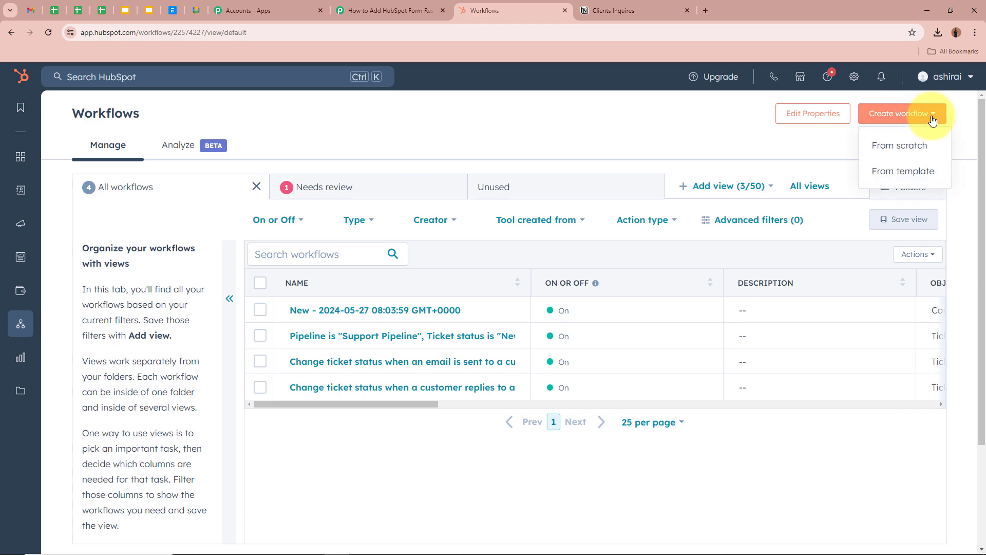
left_click(900, 147)
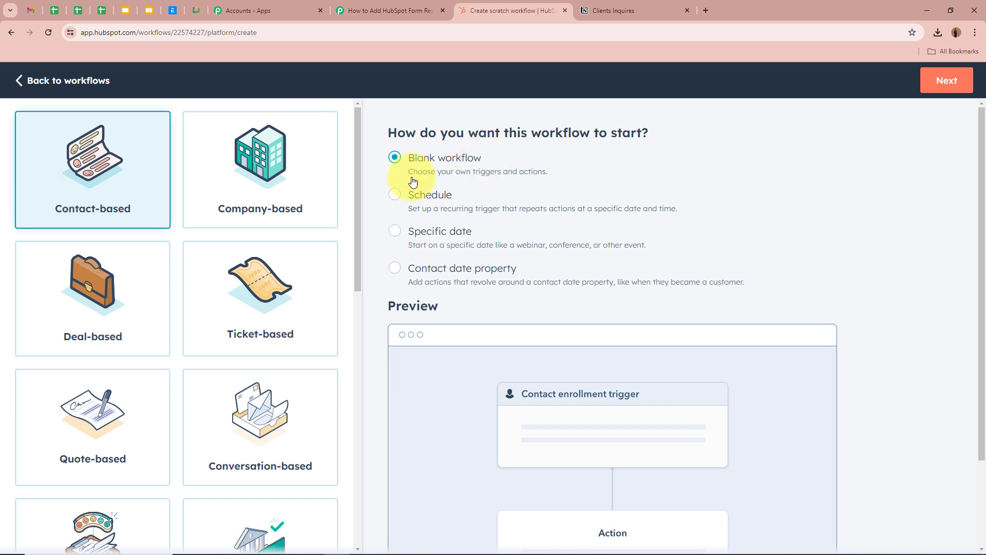
- Give the blank contact-based workflow a saved Form submission event as its enrollment trigger
left_click(958, 92)
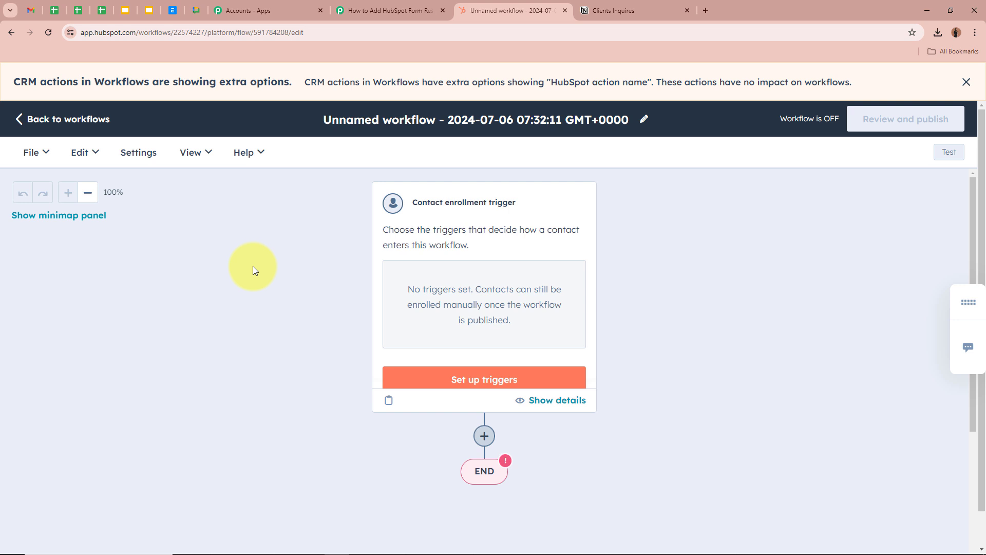
scroll(522, 343, "down", 1)
left_click(574, 321)
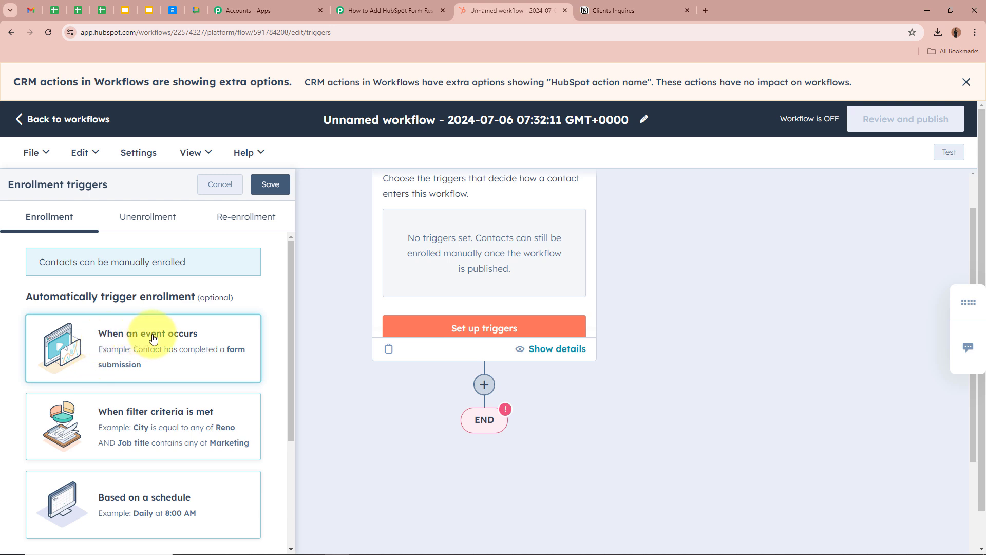
left_click(201, 366)
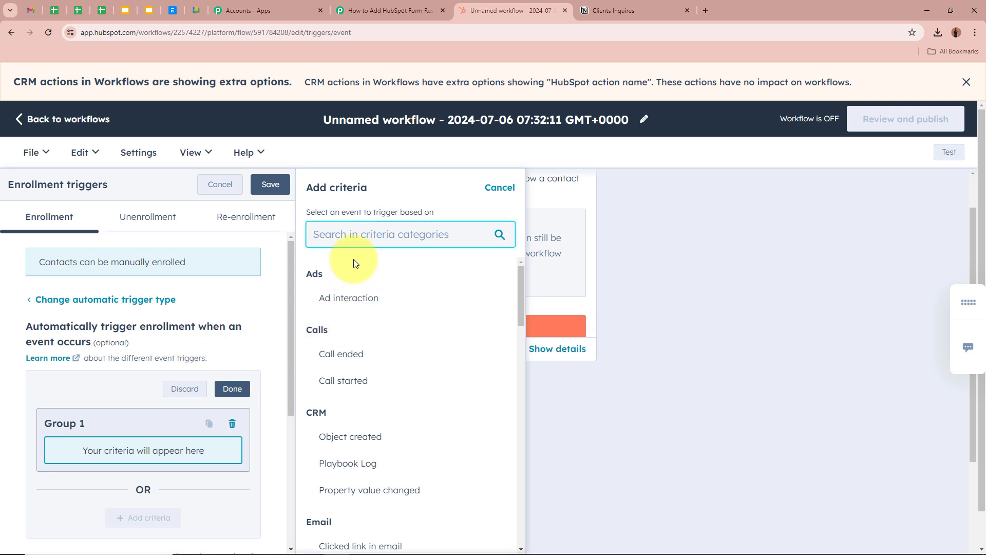
scroll(370, 404, "down", 6)
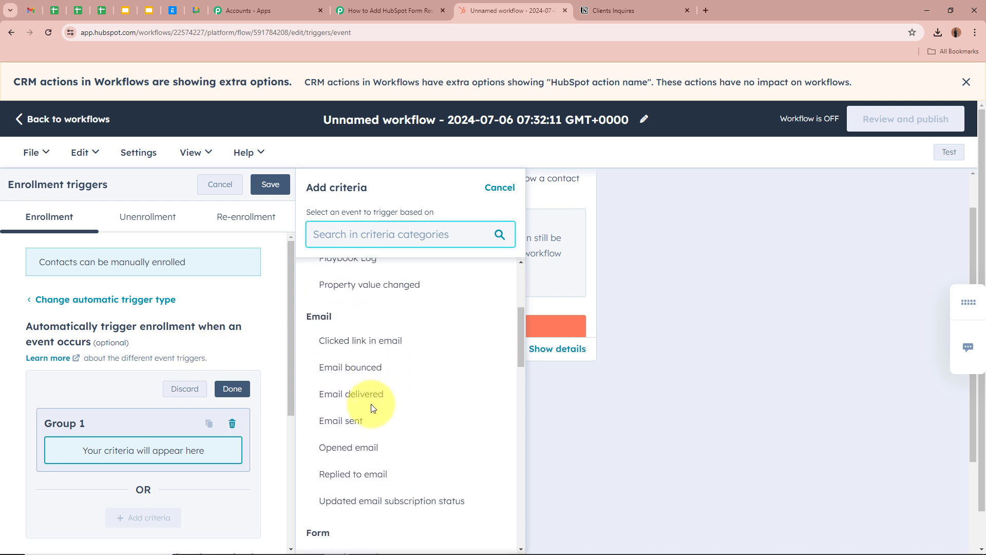
scroll(360, 406, "down", 1)
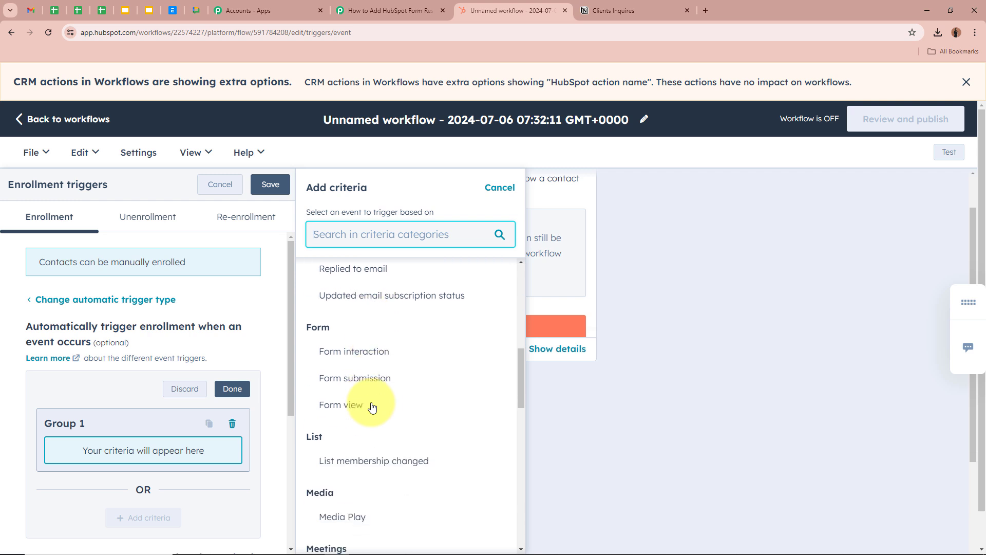
left_click(412, 385)
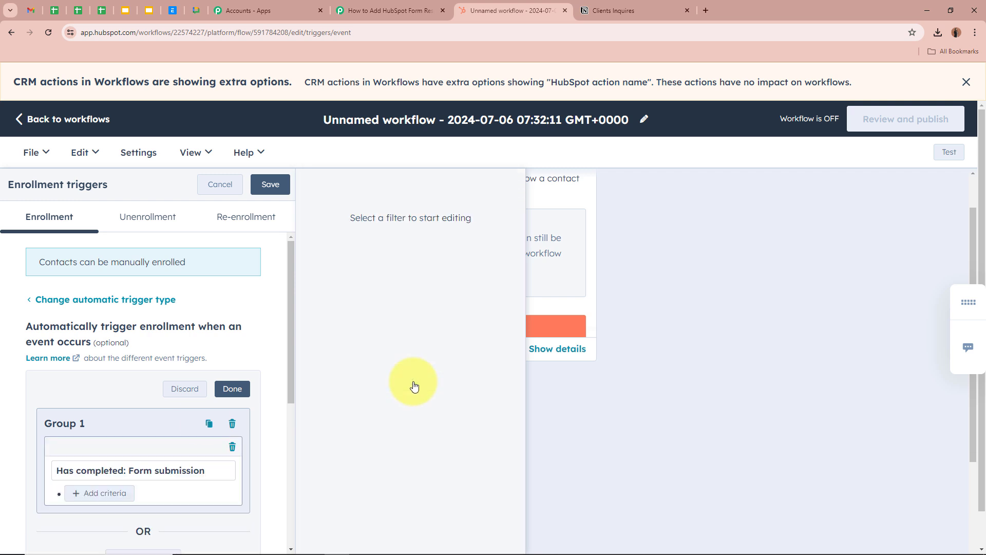
scroll(204, 418, "down", 2)
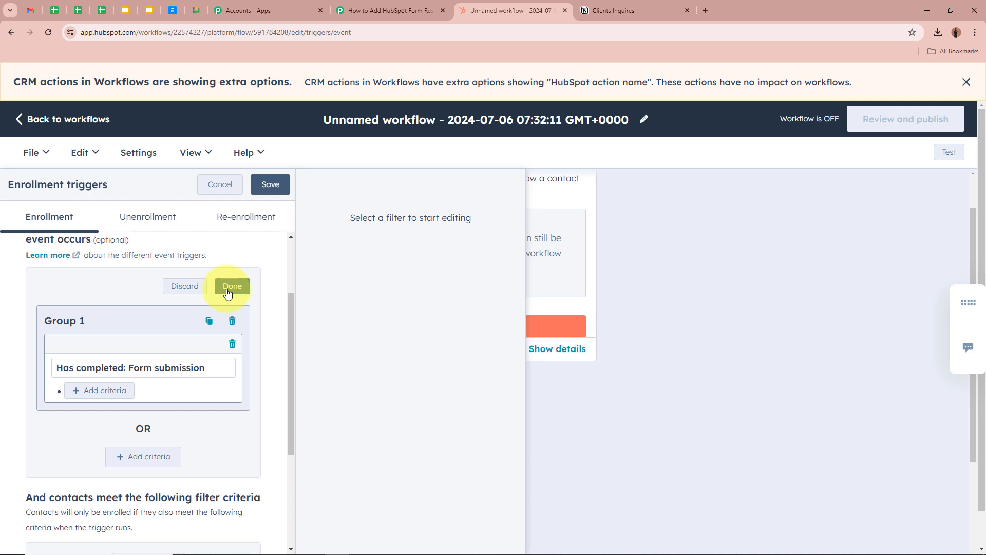
left_click(228, 291)
left_click(266, 184)
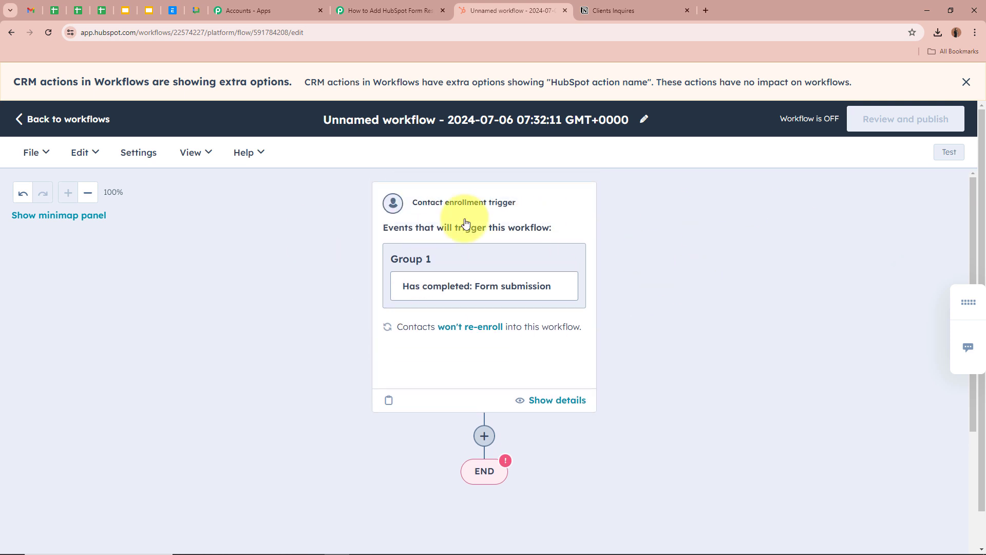
scroll(359, 222, "down", 2)
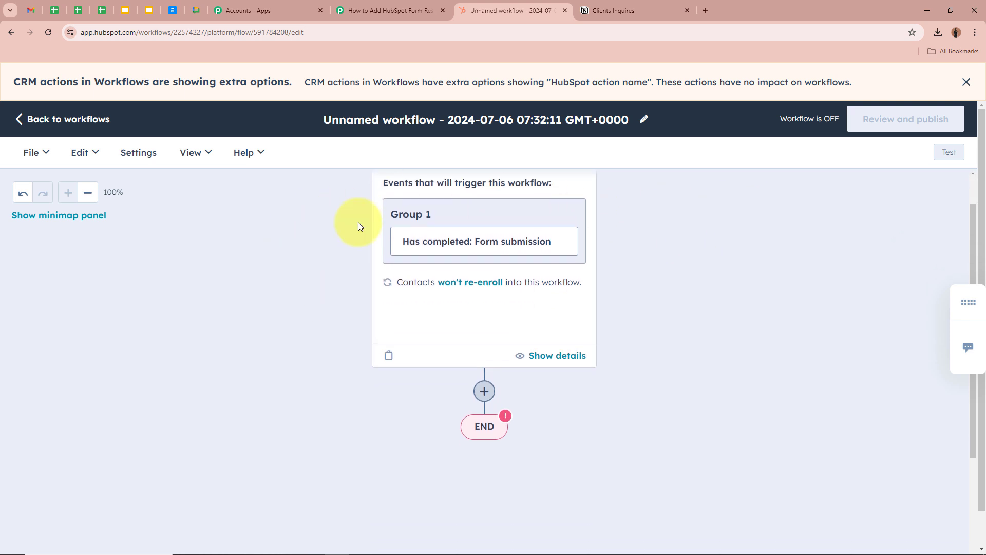
- Add an action below the form submission trigger and expand the Data ops actions
left_click(484, 333)
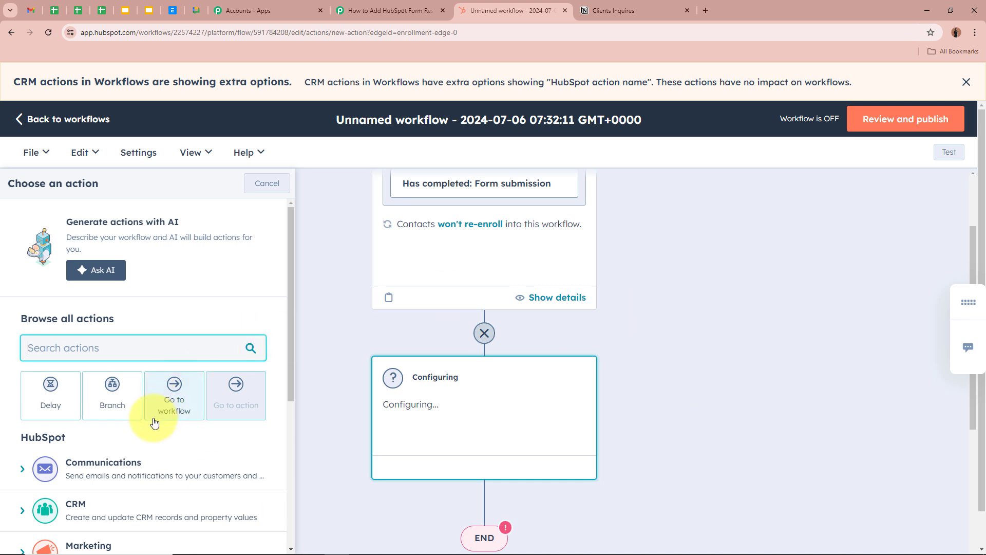
scroll(158, 435, "down", 2)
scroll(154, 436, "down", 1)
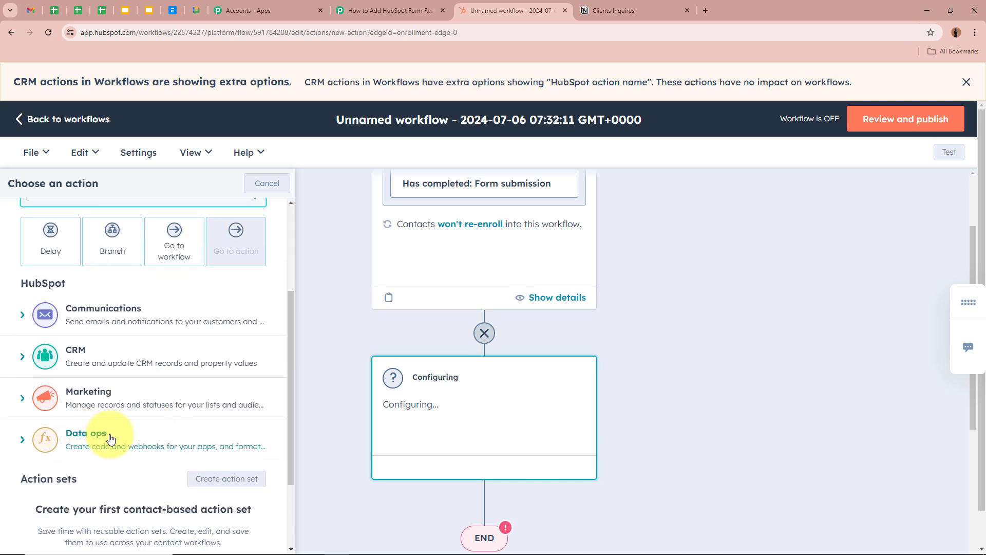
left_click(109, 437)
scroll(164, 438, "down", 2)
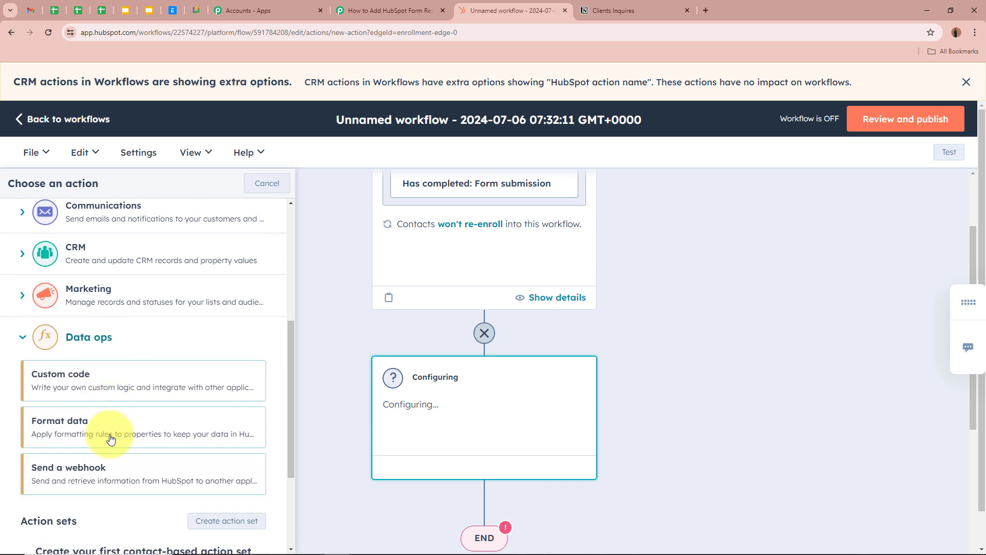
- Save a Send a webhook action using POST to the Pabbly webhook URL, authentication None
left_click(139, 469)
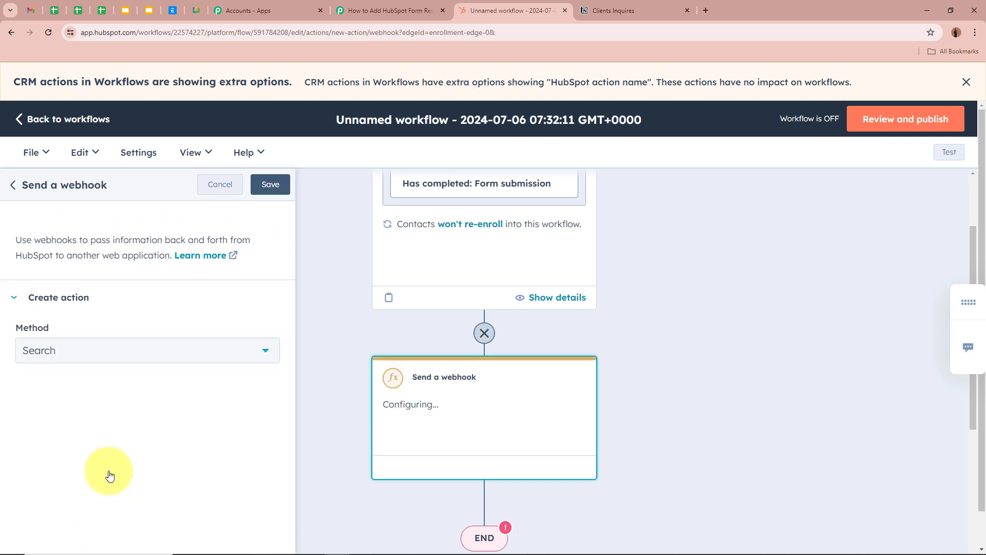
left_click(107, 350)
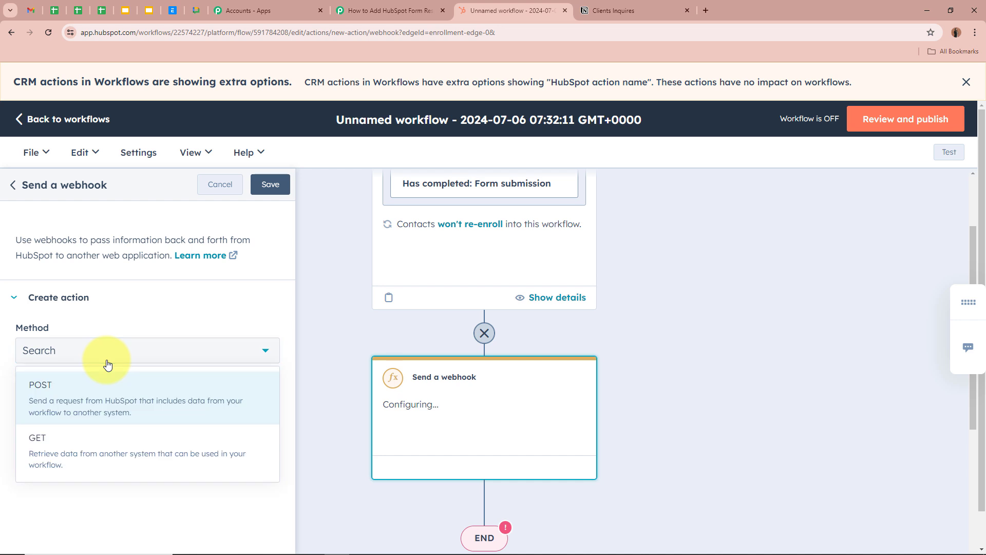
left_click(118, 395)
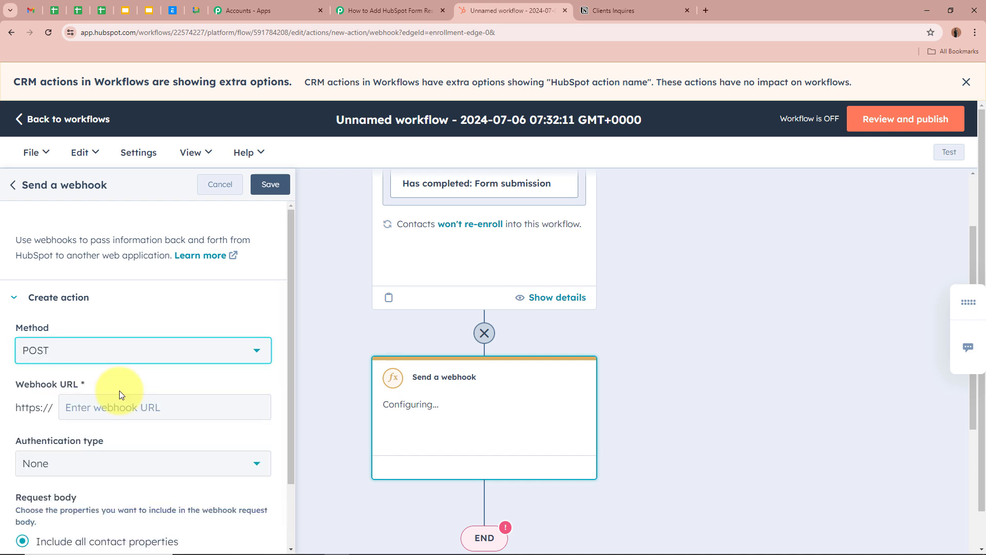
scroll(84, 347, "down", 2)
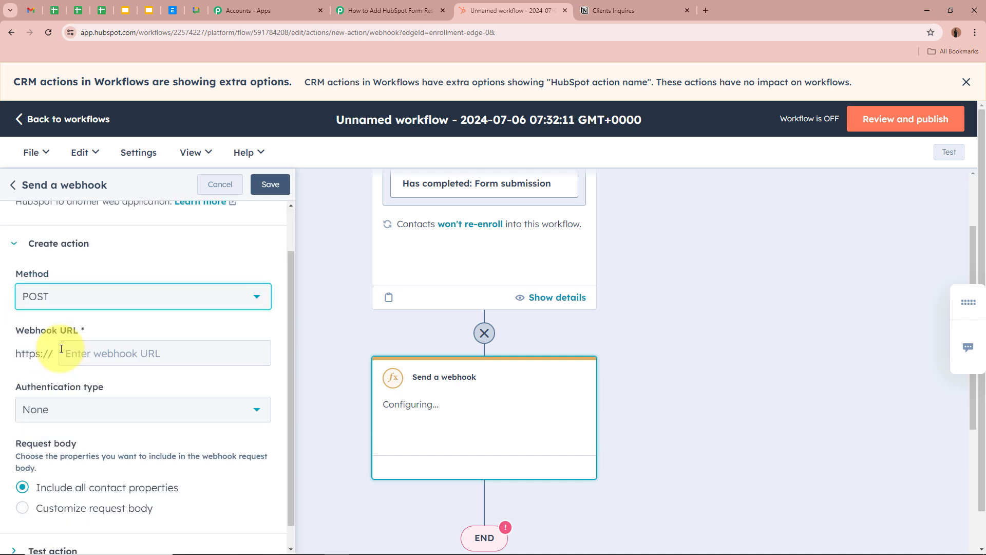
left_click(94, 331)
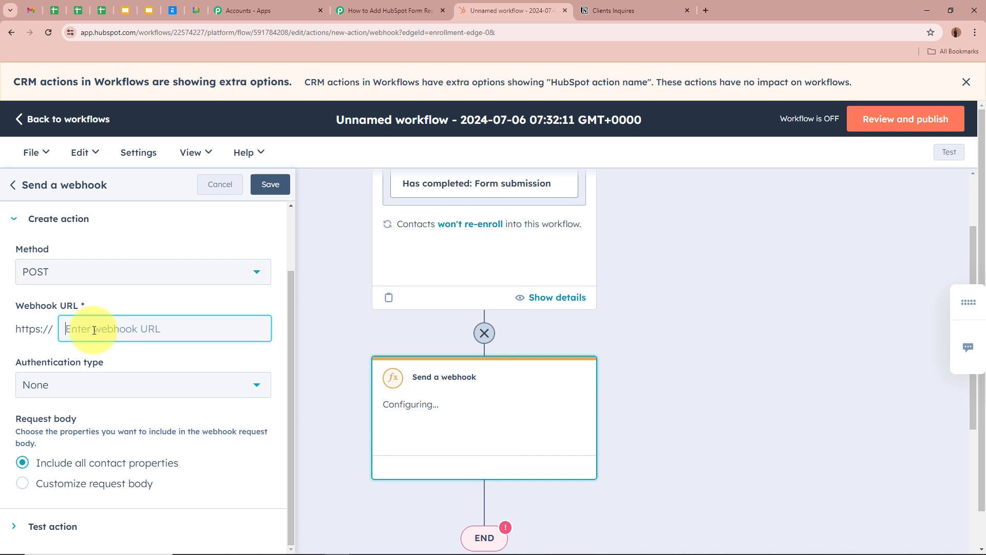
key("ctrl+v")
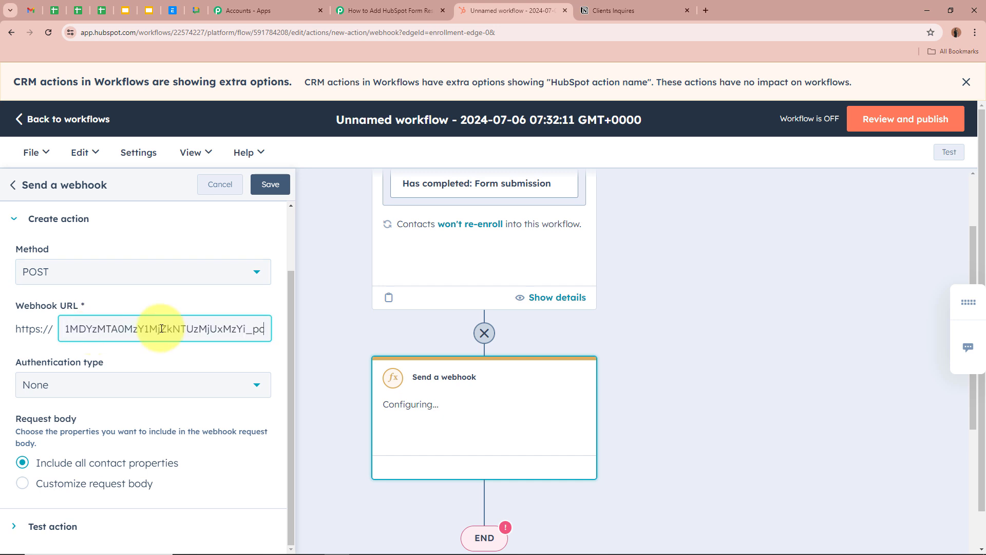
left_click(201, 361)
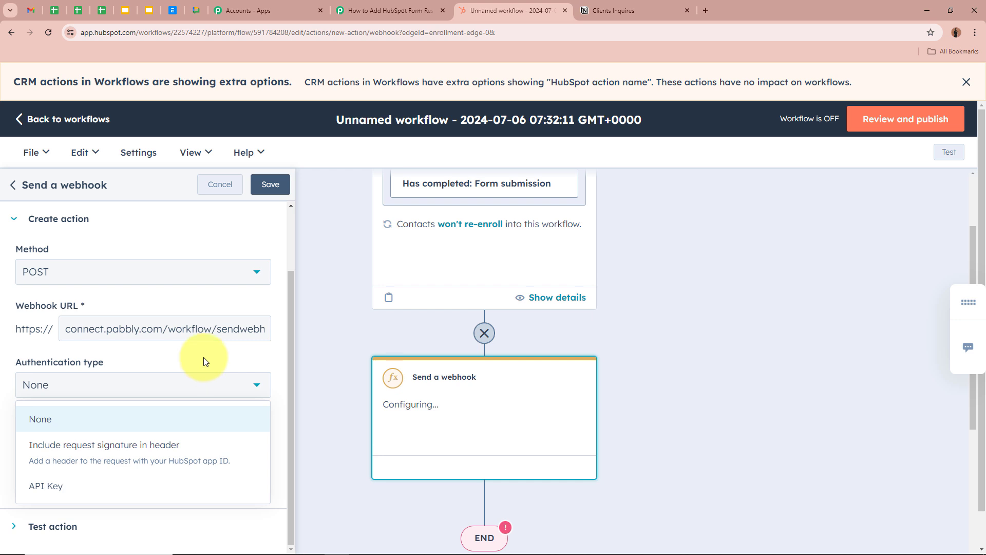
left_click(202, 357)
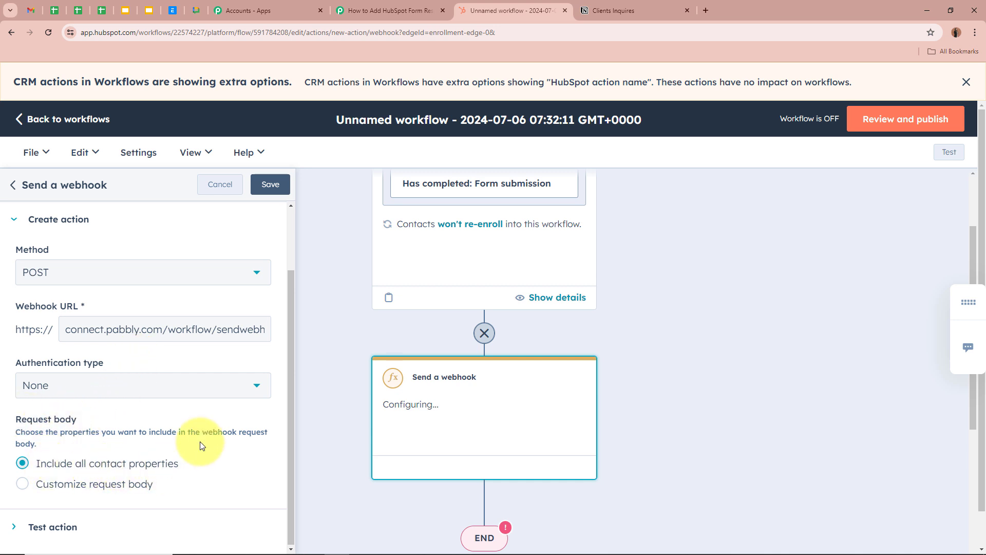
left_click(269, 184)
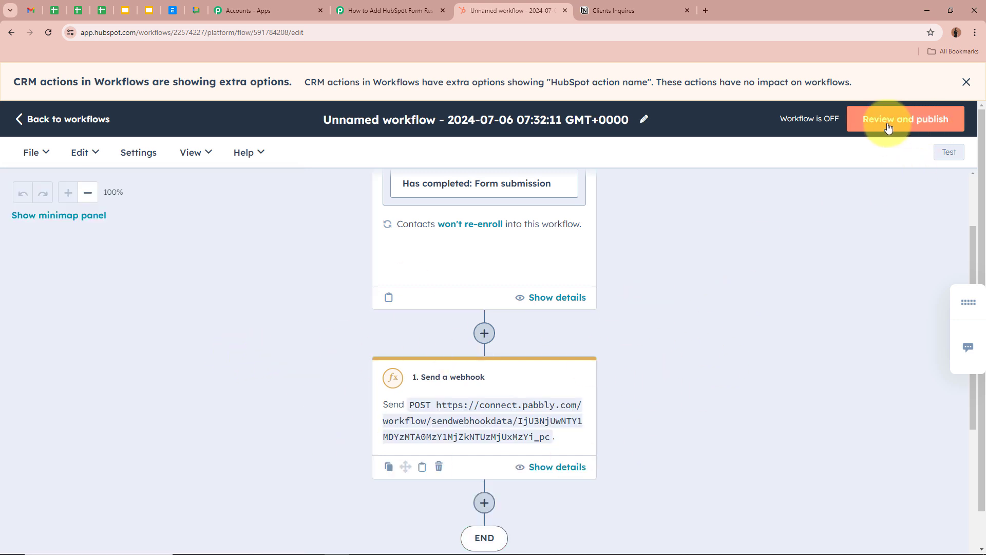
- Review the enrollment, connections and details steps, then turn the workflow on
left_click(938, 120)
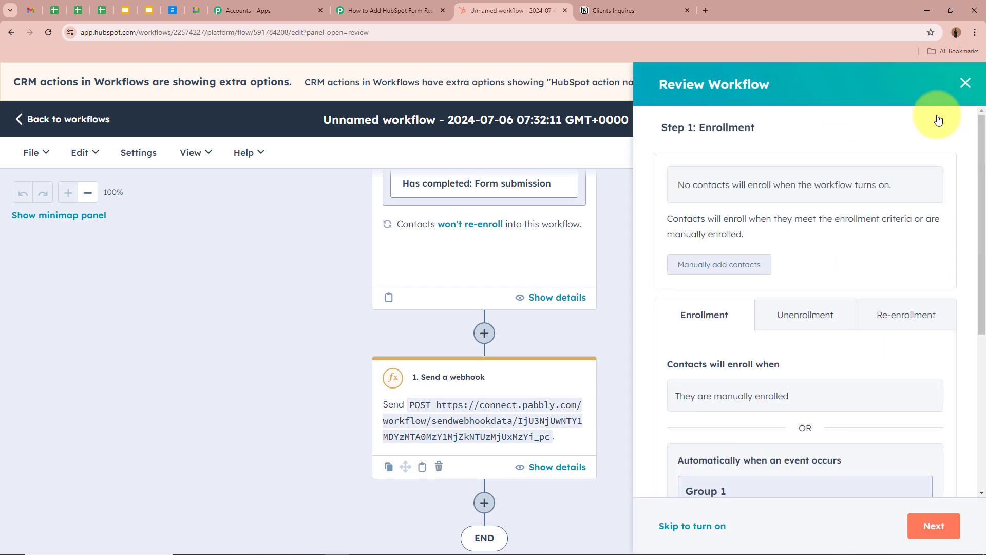
left_click(934, 526)
left_click(945, 529)
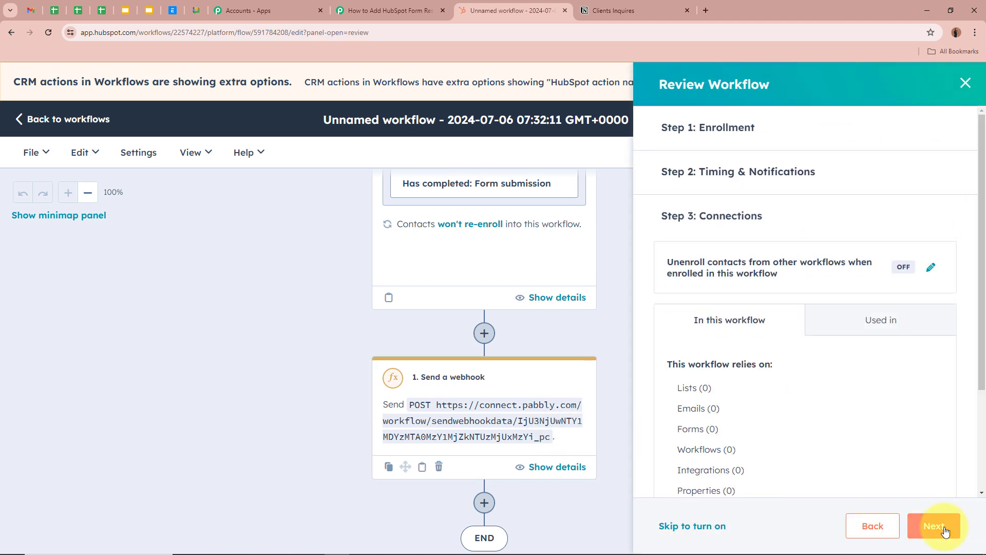
left_click(944, 529)
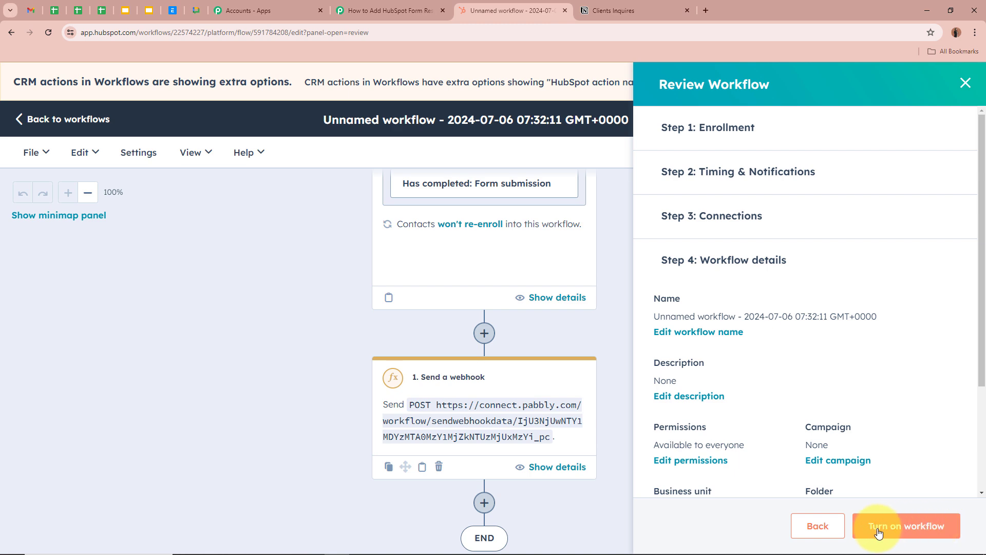
left_click(944, 534)
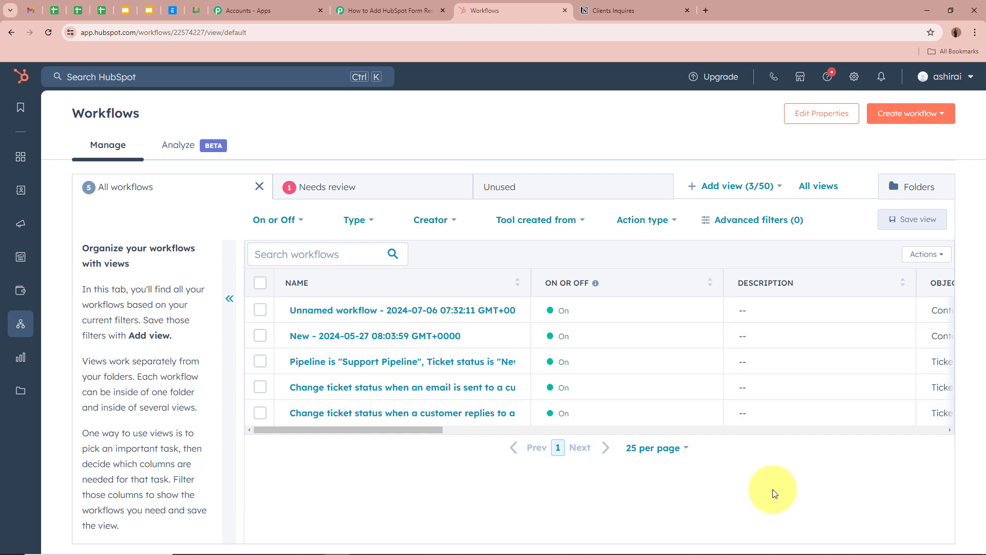
- Confirm the Pabbly trigger is still waiting for a webhook response, then return to HubSpot Workflows
left_click(394, 8)
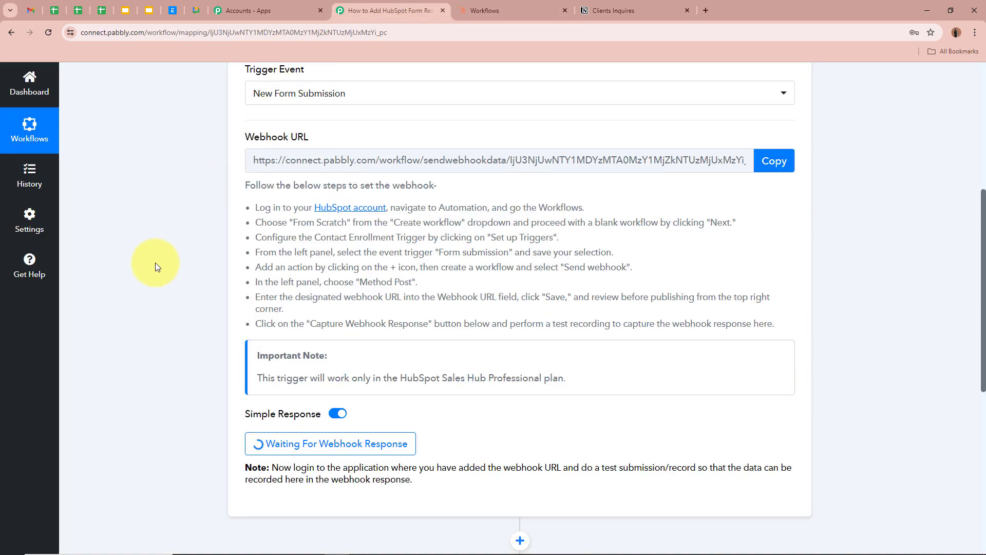
scroll(156, 266, "down", 2)
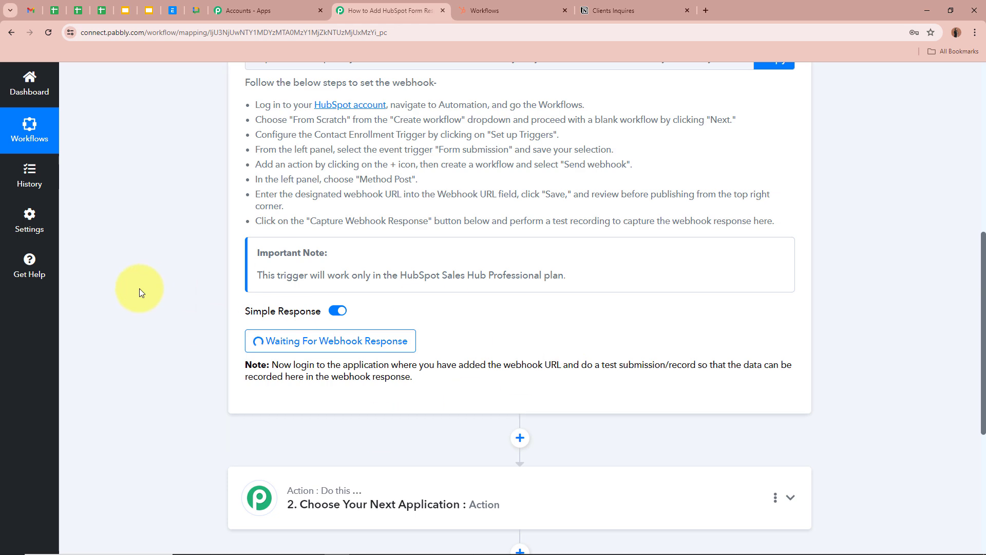
scroll(140, 292, "up", 3)
scroll(140, 288, "up", 5)
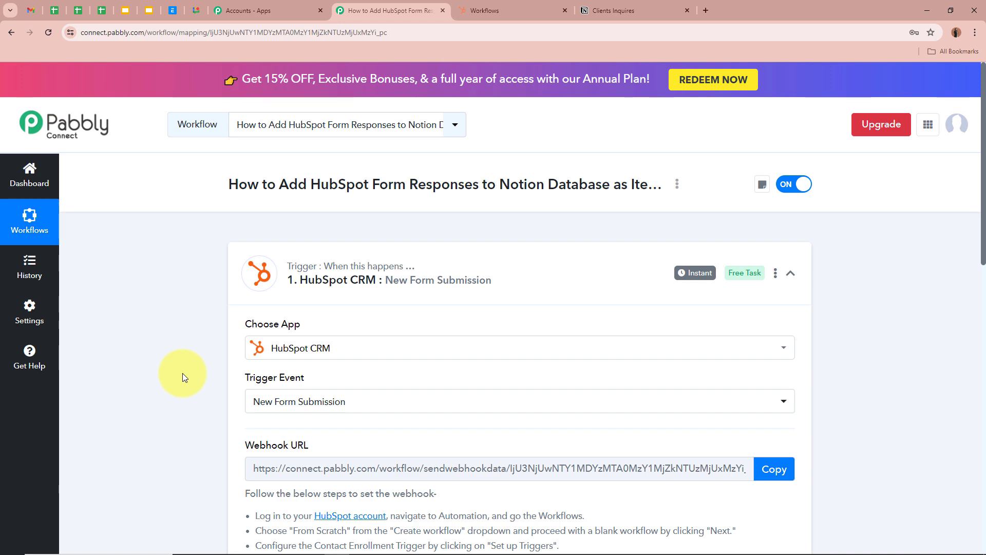
scroll(182, 373, "down", 8)
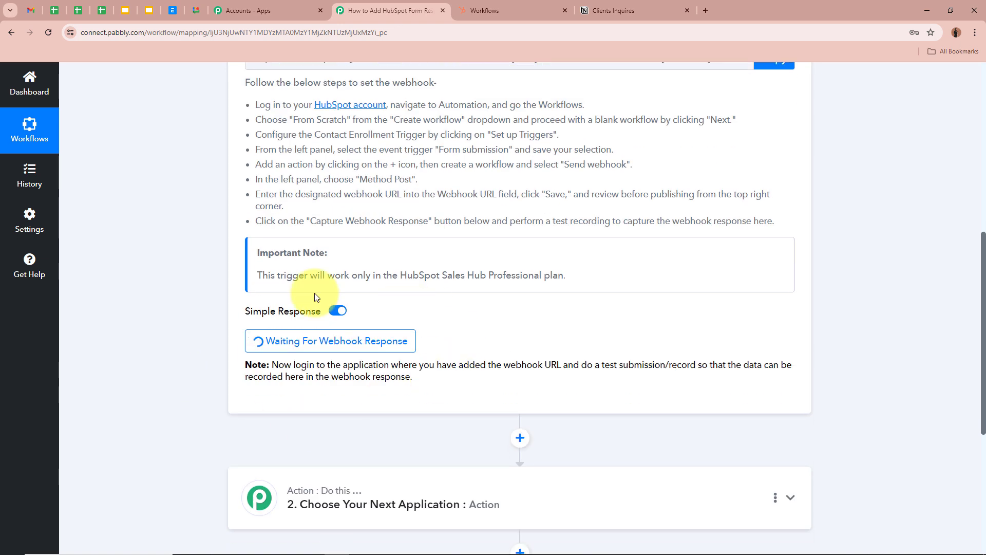
scroll(193, 277, "up", 8)
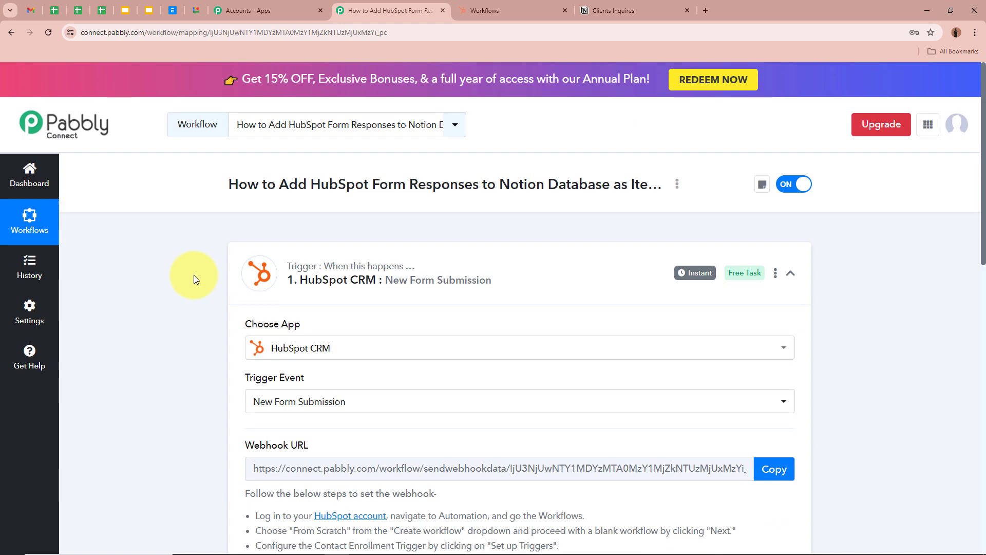
left_click(540, 5)
- Copy the Inquires Form's public share link from HubSpot Marketing > Forms
mouse_move(13, 154)
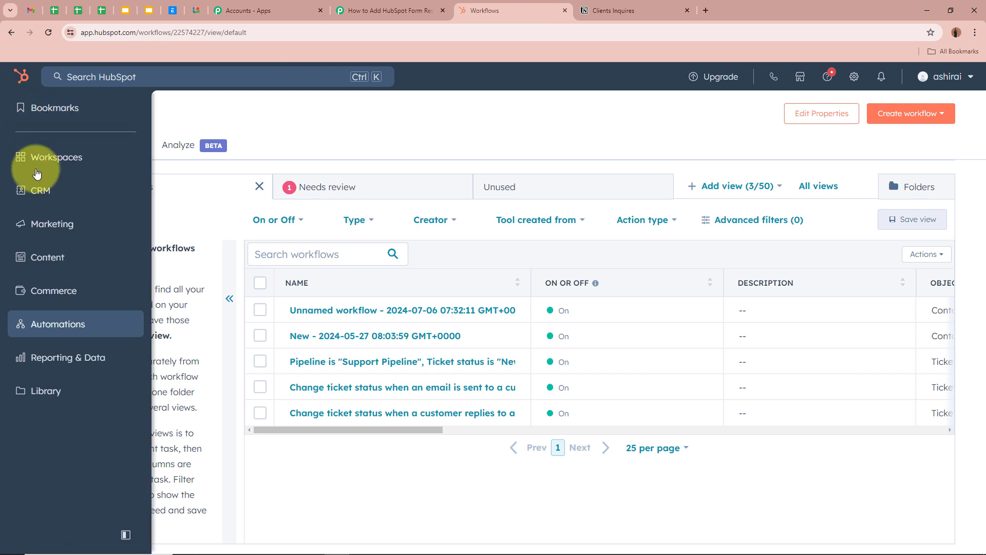
left_click(125, 221)
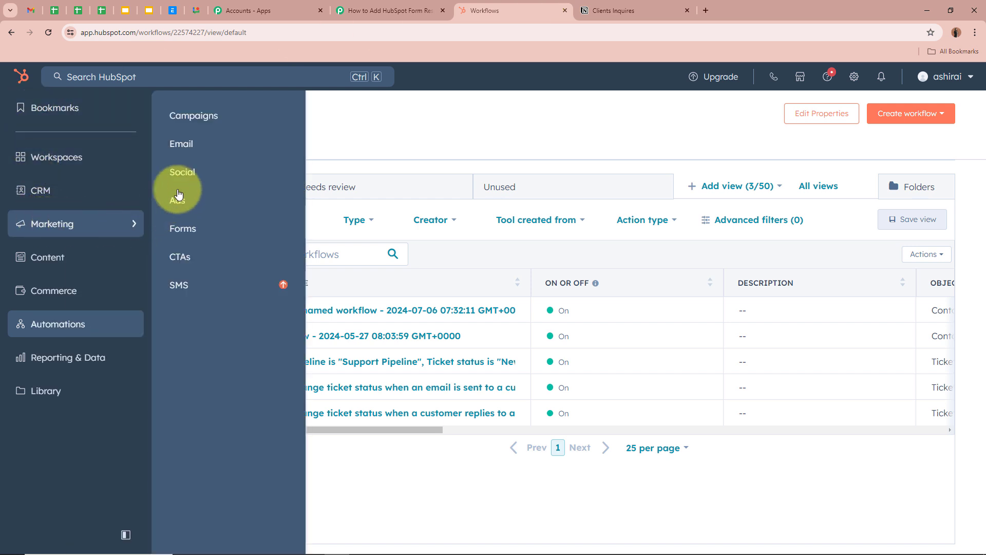
left_click(186, 228)
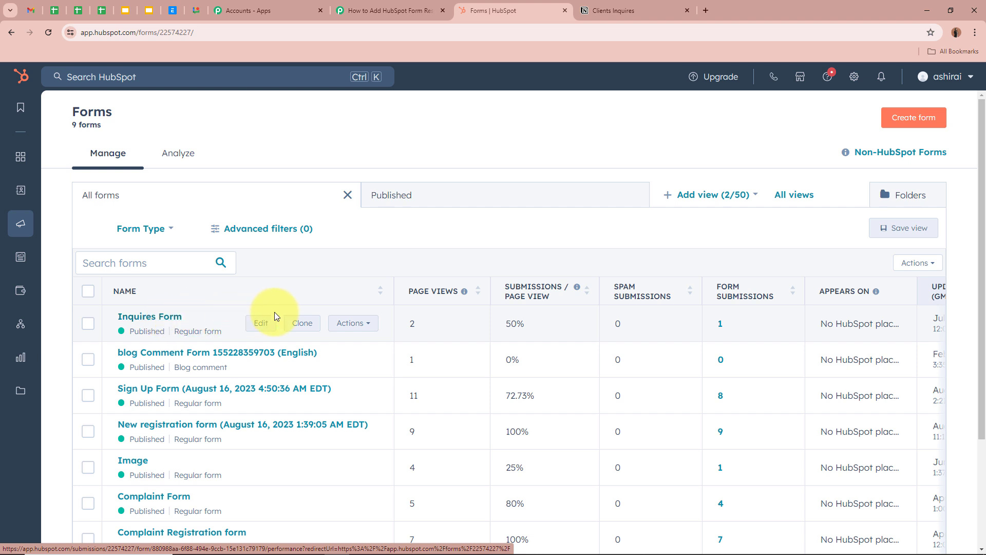
left_click(351, 322)
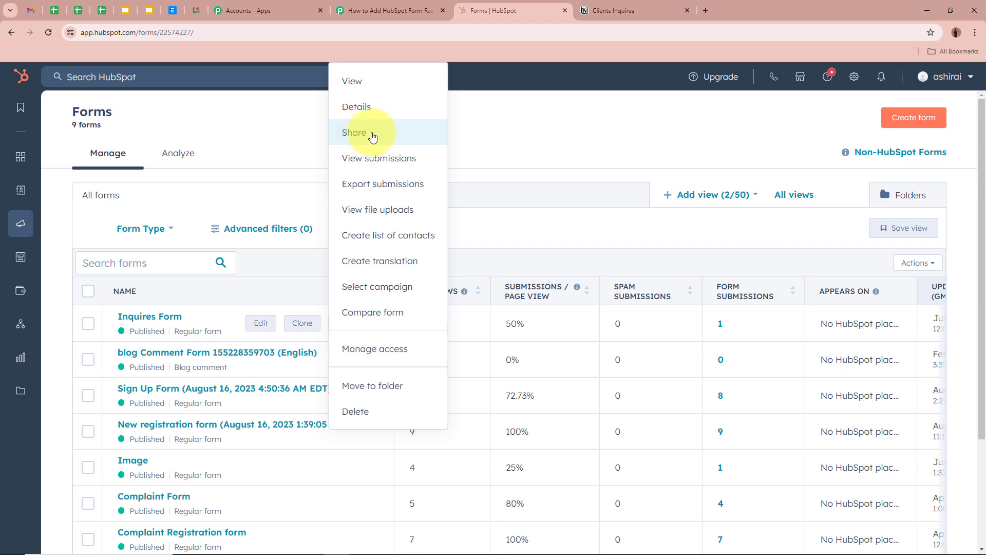
left_click(393, 135)
left_click(459, 276)
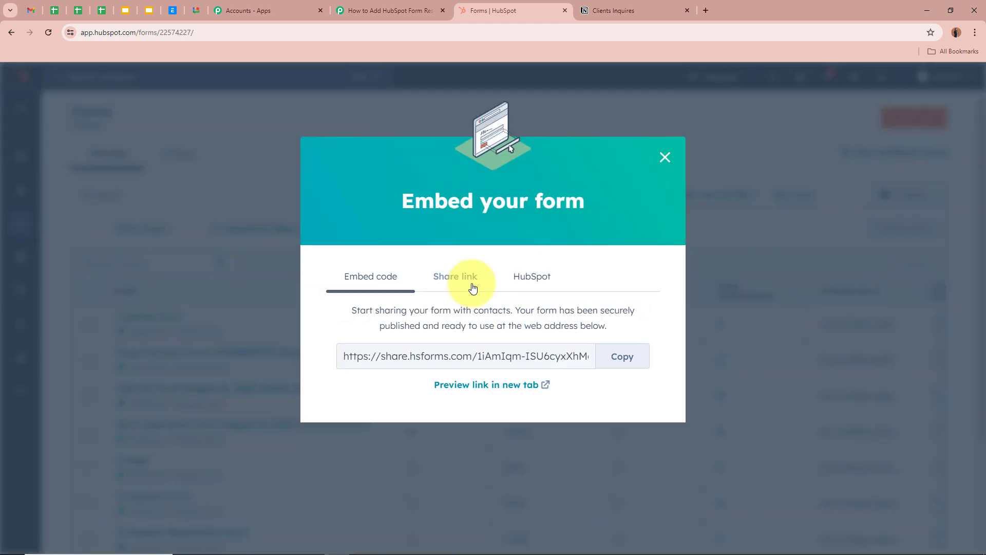
left_click(630, 366)
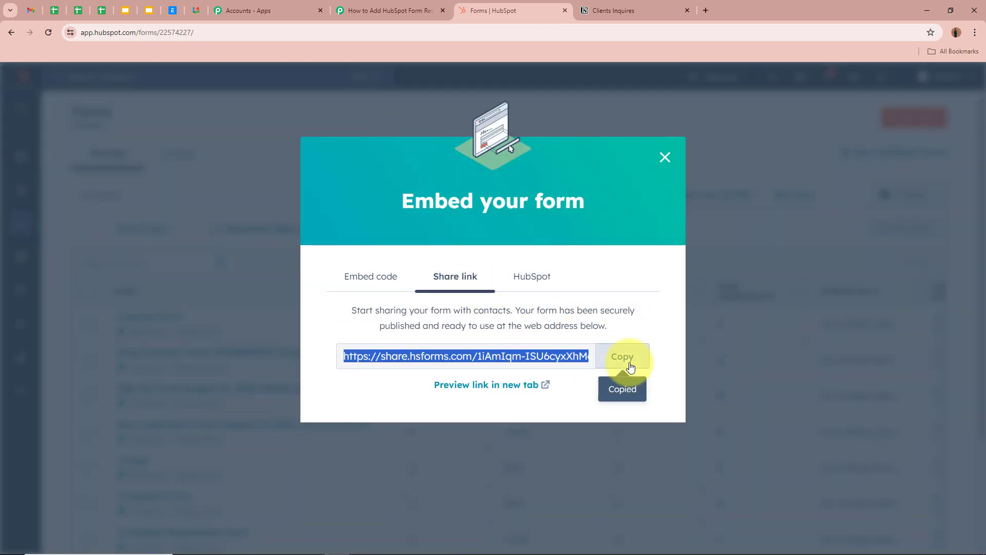
- Load the copied form link in a new browser tab
left_click(706, 10)
key("ctrl+v")
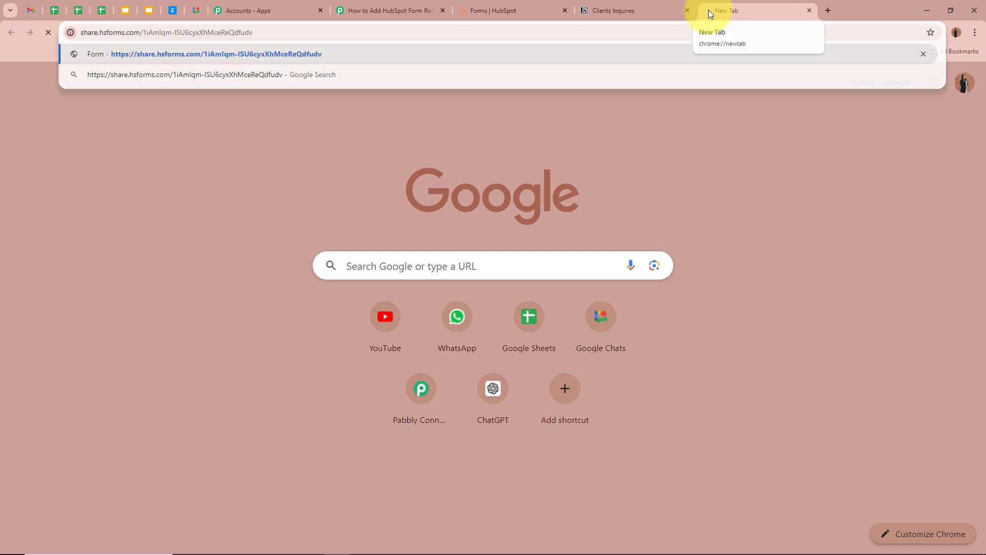
key("Return")
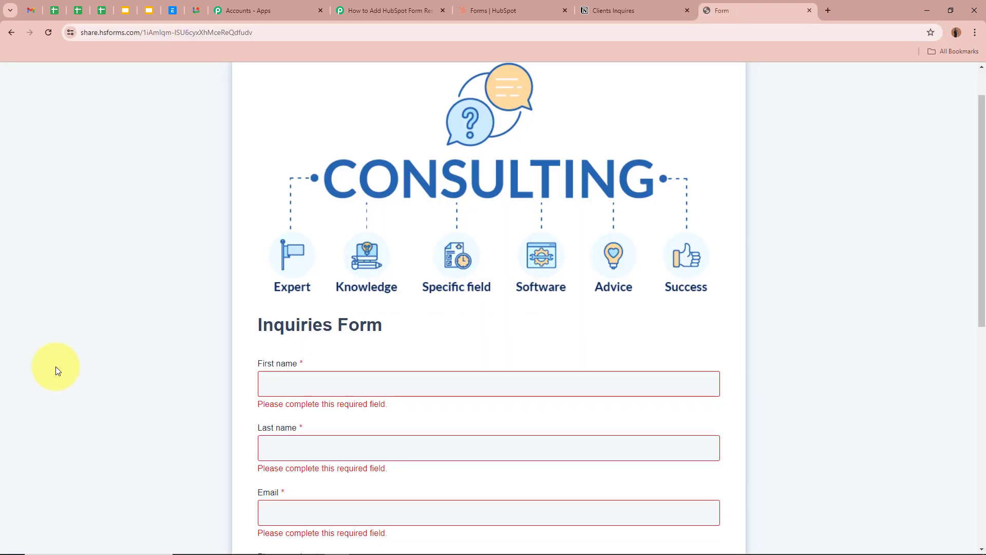
- Fill in the test contact's first name, last name and email address on the form
scroll(56, 366, "down", 1)
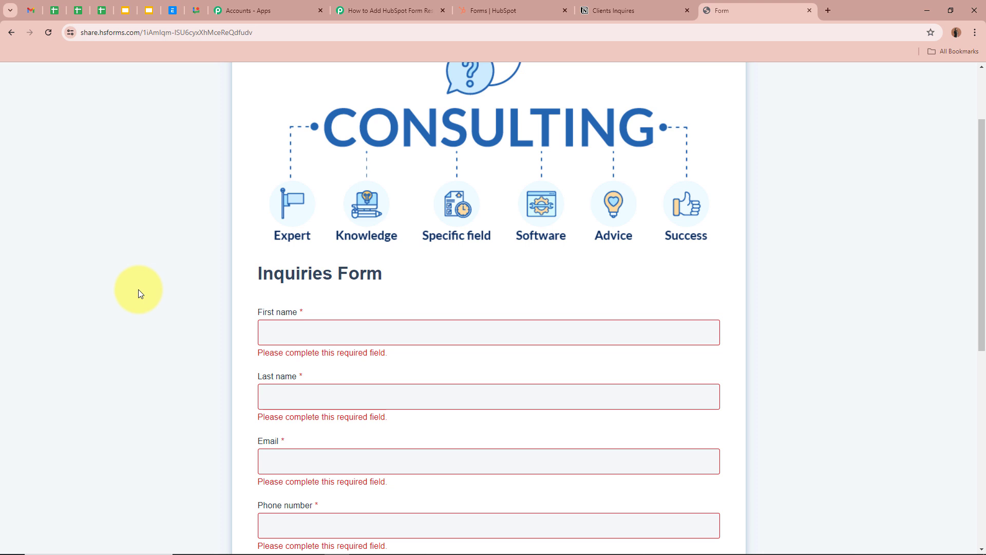
scroll(138, 289, "down", 2)
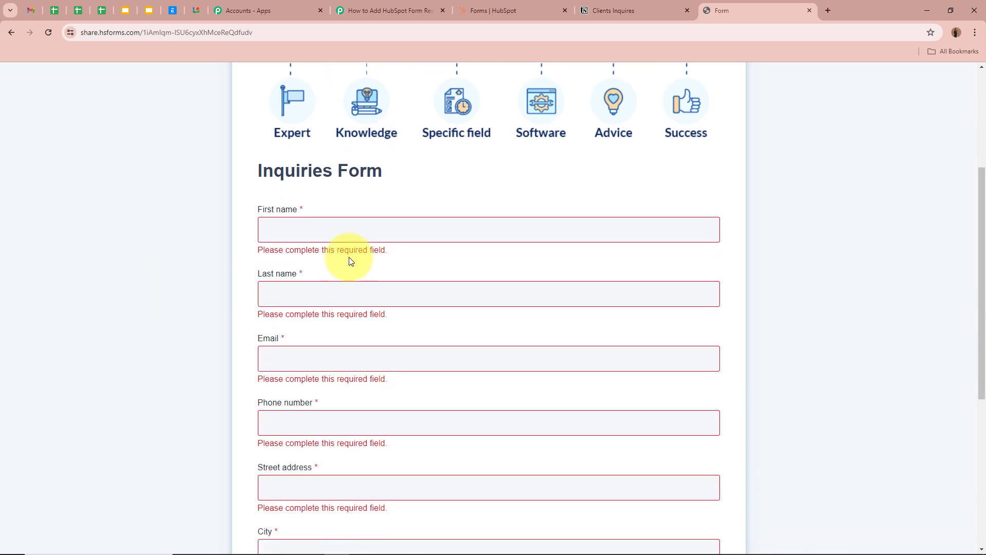
left_click(296, 223)
type("T")
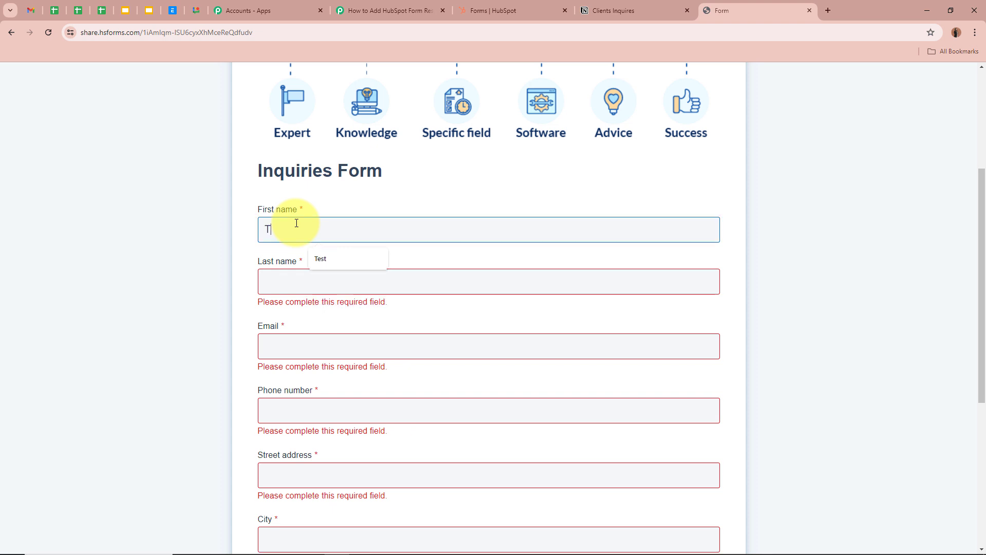
type("est")
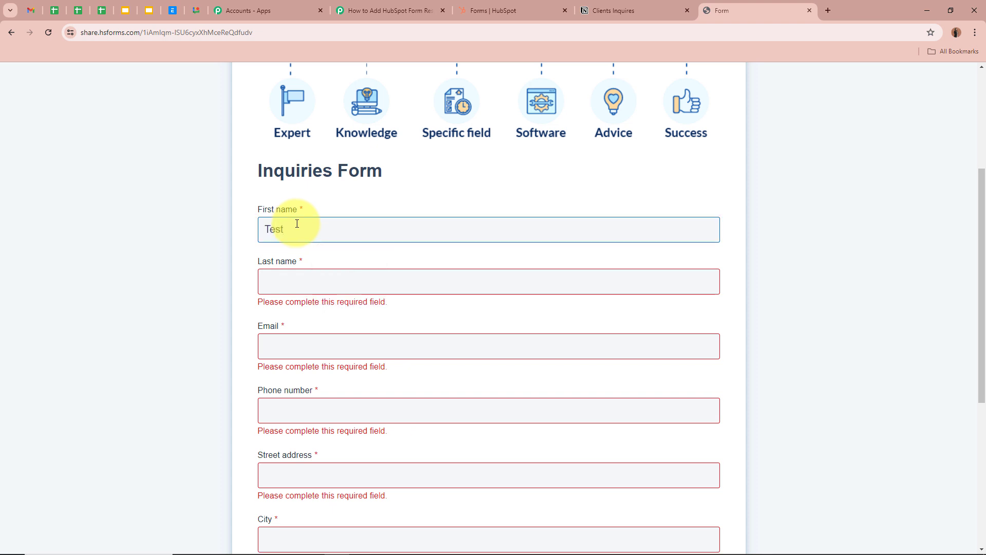
left_click(317, 279)
type("Du")
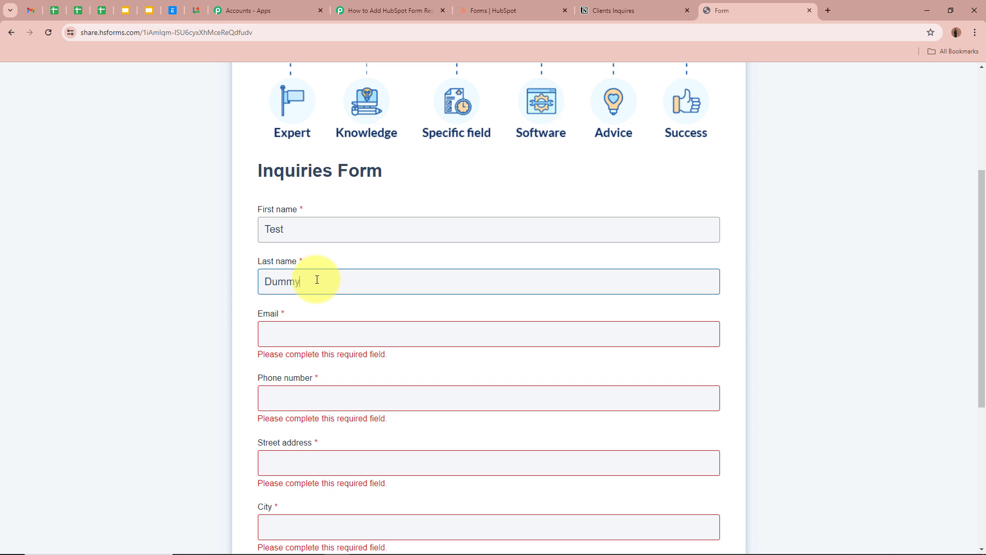
type("mmy")
left_click(337, 331)
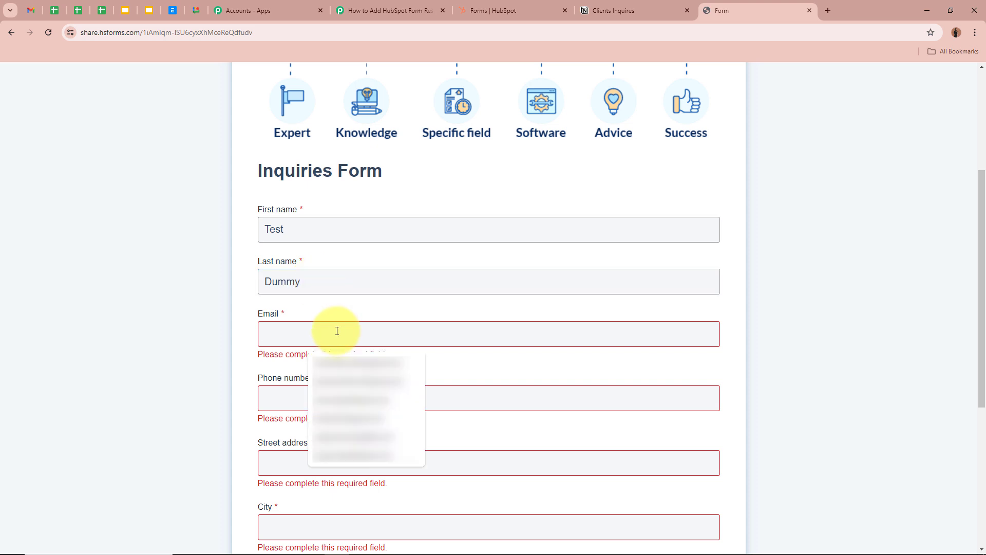
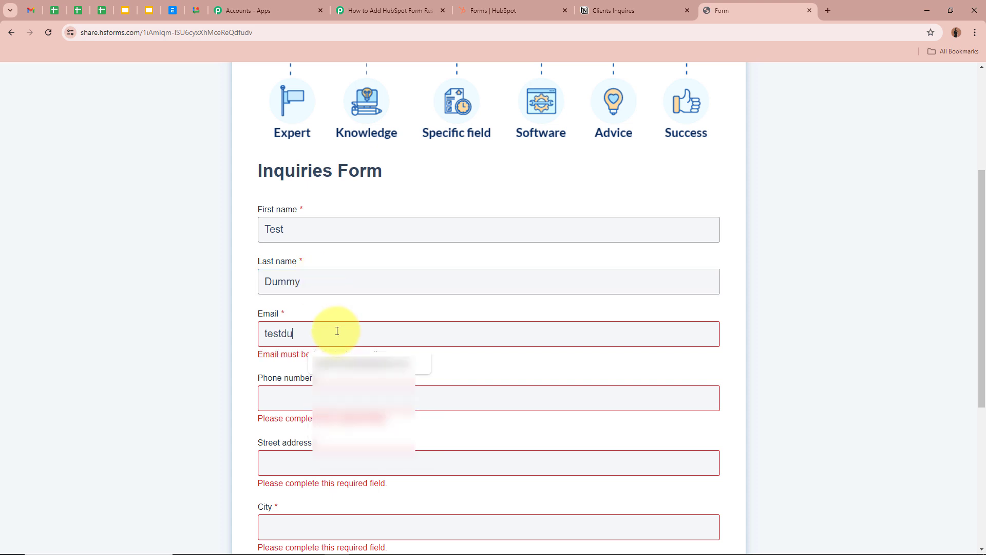
key("Down")
key("Return")
- Enter the phone number, street address, city Indore, state Madhya Pradesh and the country
scroll(232, 314, "down", 2)
left_click(341, 289)
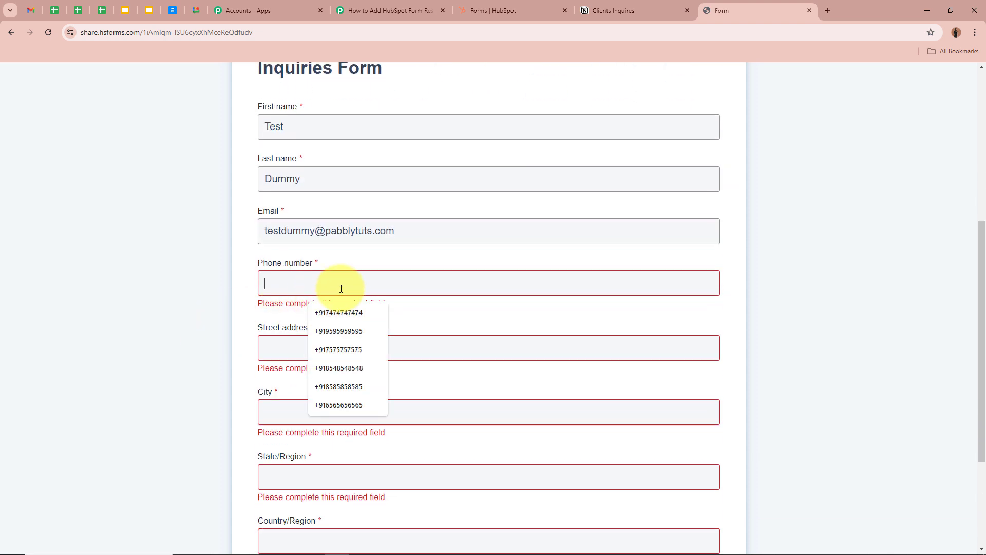
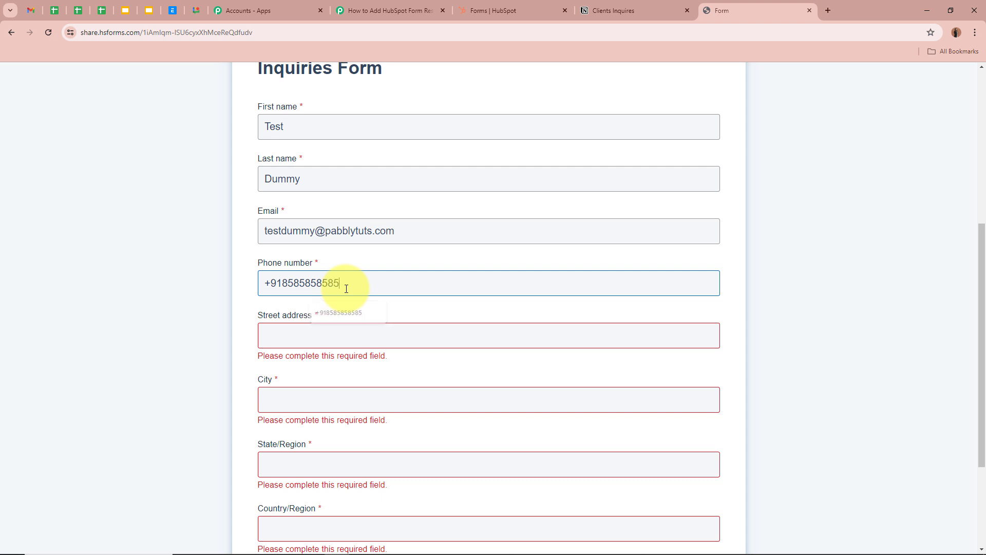
key("Tab")
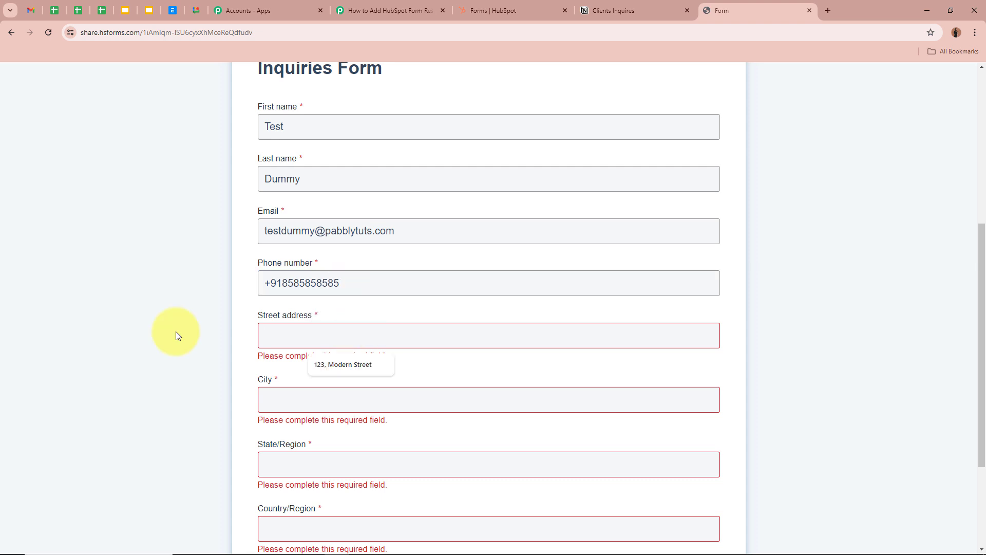
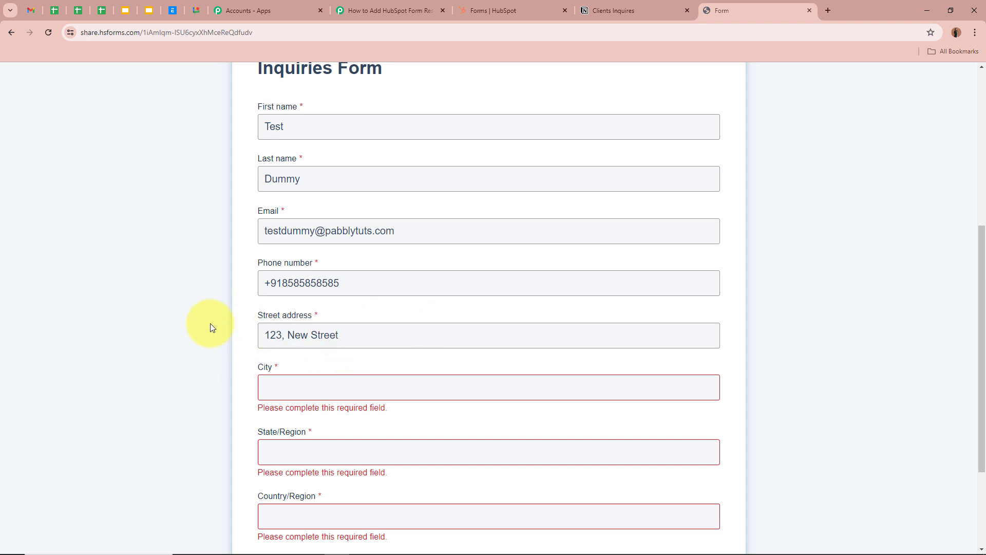
scroll(212, 327, "down", 2)
left_click(333, 281)
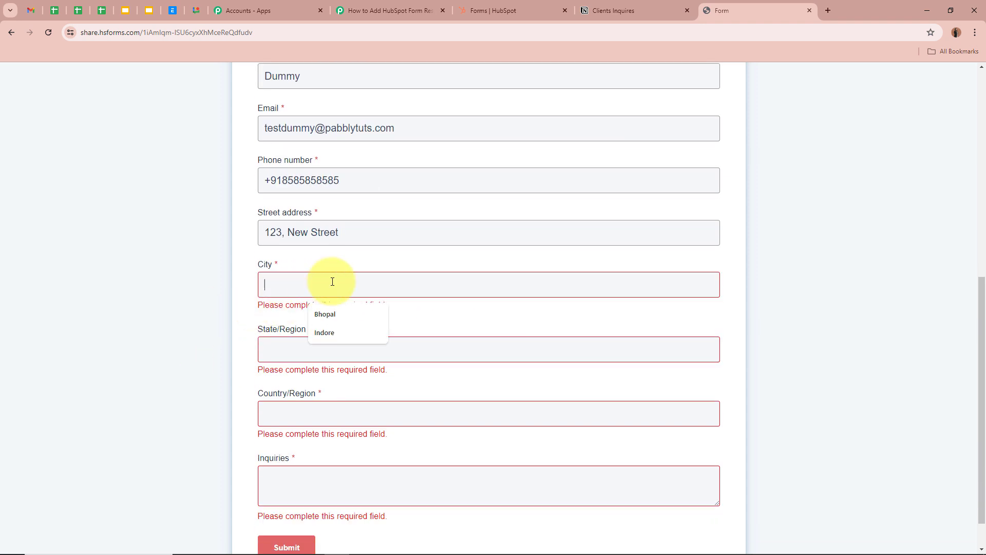
type("Indore")
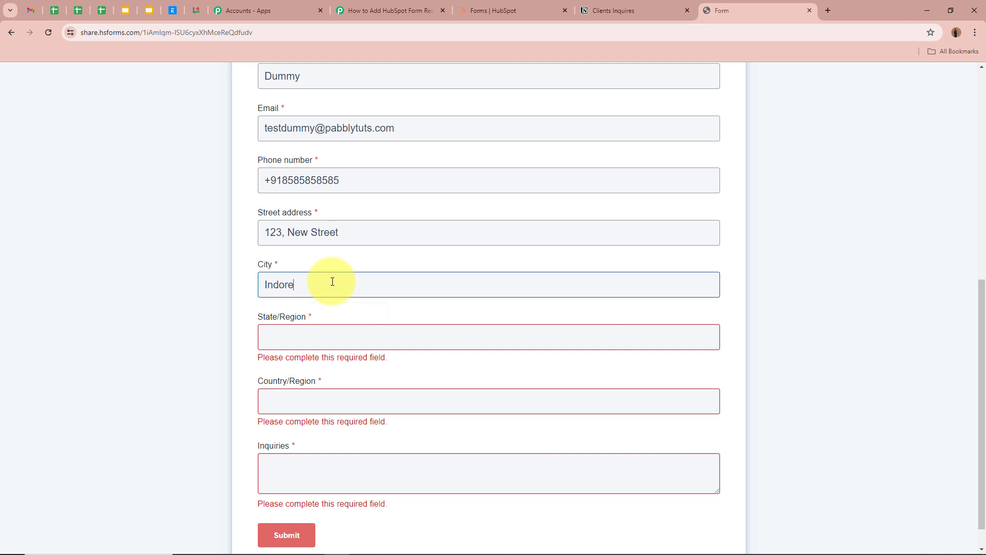
left_click(330, 331)
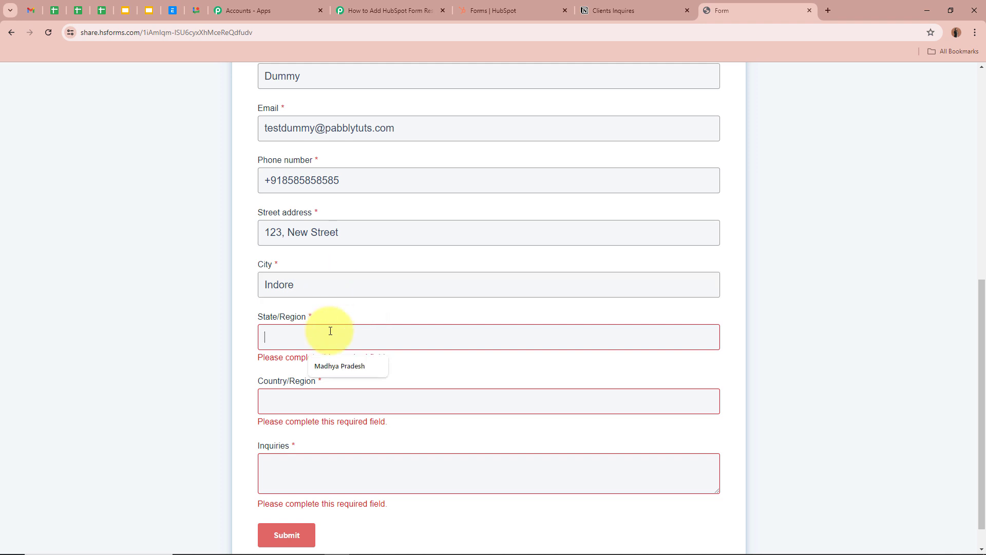
left_click(339, 365)
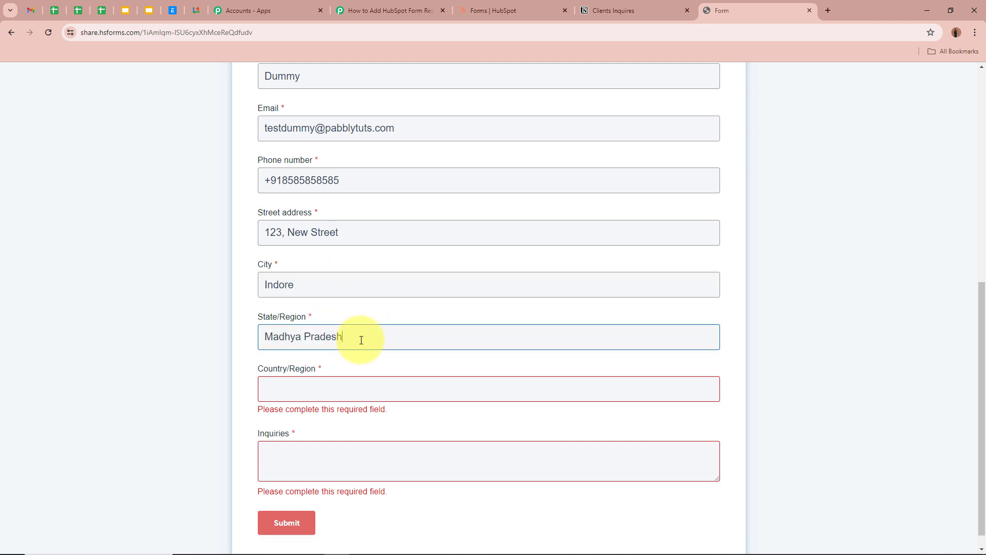
left_click(341, 394)
type("India")
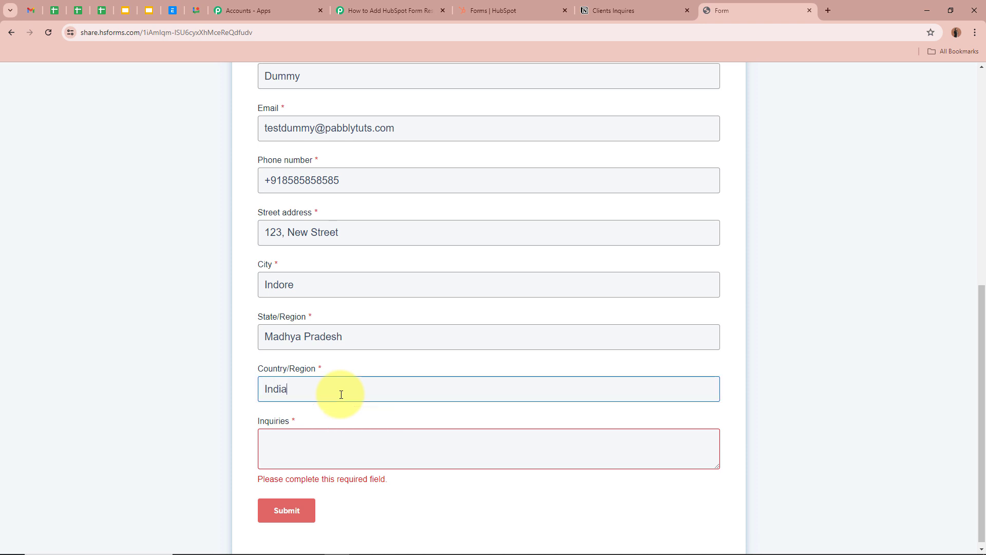
- Paste the enquiry text into the Inquiries box and submit the form
left_click(331, 436)
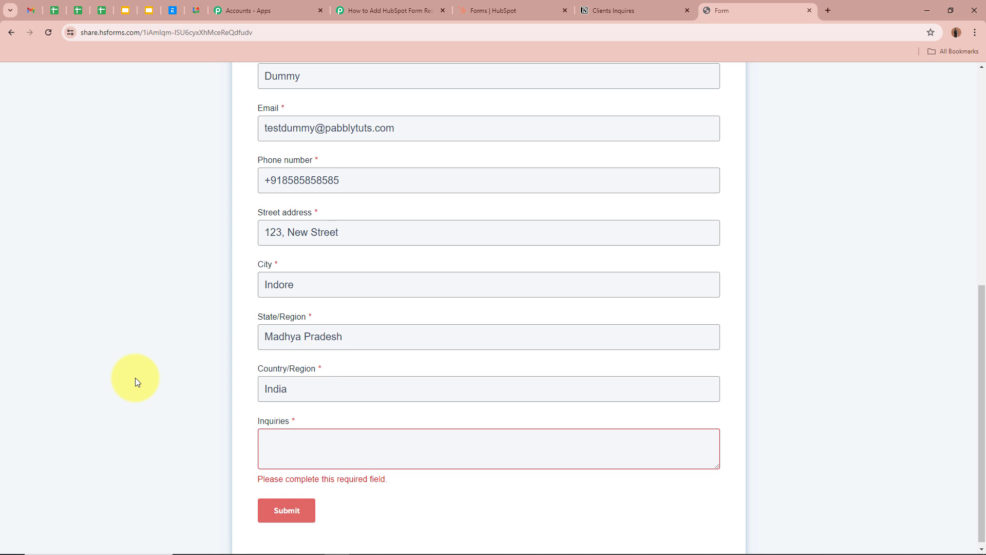
type("We are looking to upgrade our IT infrastructure. Can you recommend solutions?")
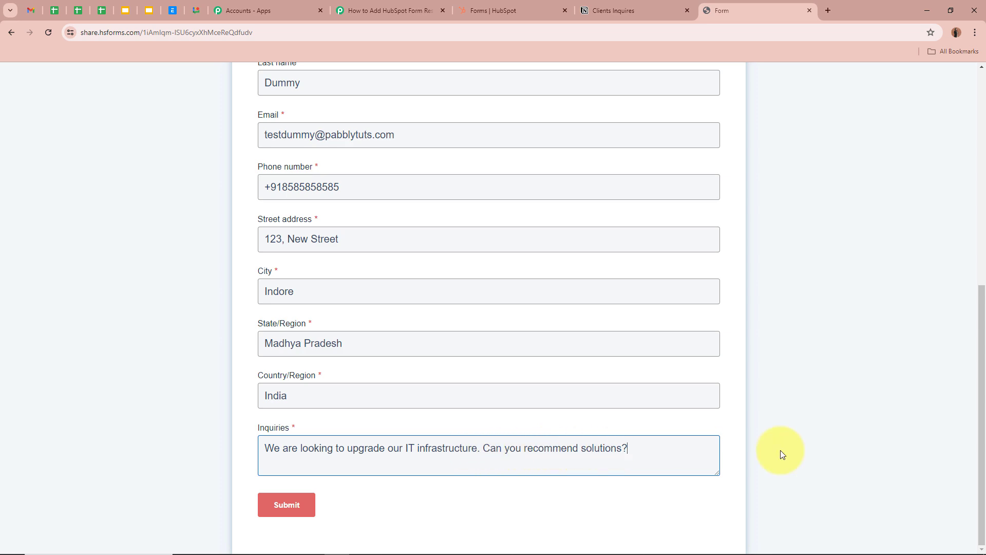
scroll(330, 449, "up", 6)
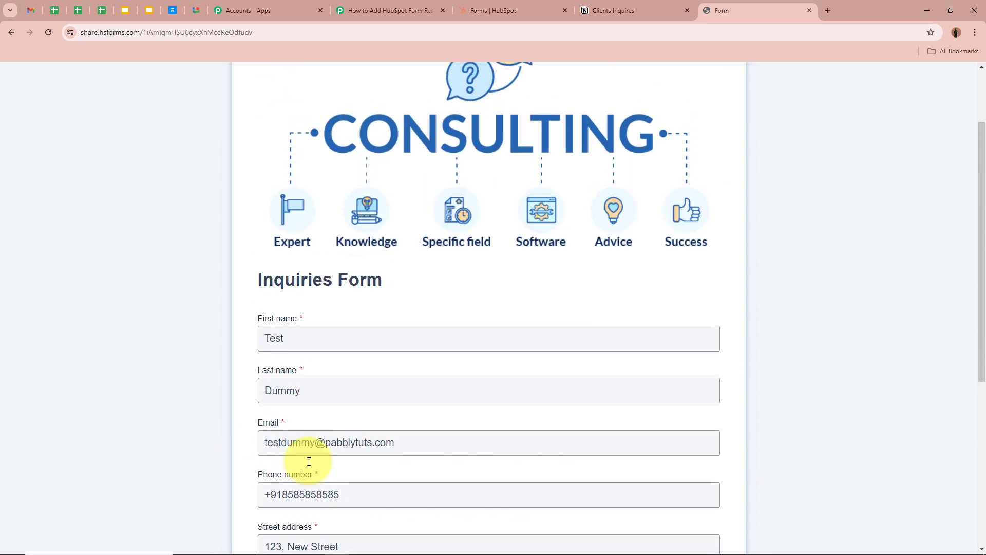
scroll(330, 449, "down", 6)
left_click(301, 515)
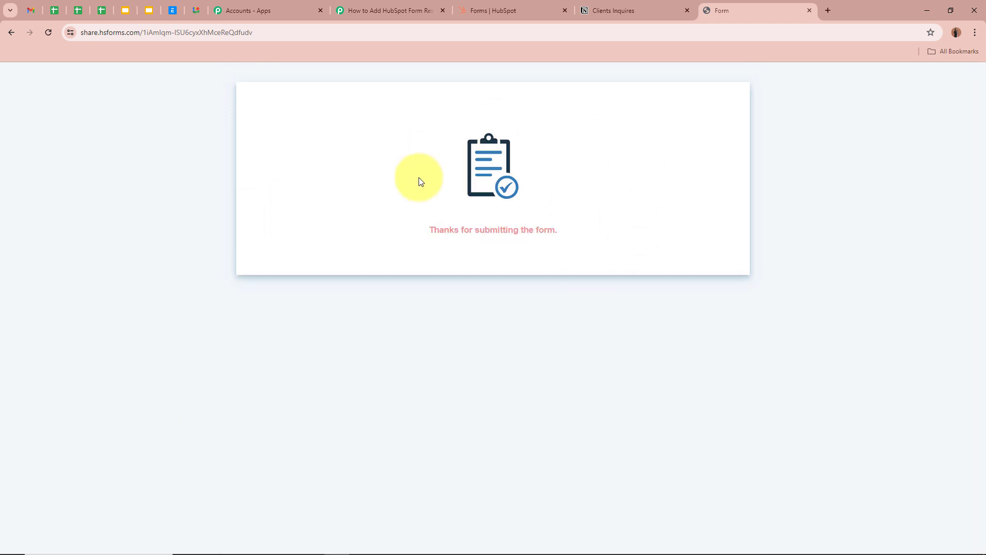
left_click_drag(428, 230, 637, 232)
left_click(637, 232)
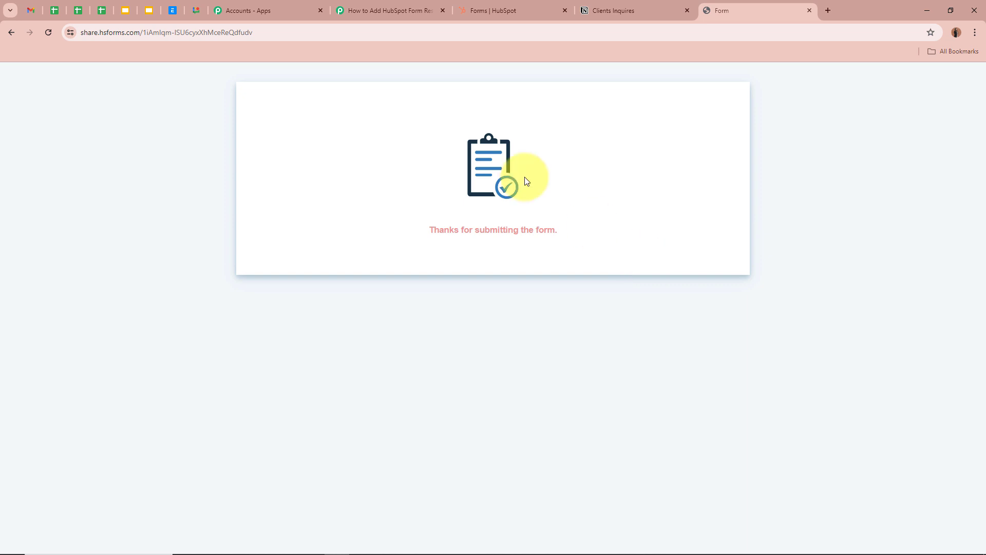
left_click(416, 5)
- Scroll the captured response and enlarge the inquiry value to read the full message
scroll(199, 331, "down", 9)
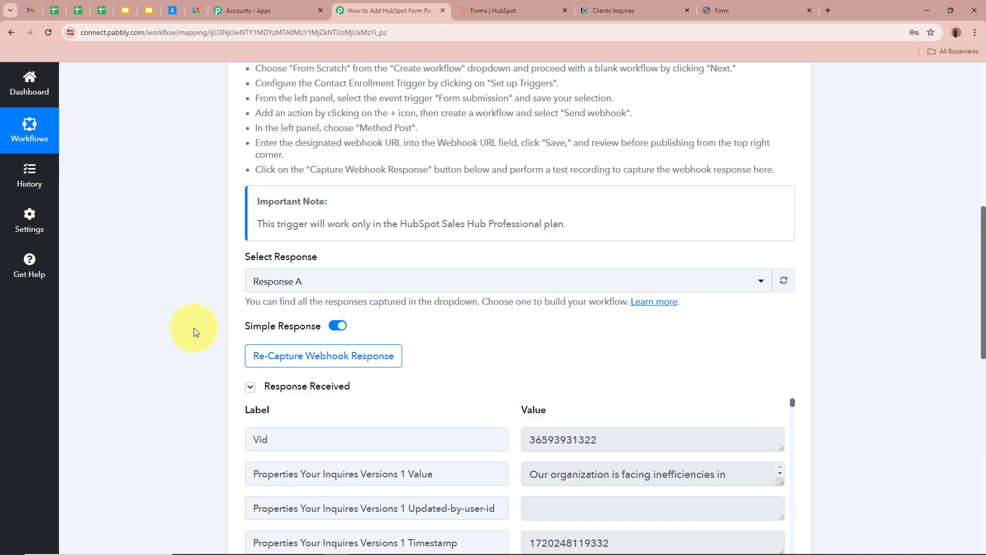
scroll(194, 332, "down", 5)
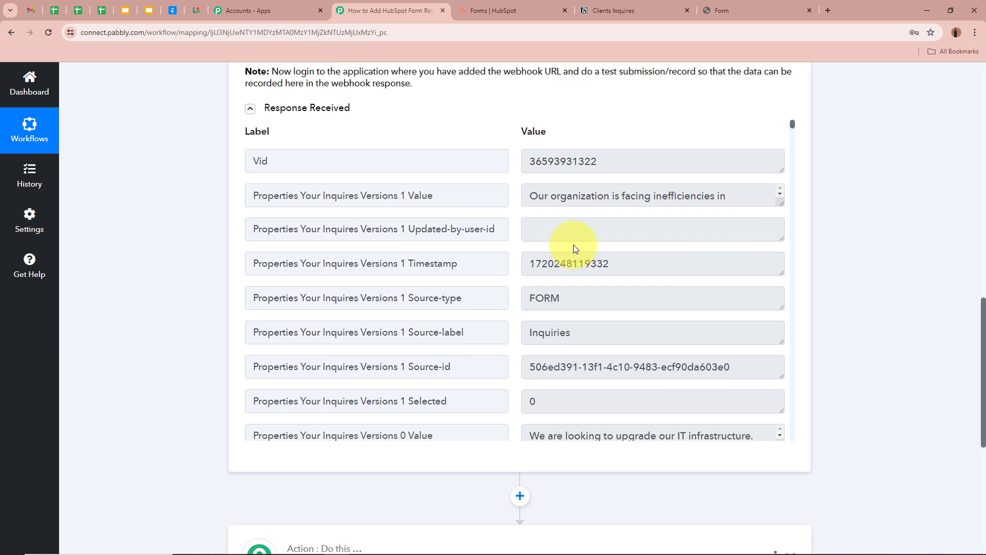
scroll(573, 245, "down", 5)
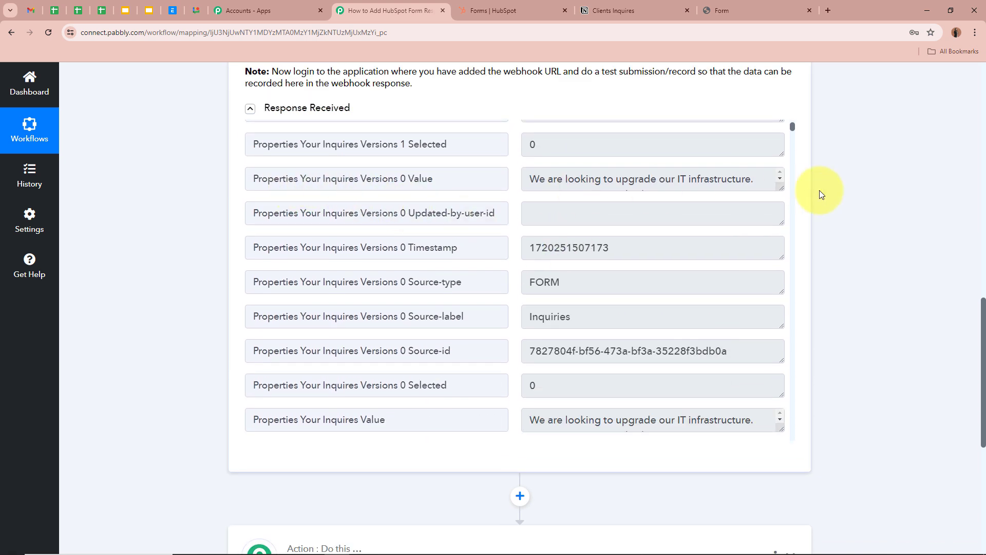
left_click_drag(777, 217, 780, 251)
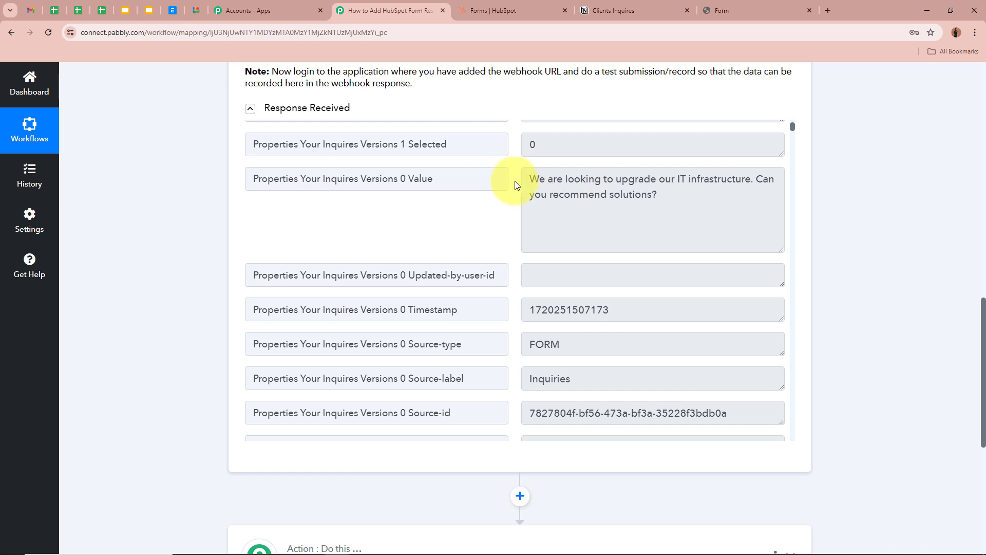
left_click_drag(530, 179, 770, 198)
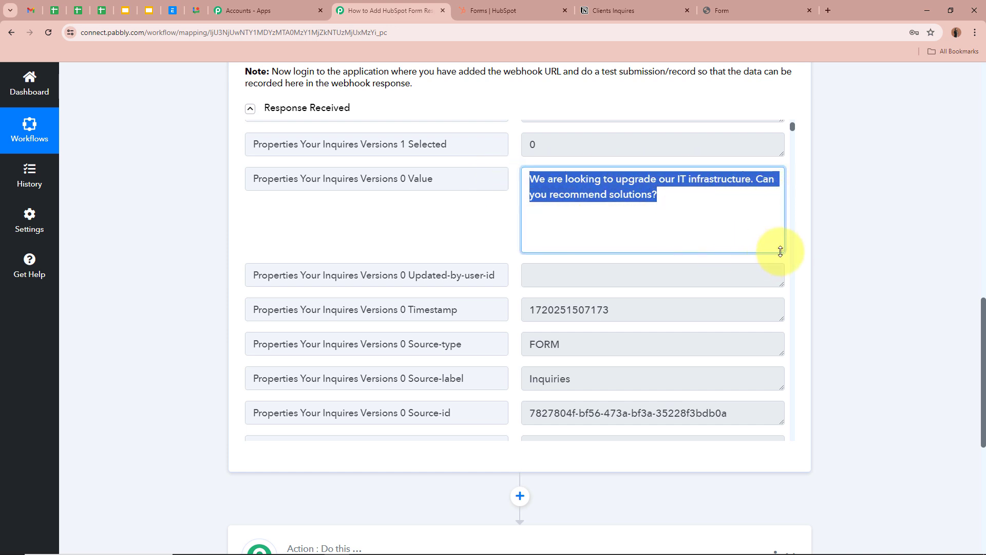
left_click_drag(778, 248, 751, 190)
left_click(751, 251)
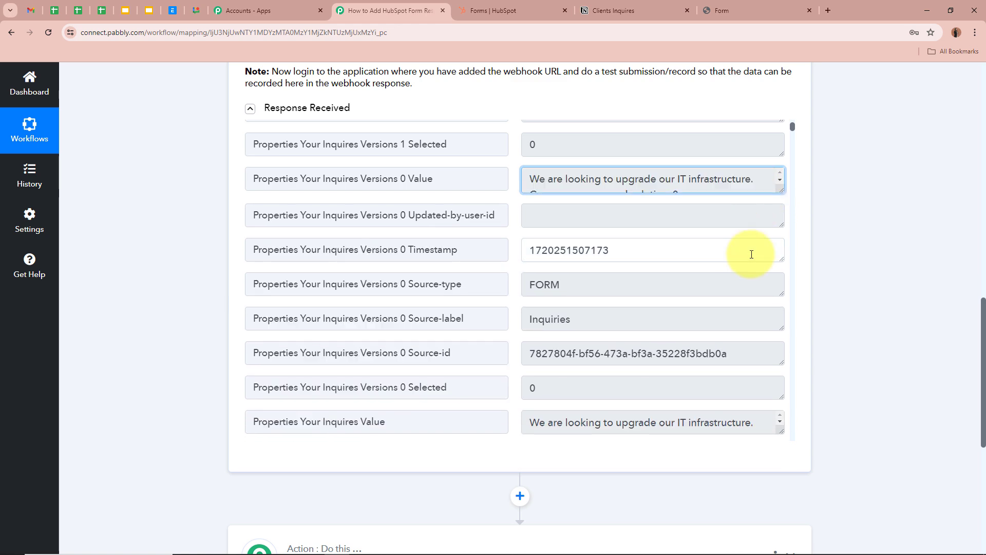
- Scroll through the remaining response fields and collapse the HubSpot trigger step
scroll(751, 254, "down", 1)
scroll(752, 254, "down", 7)
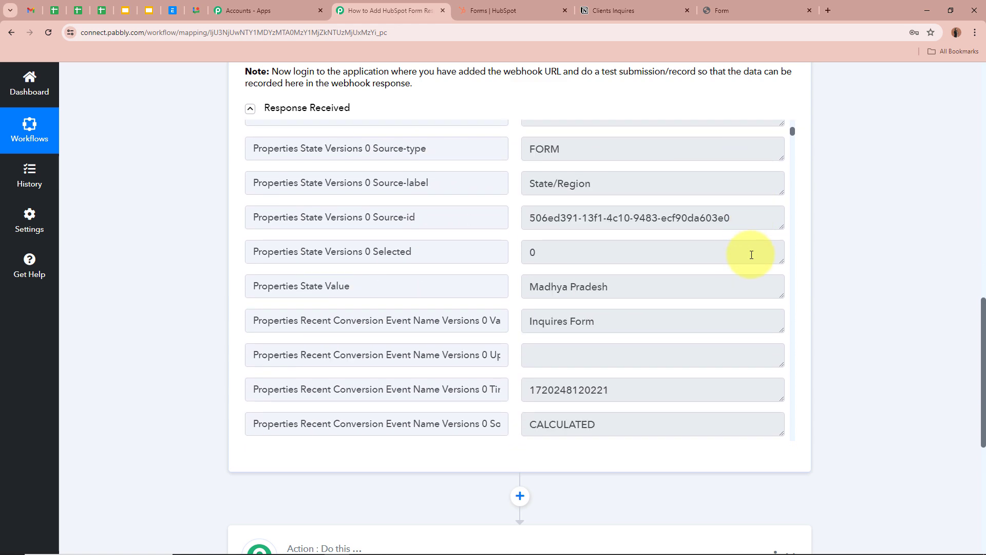
scroll(751, 254, "down", 1)
scroll(663, 237, "down", 4)
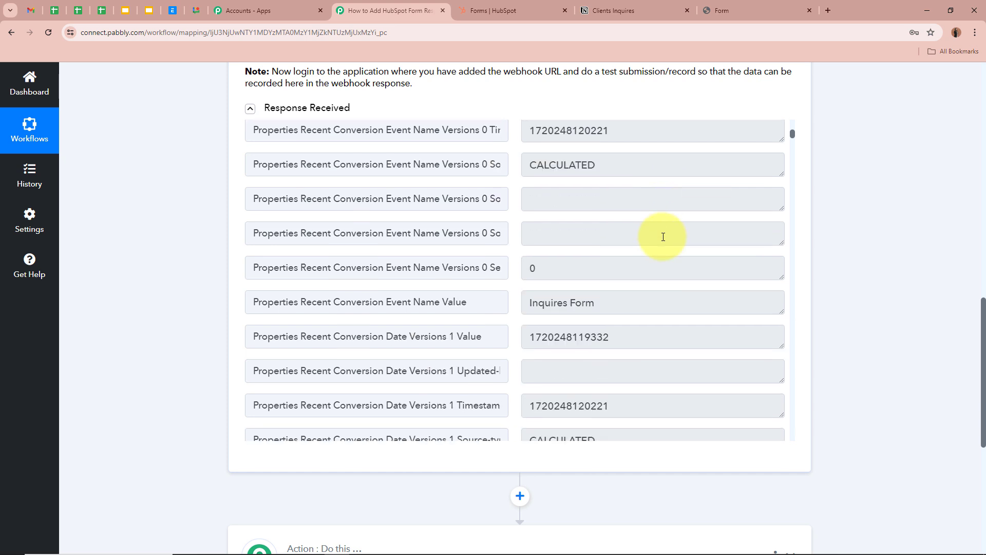
scroll(663, 236, "down", 9)
scroll(671, 237, "down", 1)
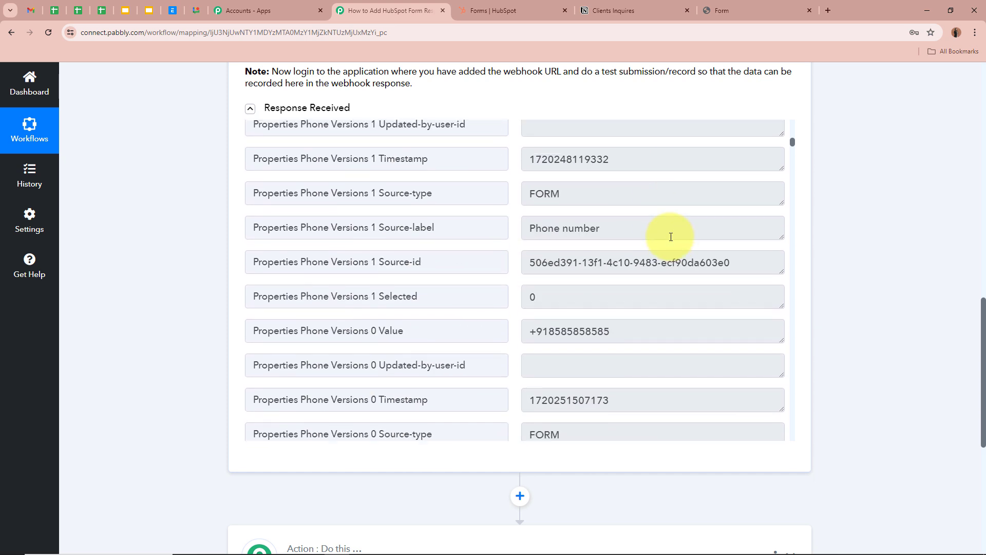
scroll(671, 237, "down", 5)
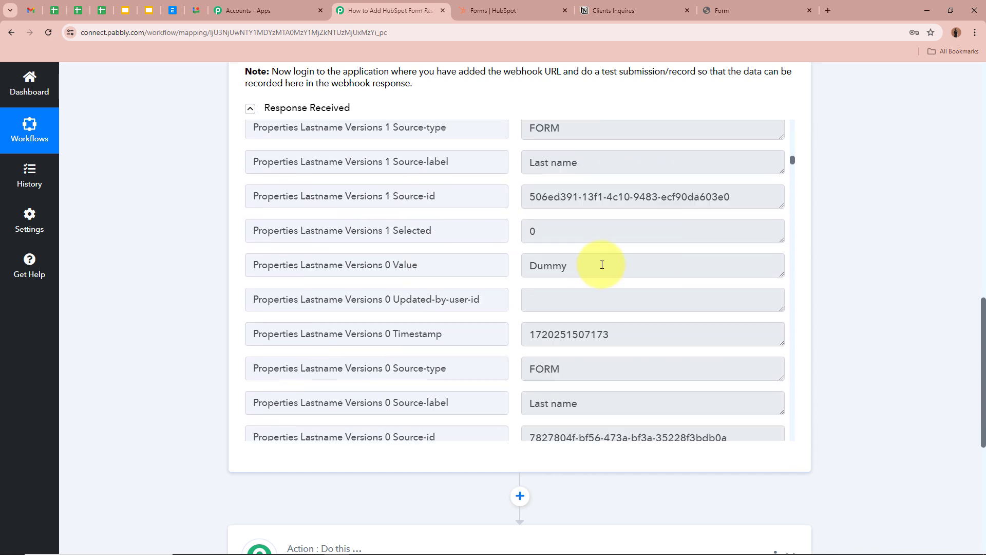
scroll(602, 265, "down", 10)
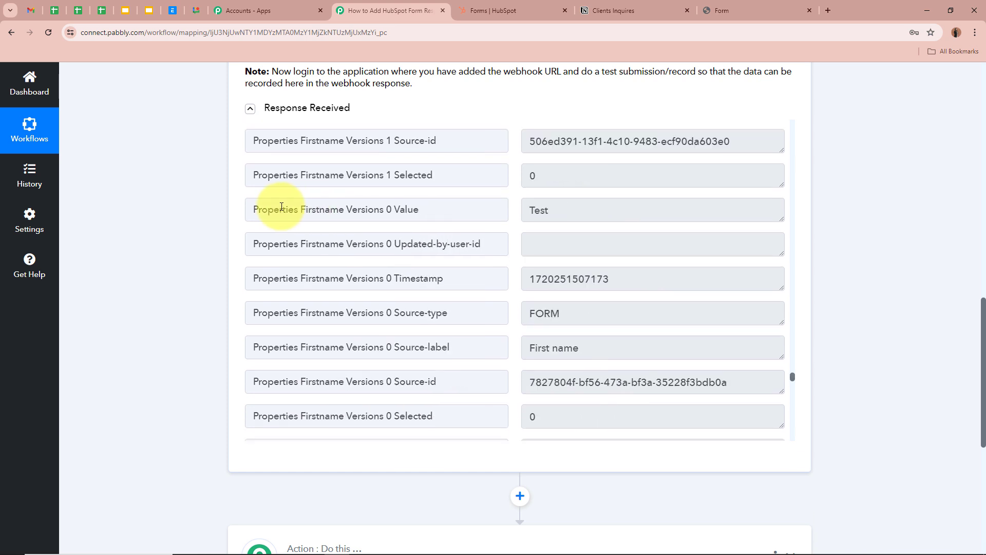
scroll(596, 207, "down", 12)
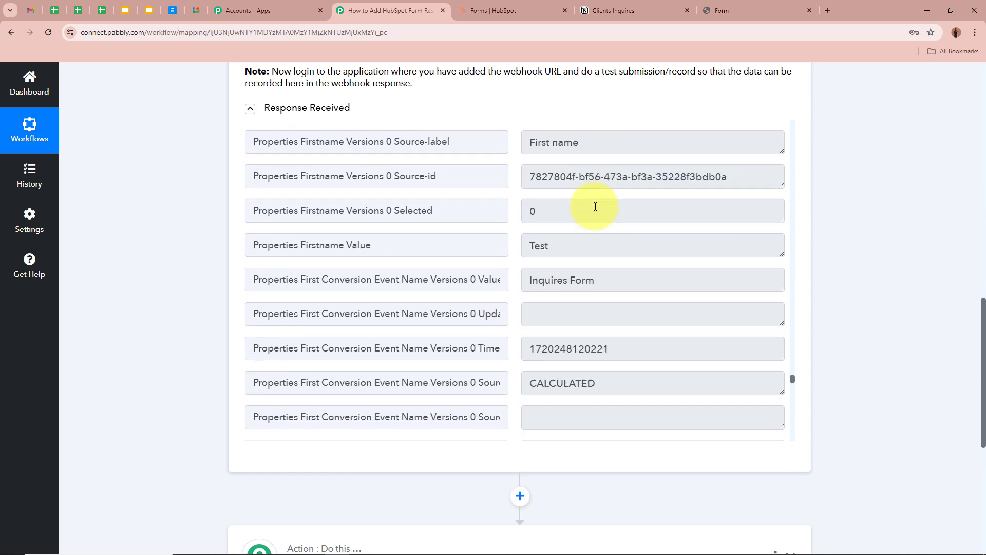
scroll(654, 301, "down", 7)
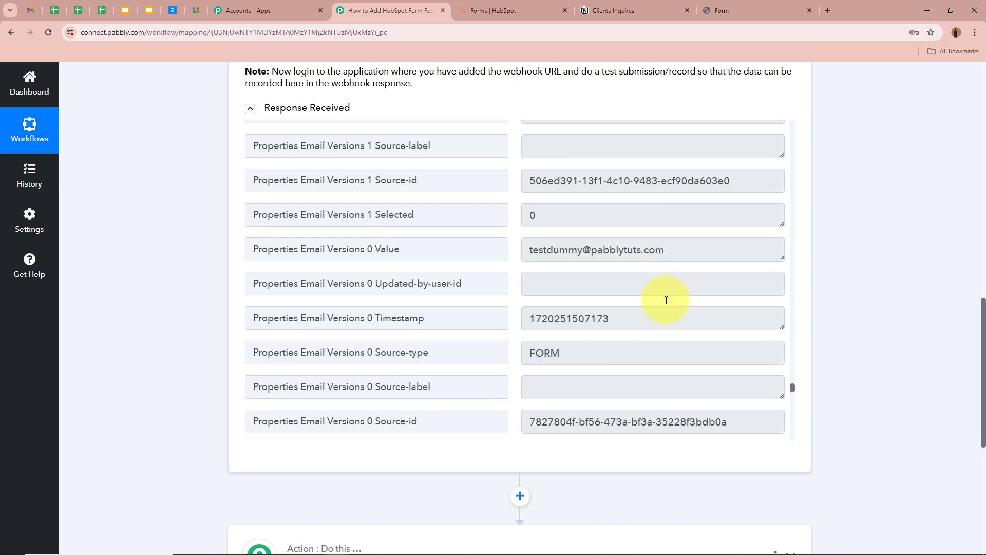
scroll(886, 298, "up", 15)
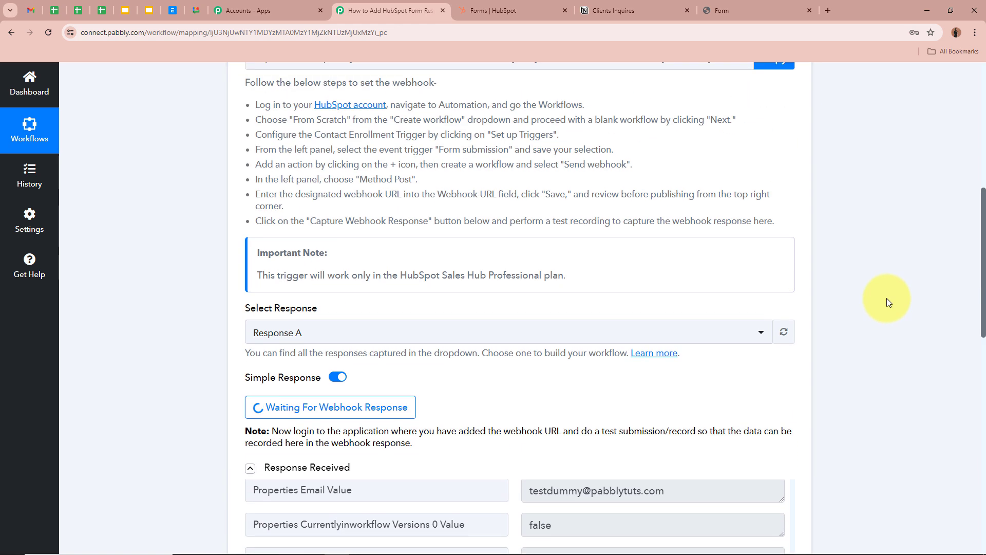
left_click(791, 283)
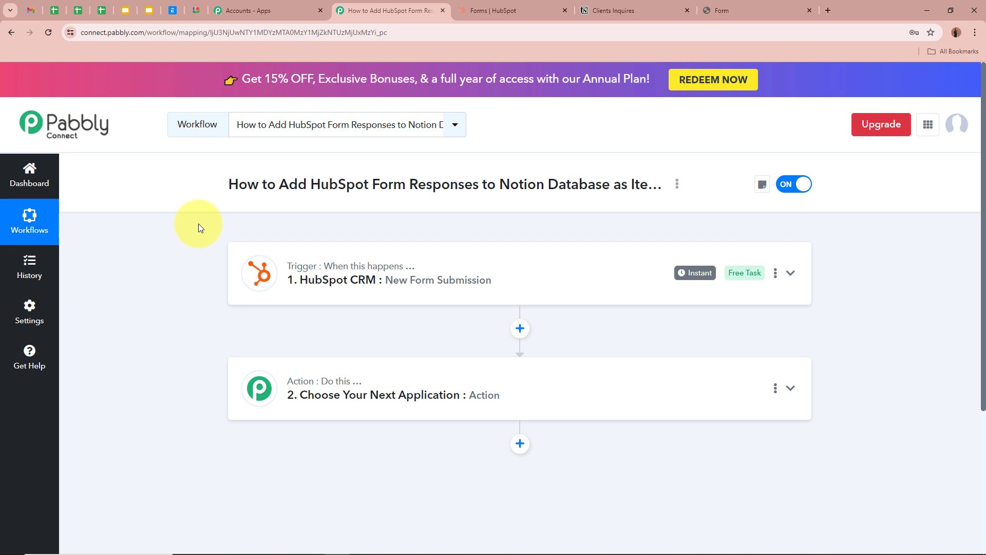
- Expand the action step, pick Notion via a 'Not' search, and choose Create Database Item
scroll(198, 228, "down", 1)
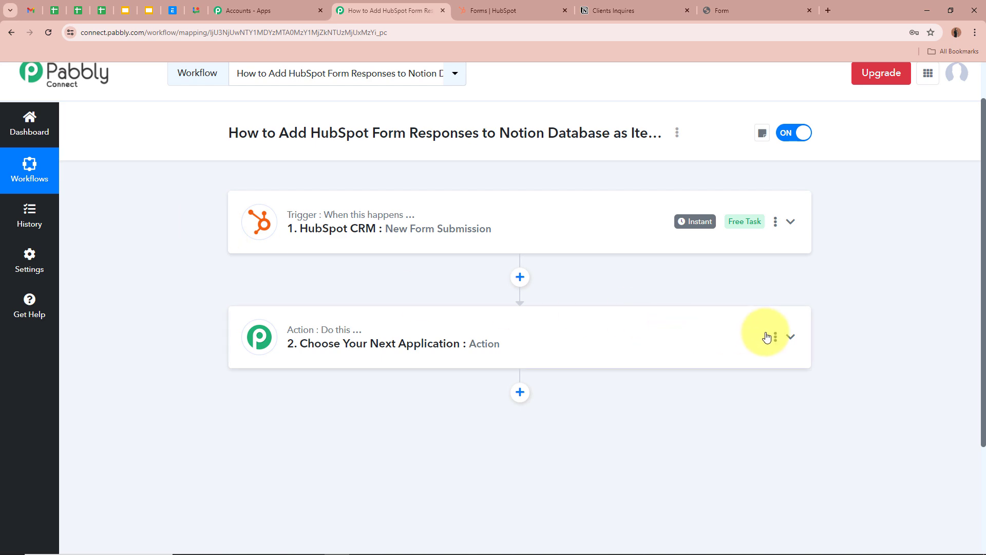
left_click(790, 337)
left_click(485, 281)
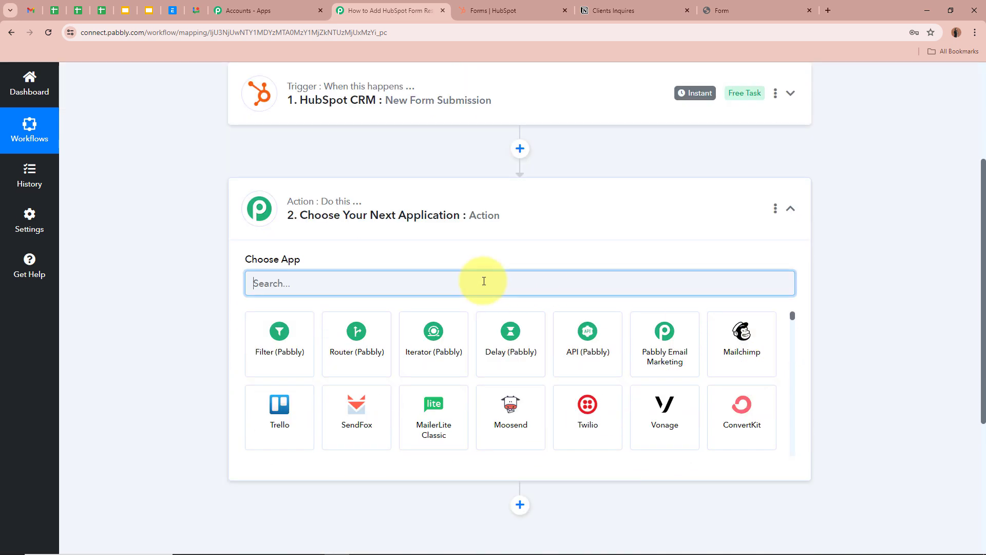
type("Not")
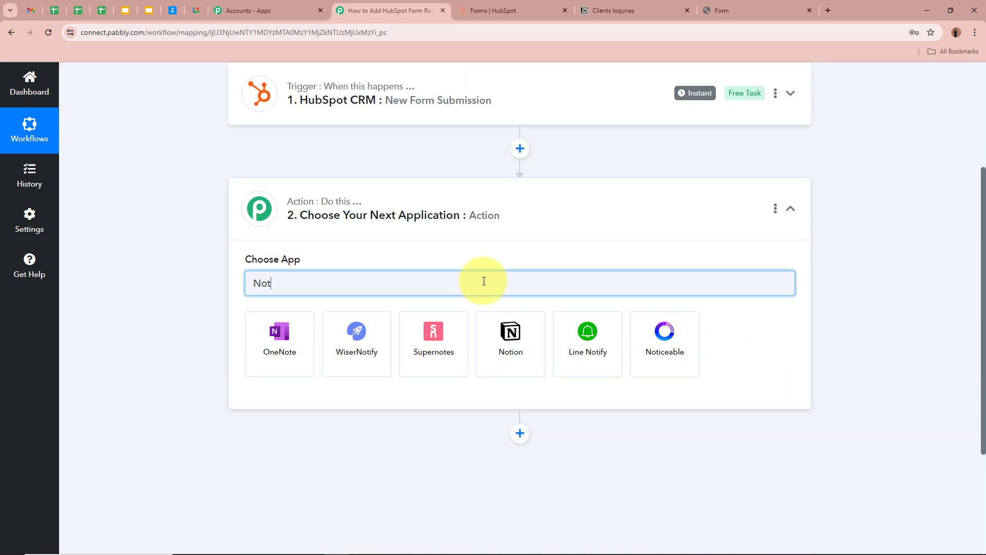
left_click(499, 339)
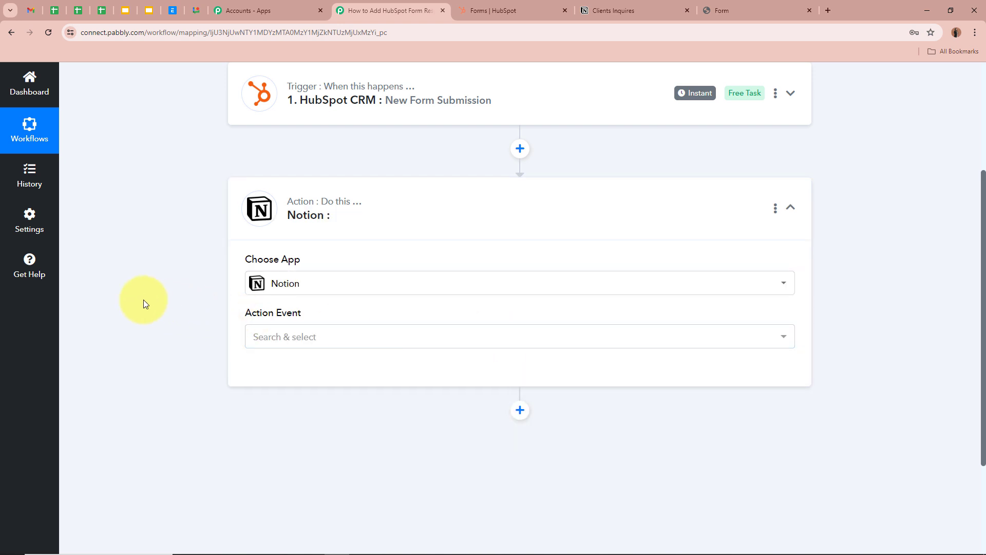
scroll(143, 300, "down", 2)
left_click(341, 234)
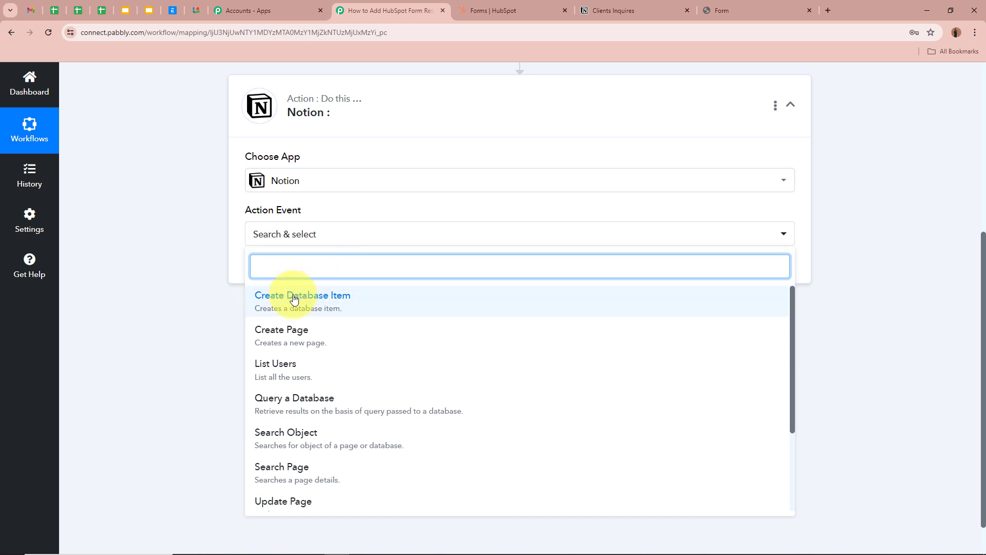
left_click(262, 302)
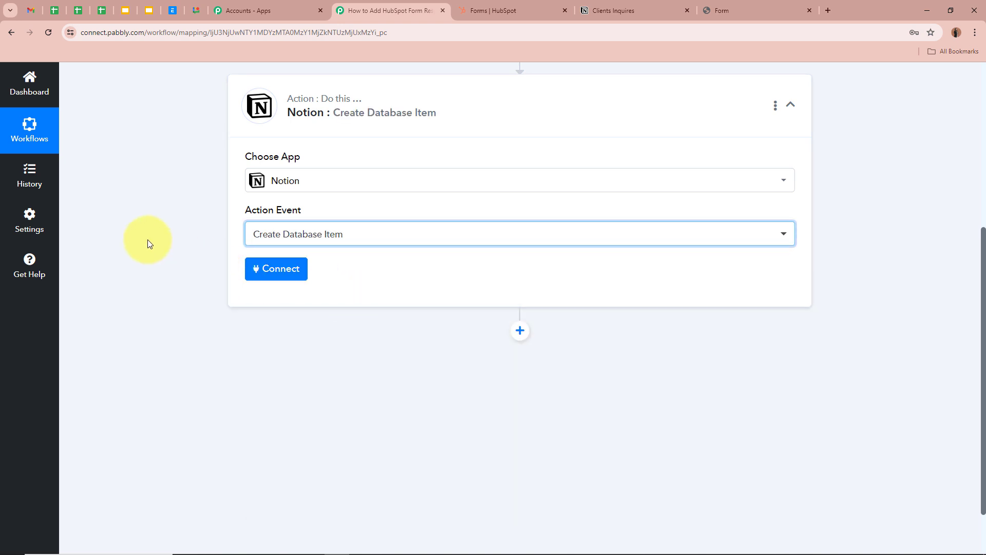
- Add a new Notion connection and start authorizing, checking the Clients Inquires database in Notion
left_click(288, 273)
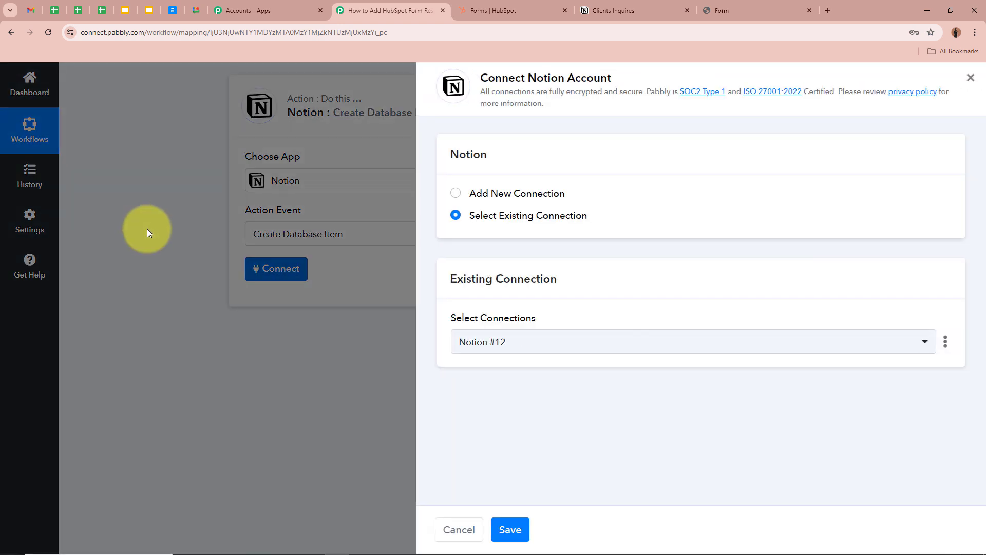
left_click(455, 193)
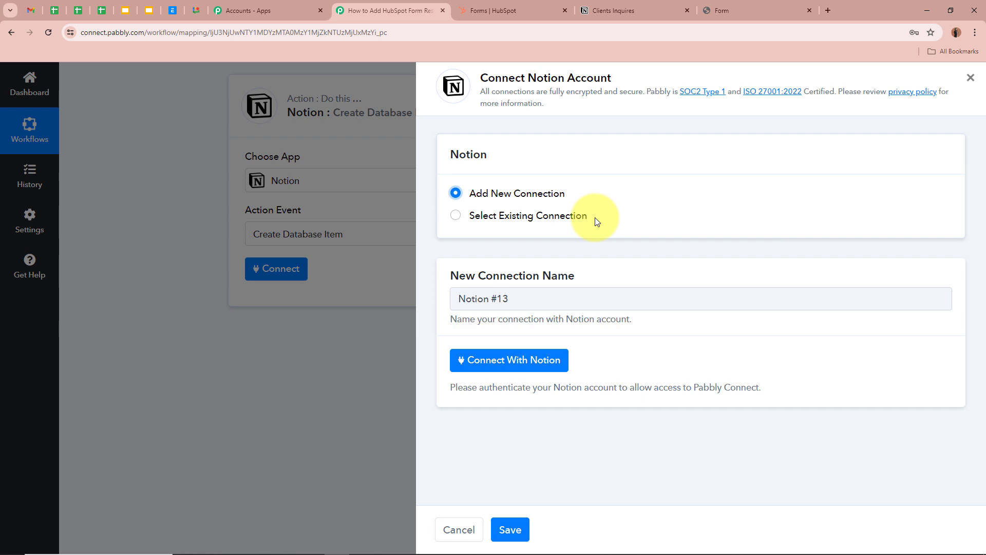
left_click(514, 364)
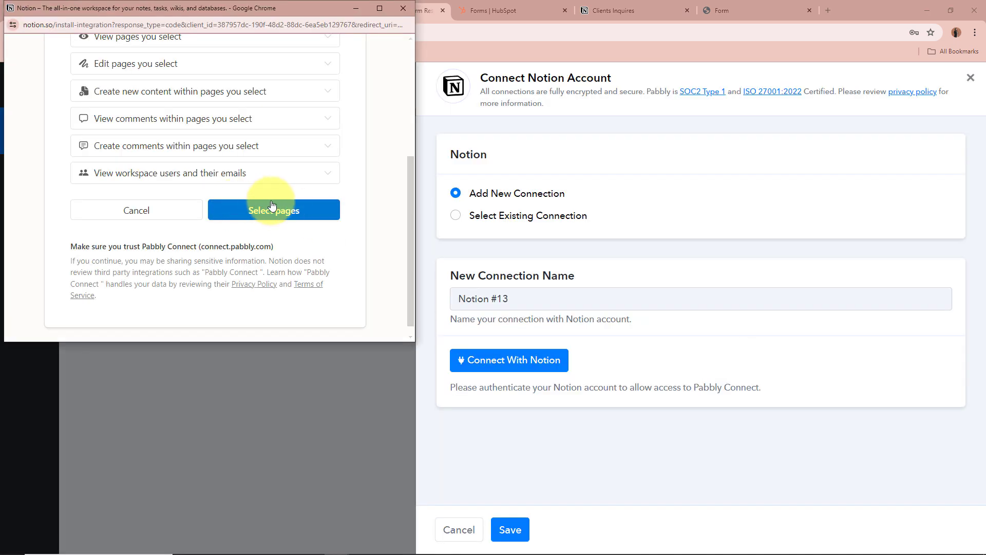
left_click(304, 209)
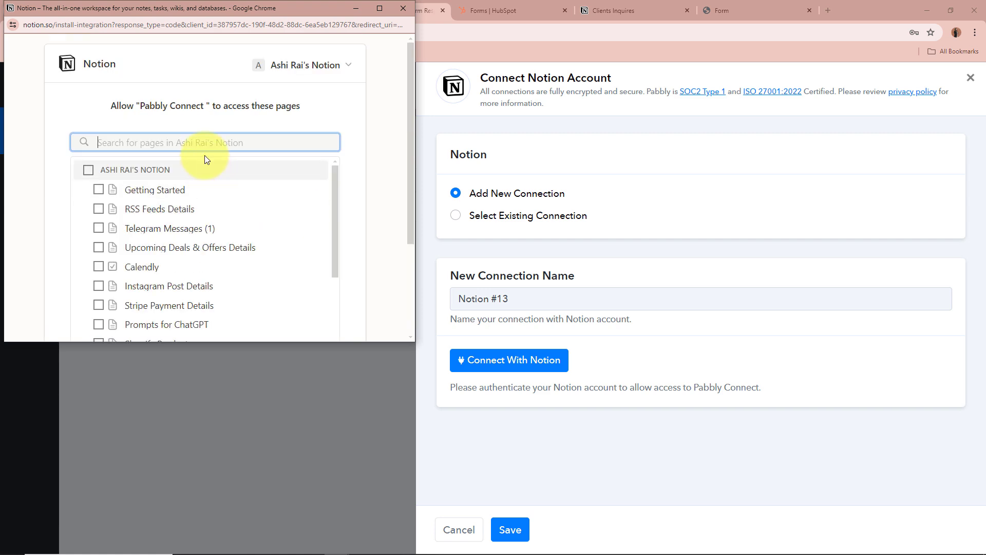
left_click(597, 6)
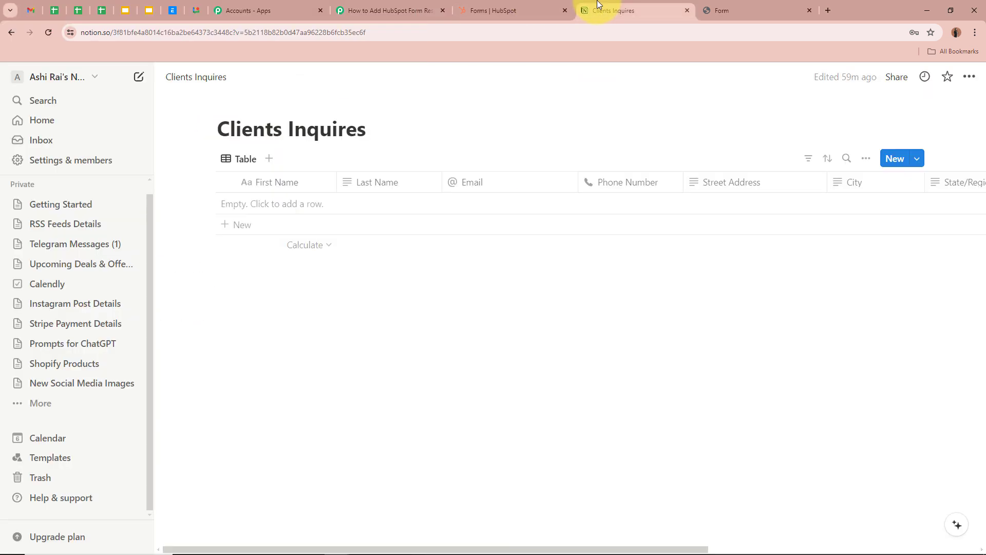
left_click(373, 10)
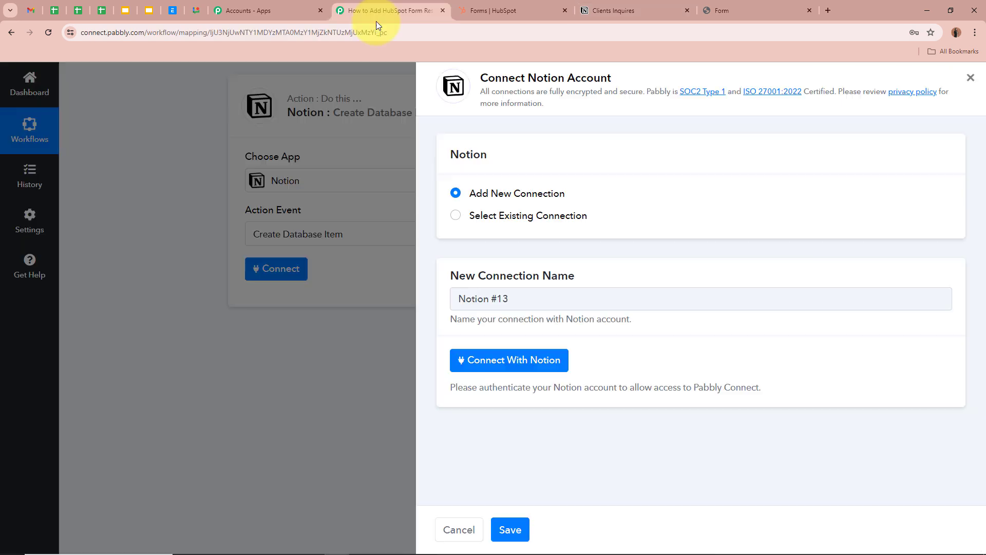
- In the Notion authorization window, clear the page search and allow Pabbly Connect access
left_click(514, 361)
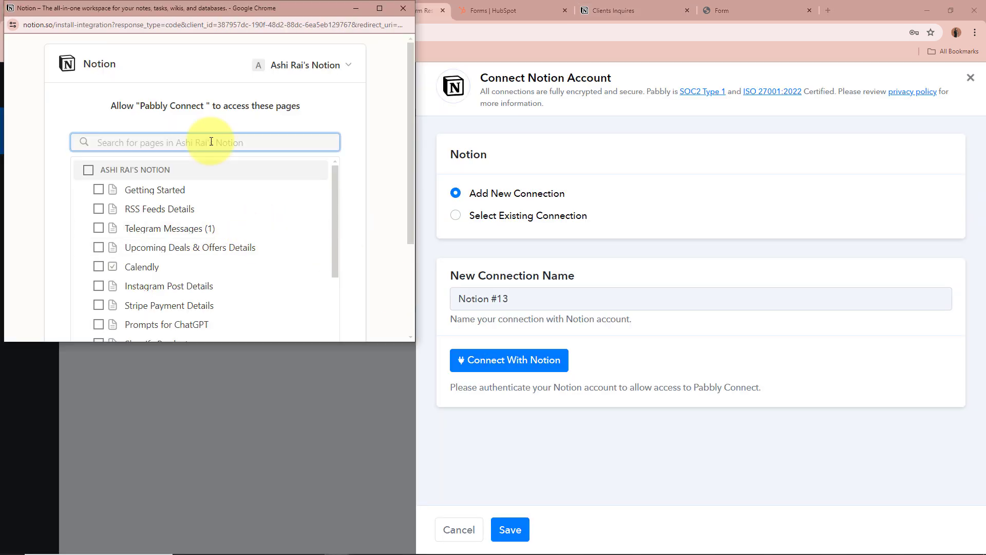
type("CL")
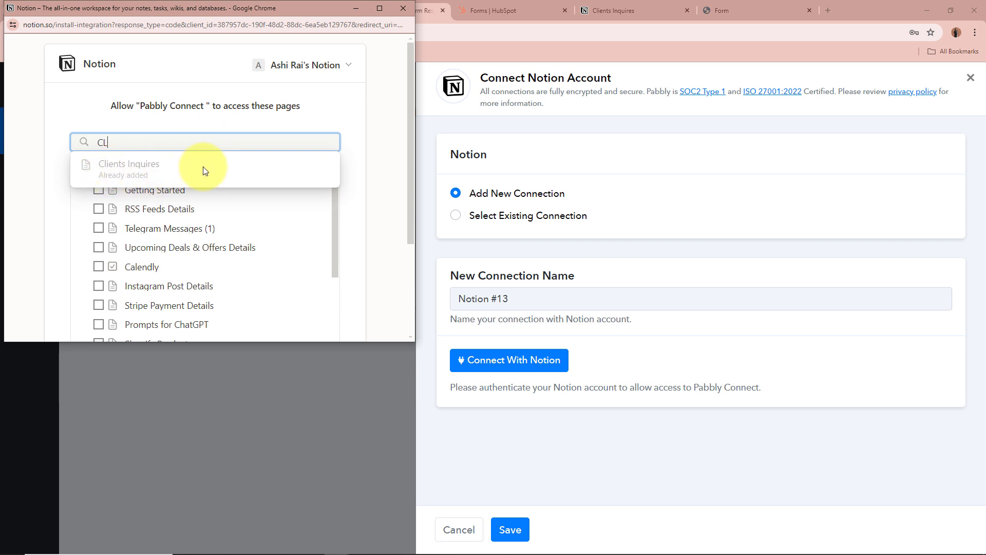
left_click(385, 219)
scroll(266, 281, "down", 10)
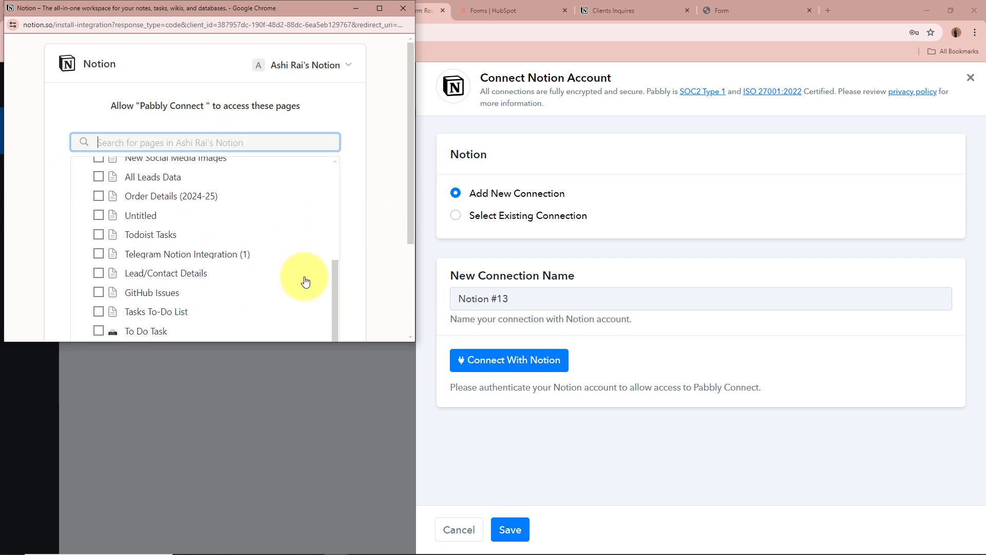
left_click(325, 291)
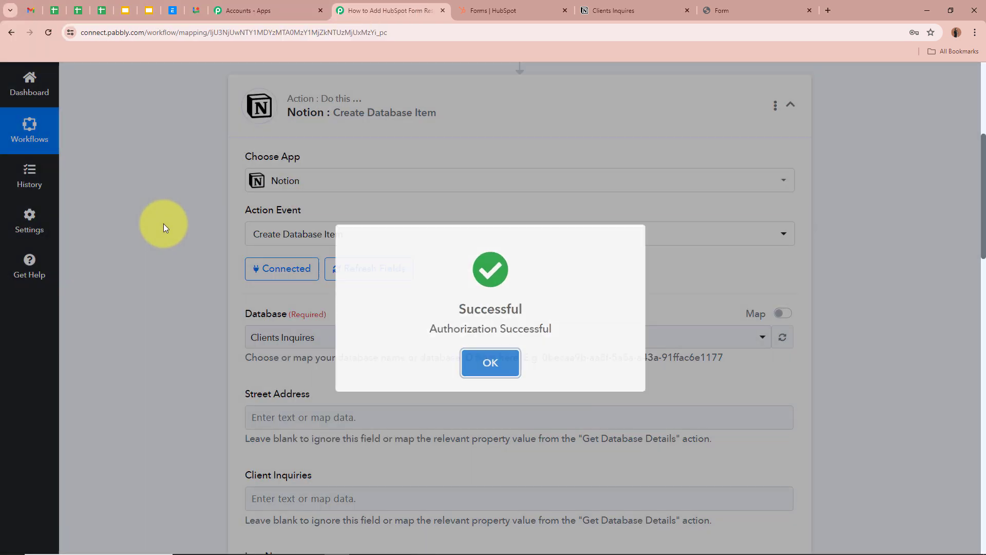
- Select Clients Inquires as the target database and glance at it in Notion
scroll(163, 228, "down", 1)
scroll(164, 223, "down", 2)
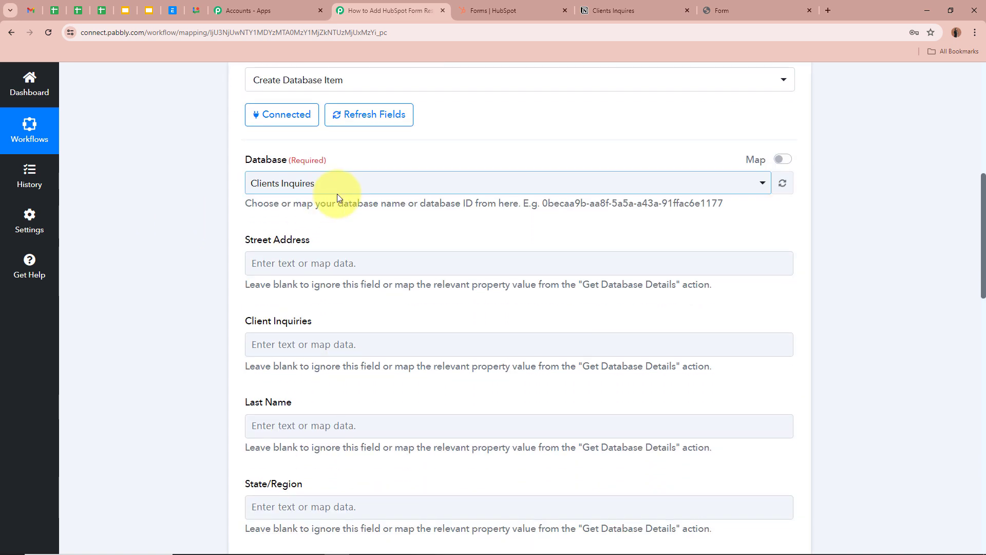
left_click(337, 191)
left_click(308, 244)
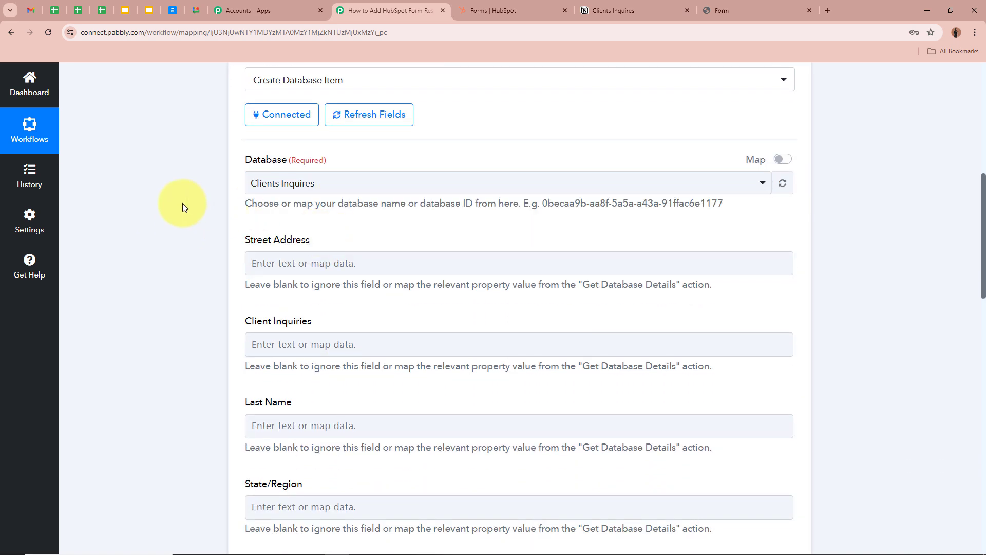
left_click(591, 11)
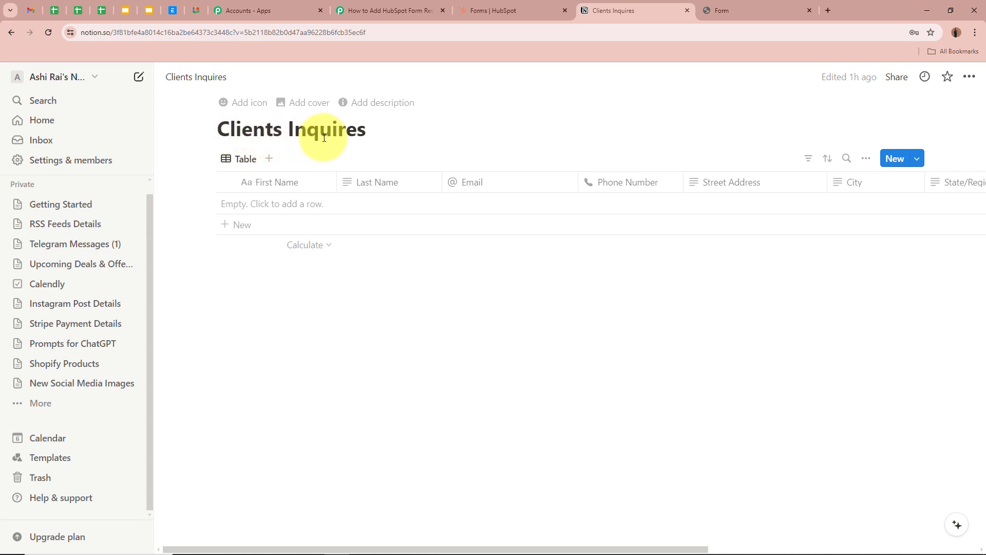
left_click(384, 14)
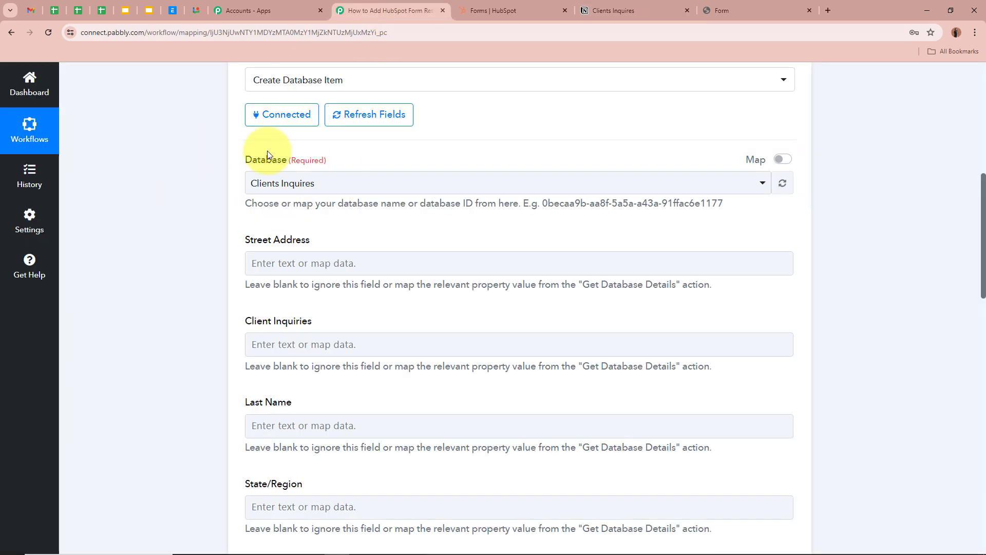
- Scroll through the listed Clients Inquires fields, from Street Address to First Name and Content
scroll(150, 175, "down", 3)
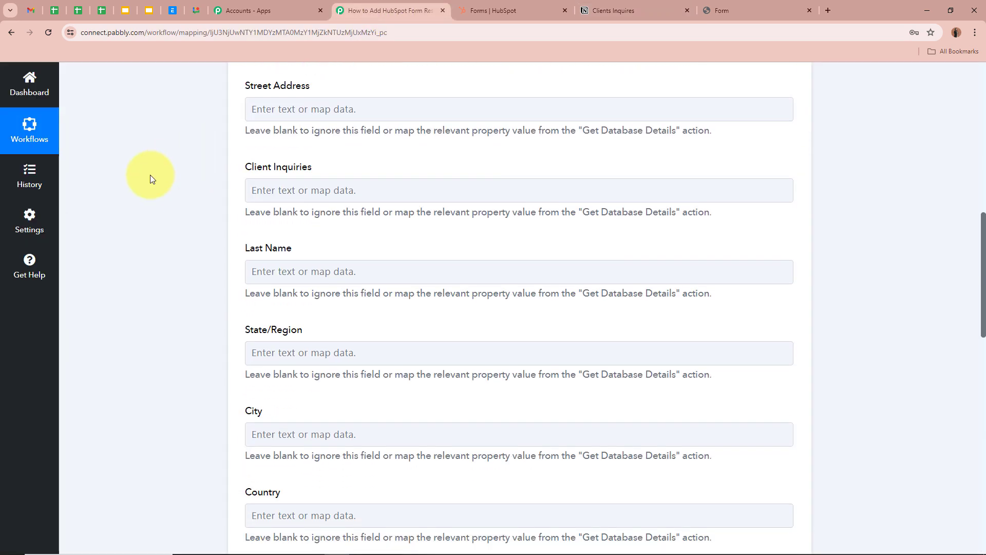
scroll(375, 408, "down", 3)
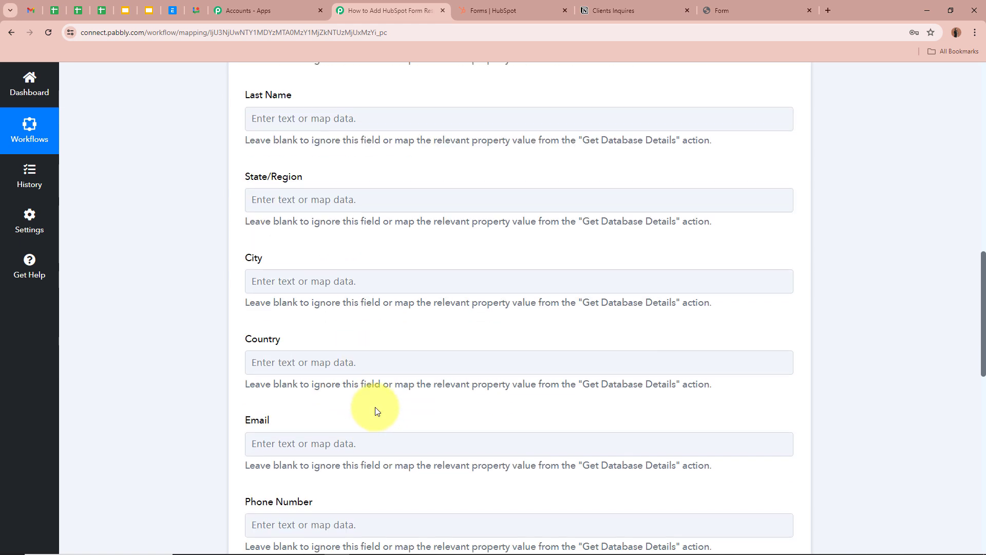
scroll(375, 409, "up", 4)
left_click(352, 235)
scroll(310, 245, "down", 1)
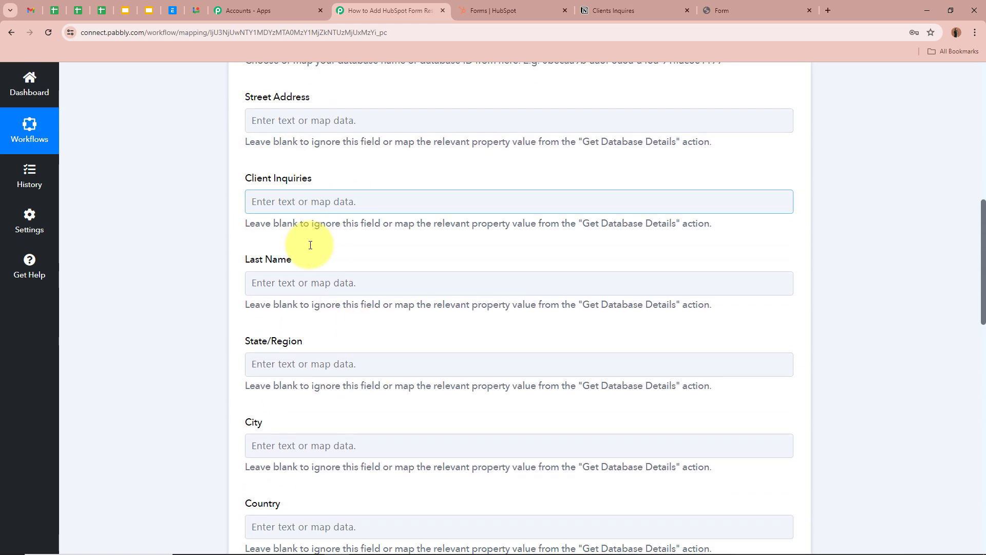
scroll(286, 236, "down", 2)
scroll(278, 296, "down", 2)
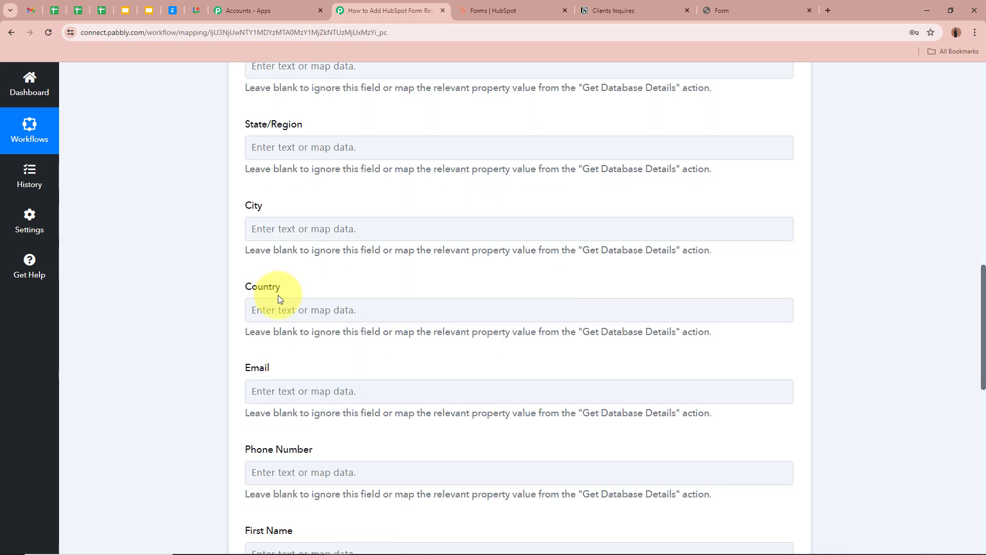
scroll(279, 297, "down", 3)
scroll(279, 297, "down", 3)
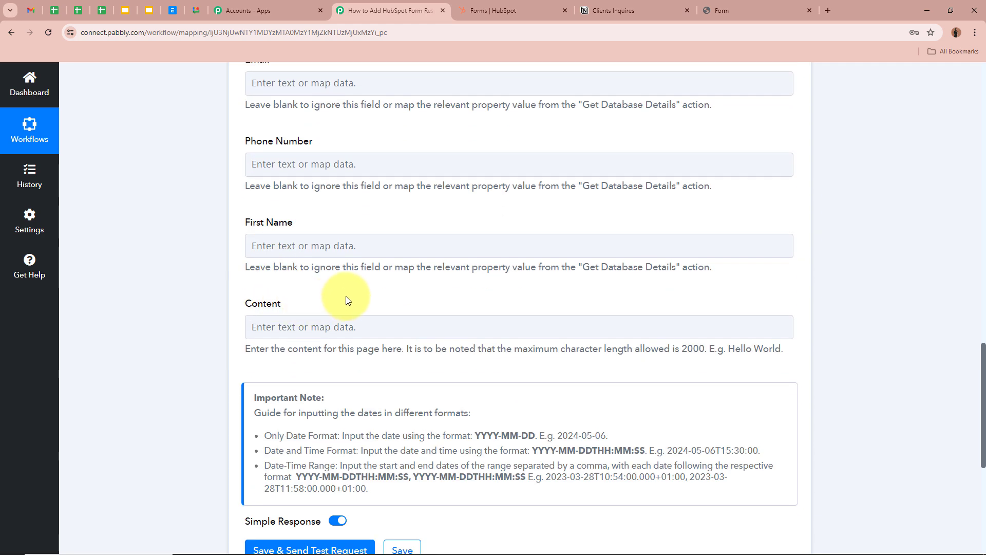
scroll(346, 294, "up", 6)
scroll(259, 127, "up", 2)
scroll(260, 127, "up", 1)
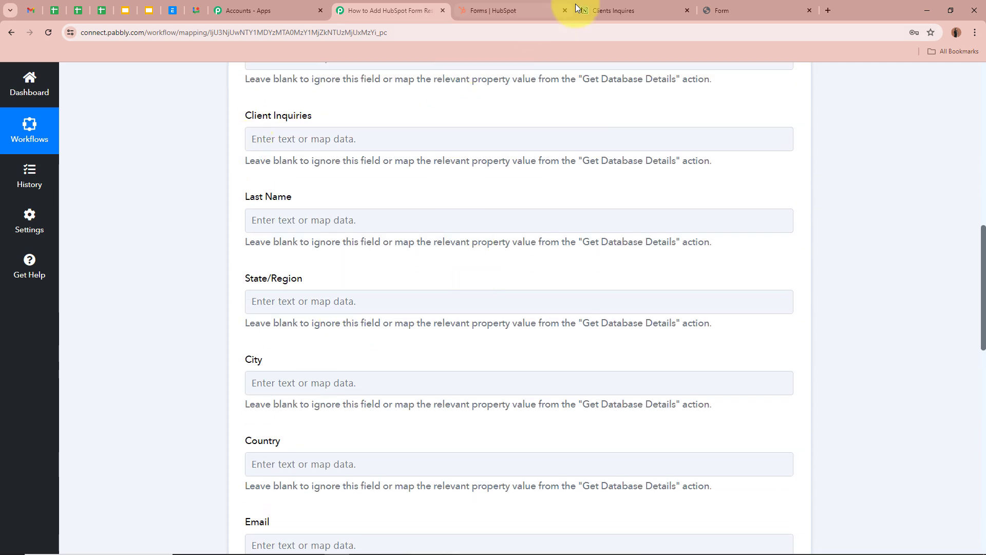
left_click(630, 5)
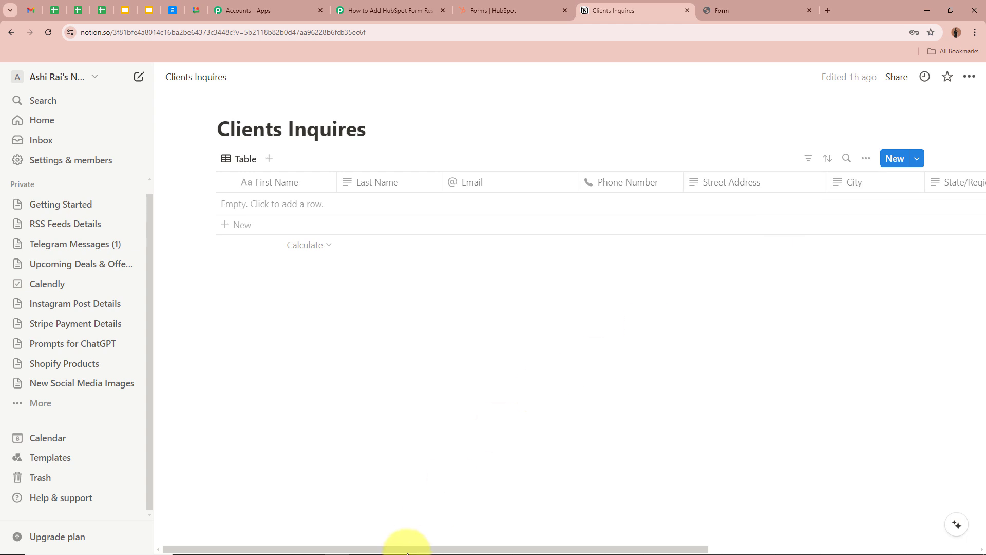
left_click_drag(418, 550, 288, 551)
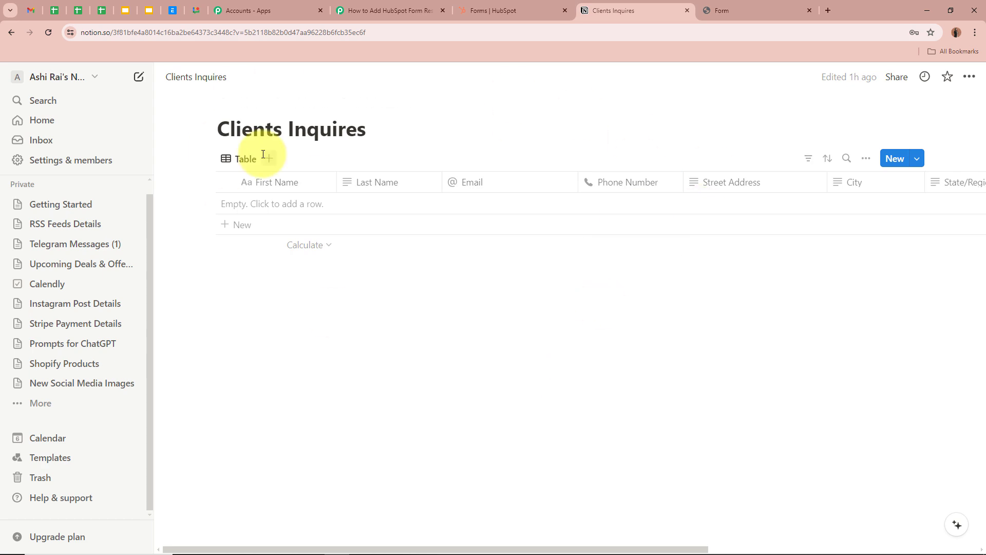
- Map Street Address to the HubSpot submission's Address Versions 0 Value, found by searching 'str'
left_click(385, 10)
scroll(190, 247, "up", 4)
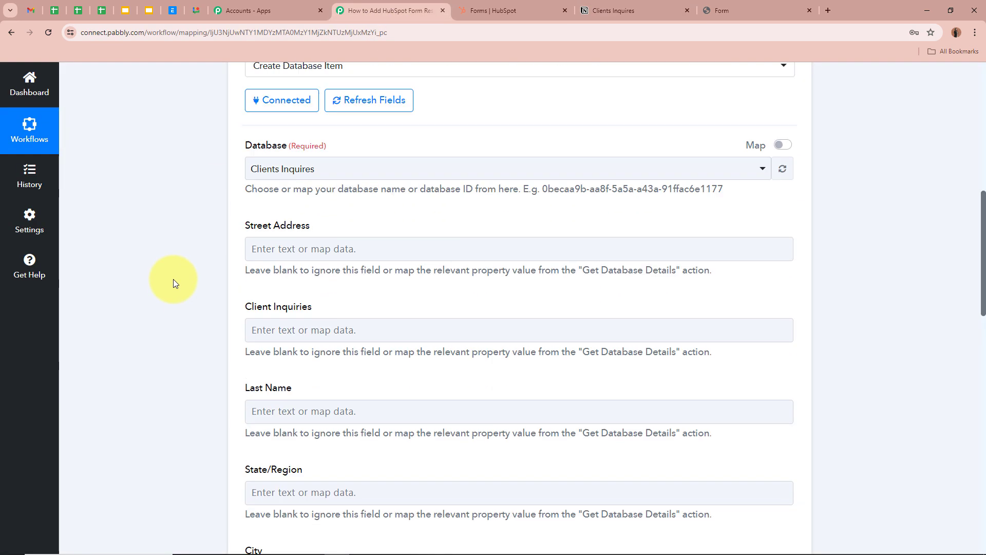
scroll(174, 279, "down", 2)
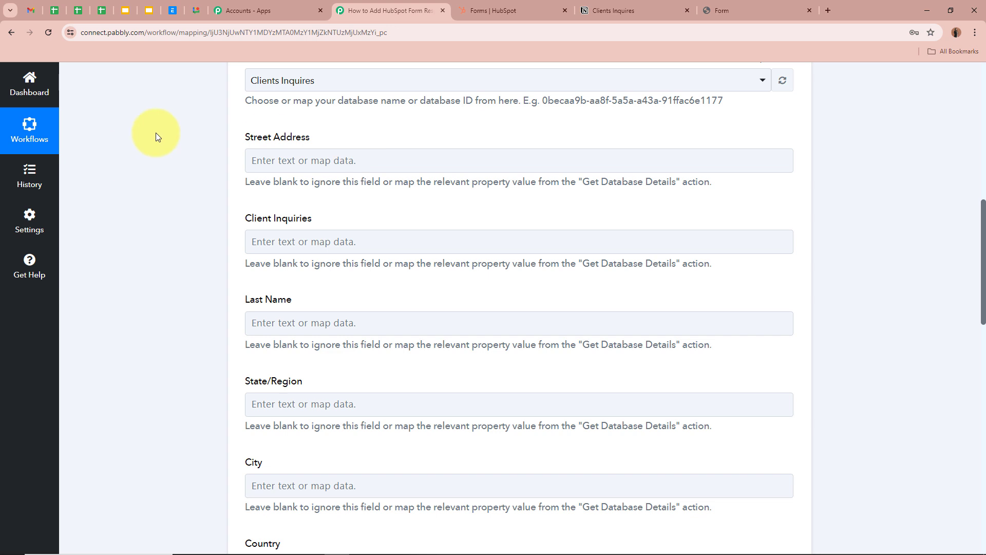
scroll(156, 132, "up", 6)
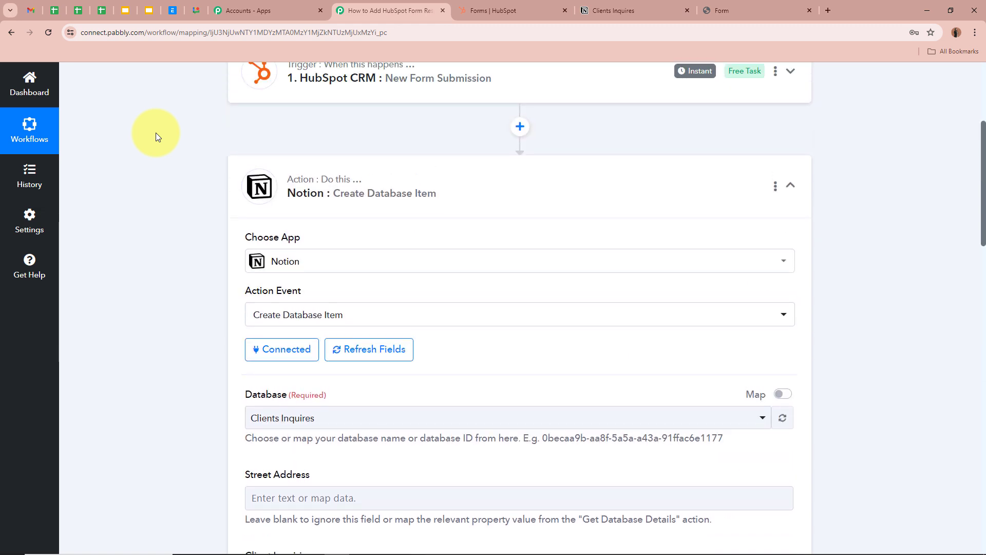
scroll(156, 133, "up", 2)
scroll(155, 132, "down", 8)
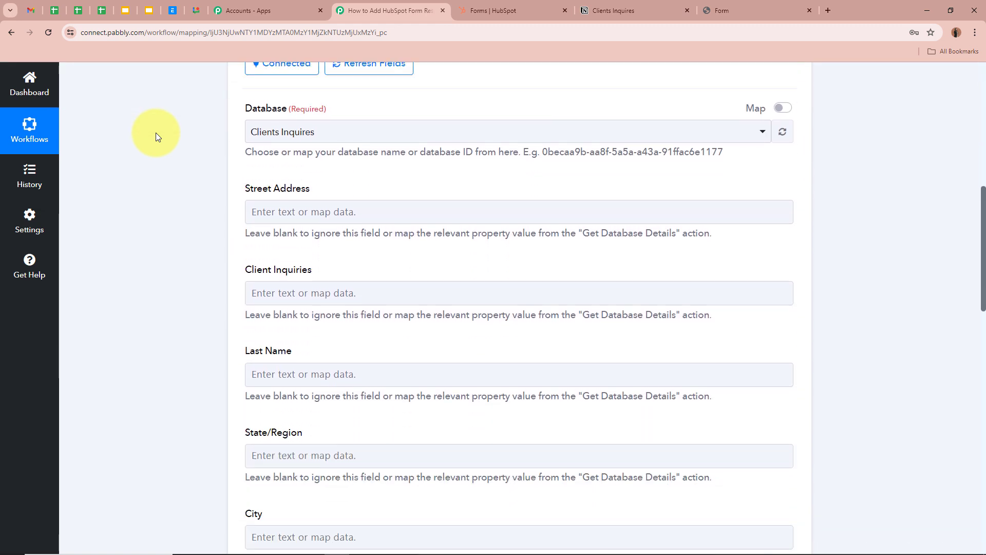
left_click(316, 211)
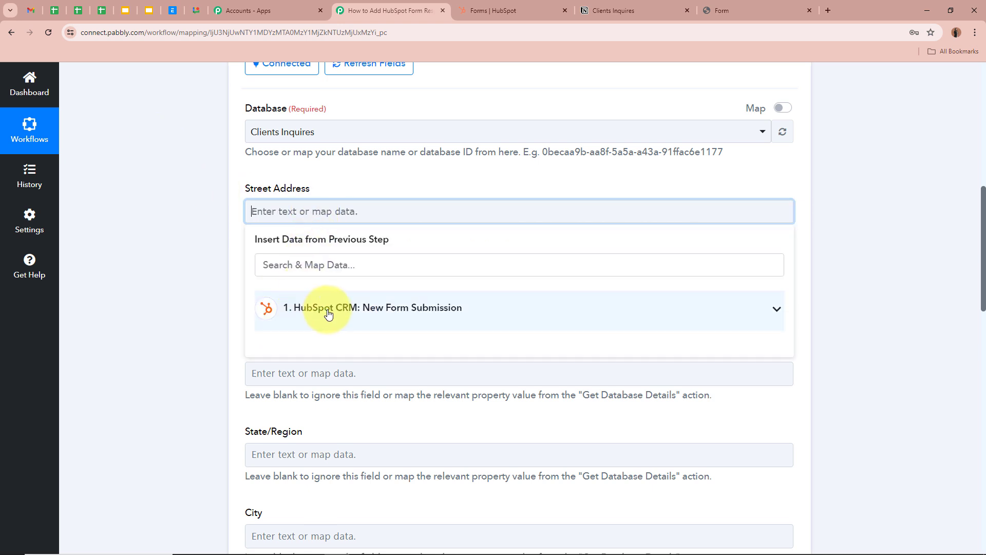
left_click(542, 317)
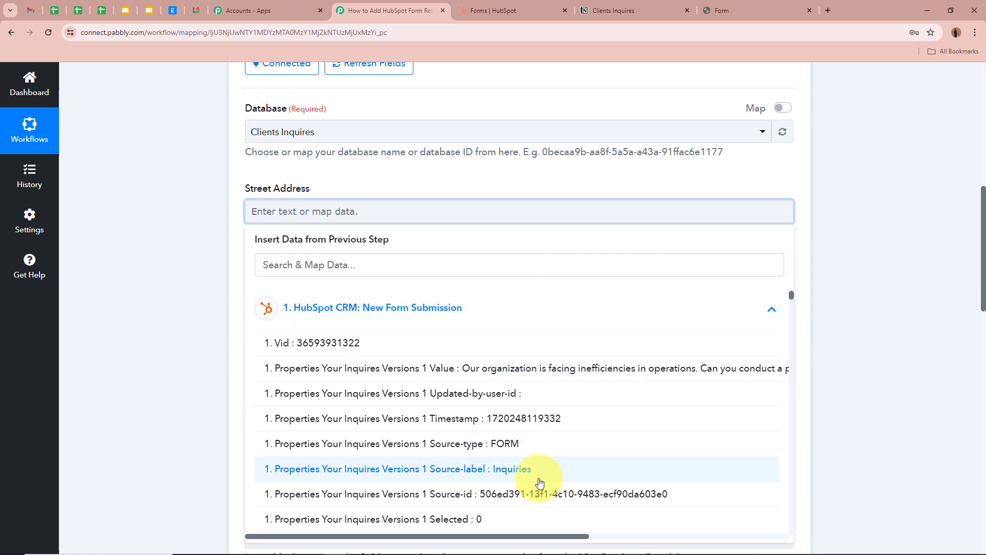
scroll(540, 469, "down", 5)
scroll(540, 480, "up", 5)
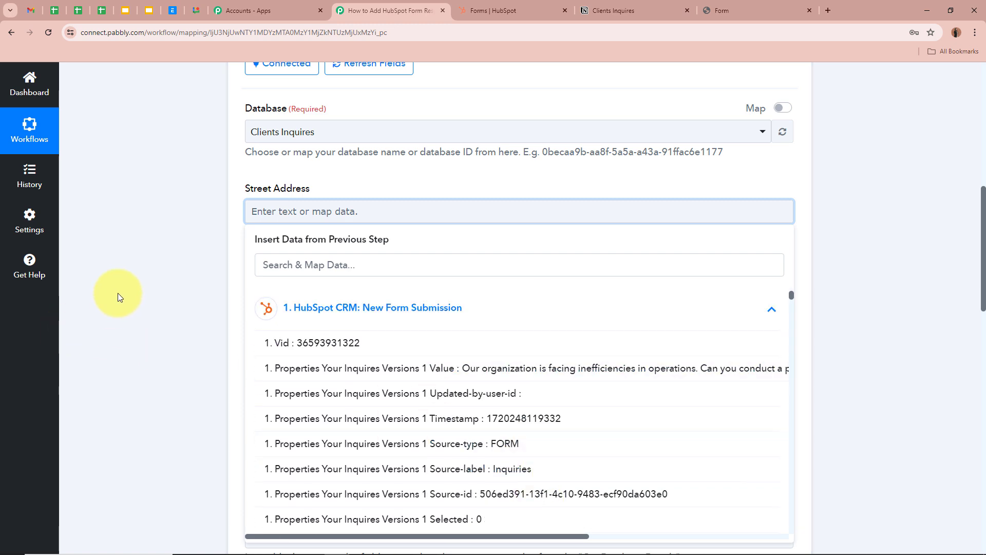
left_click(329, 263)
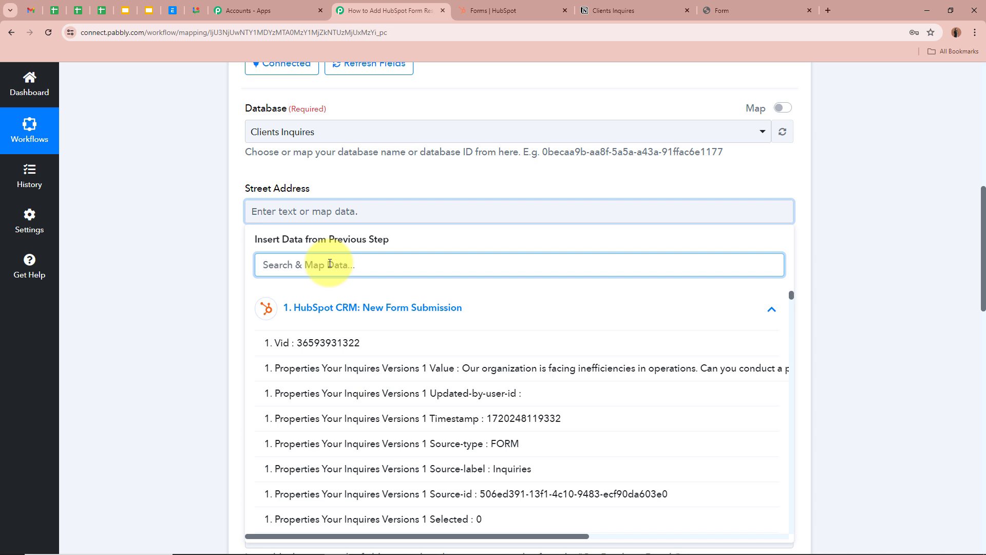
type("sTR")
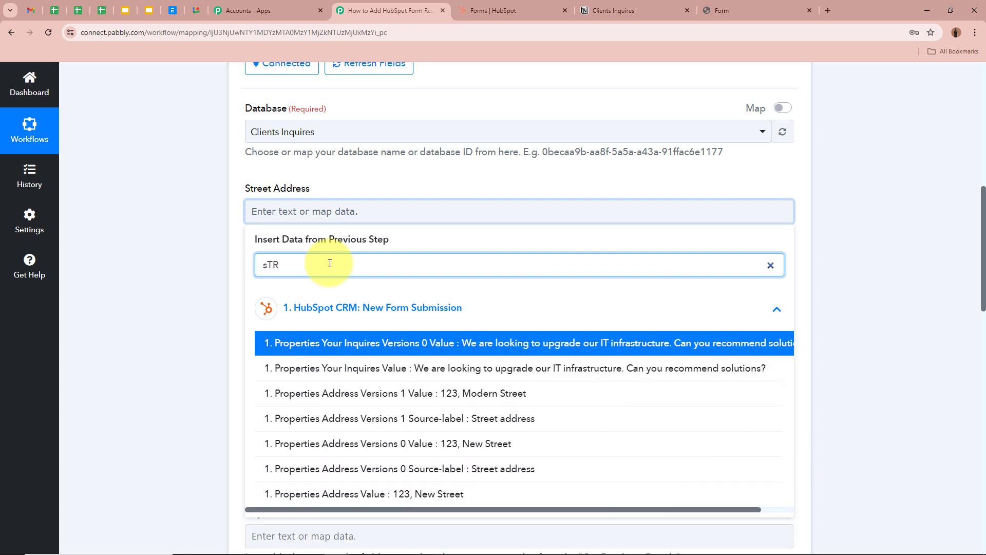
left_click(380, 443)
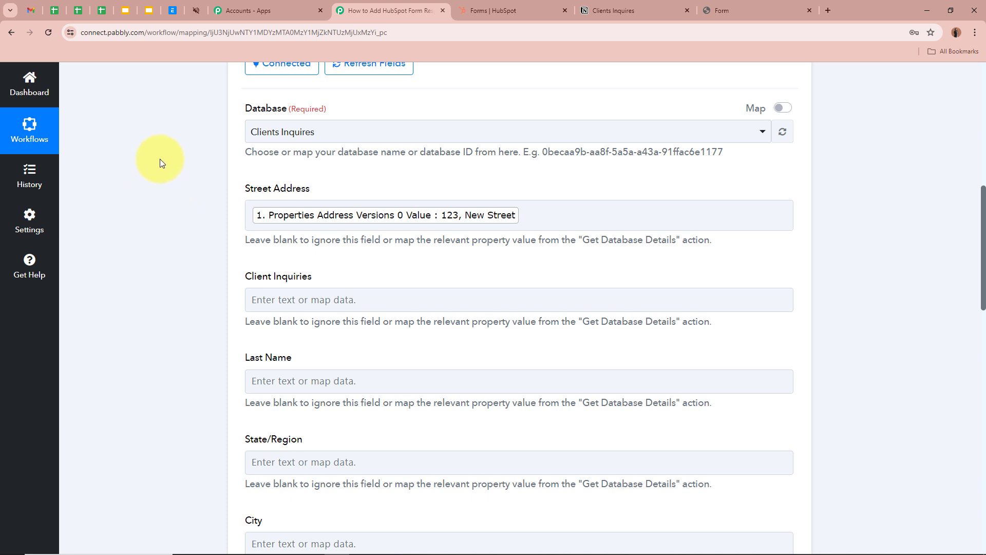
scroll(156, 230, "up", 9)
scroll(155, 229, "down", 9)
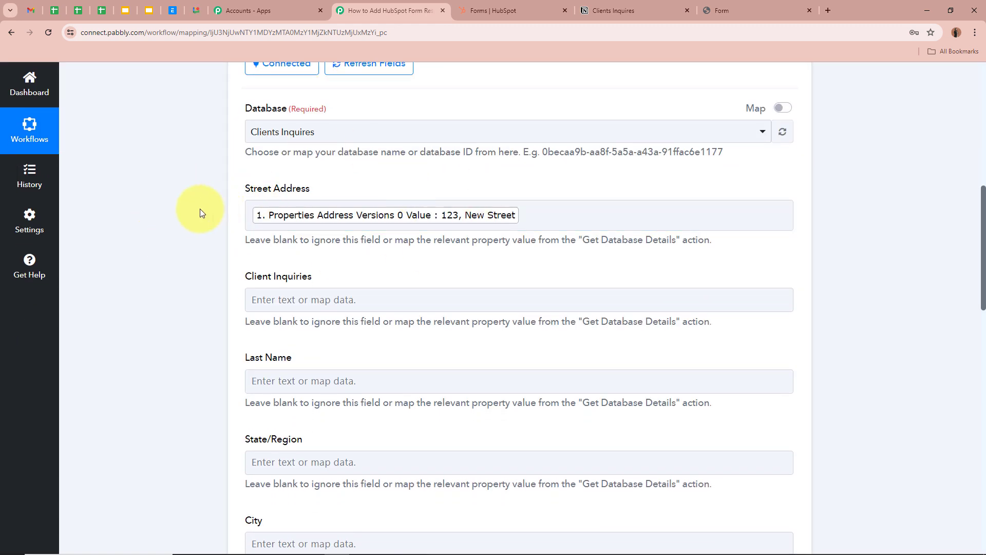
scroll(202, 243, "down", 1)
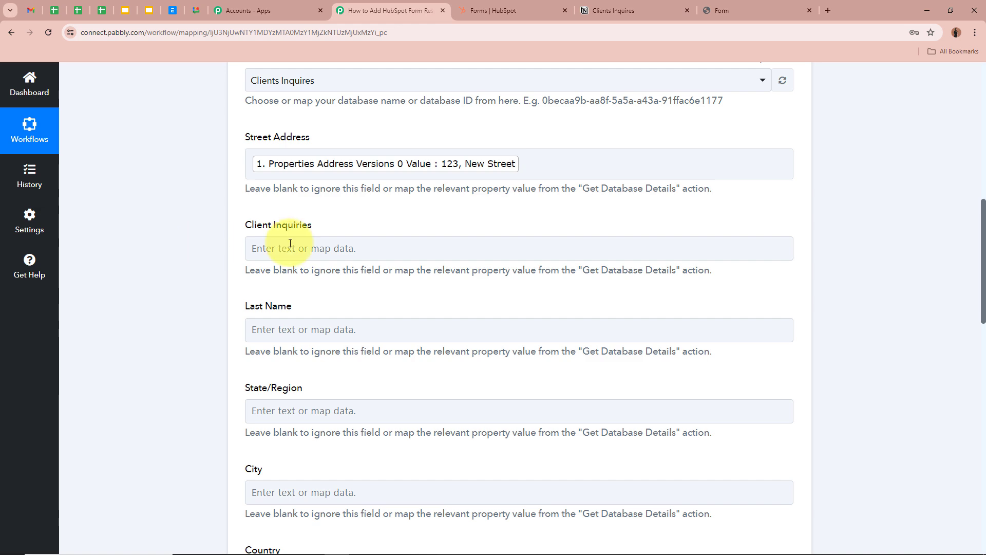
- Map the submission's inquiry message into the Client Inquiries field
left_click(337, 248)
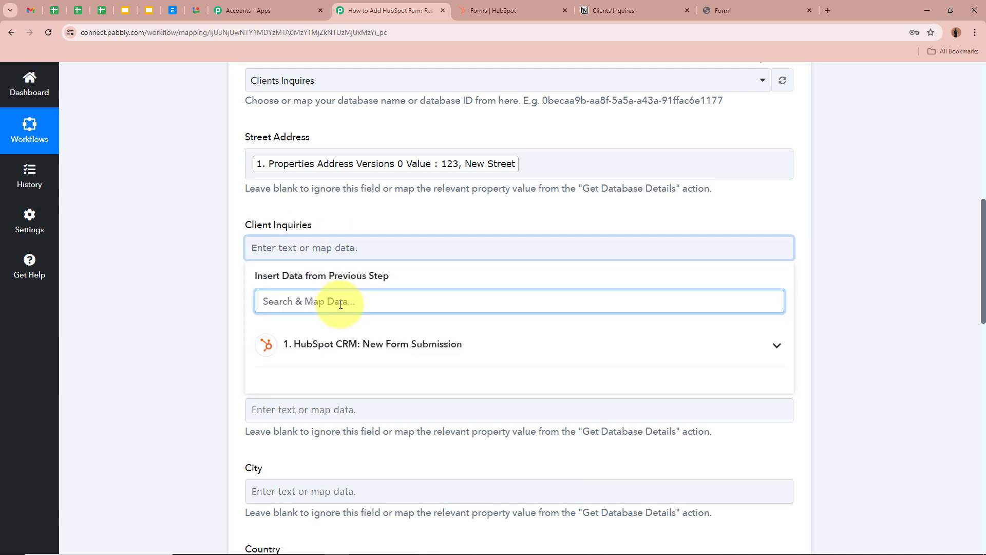
type("IN")
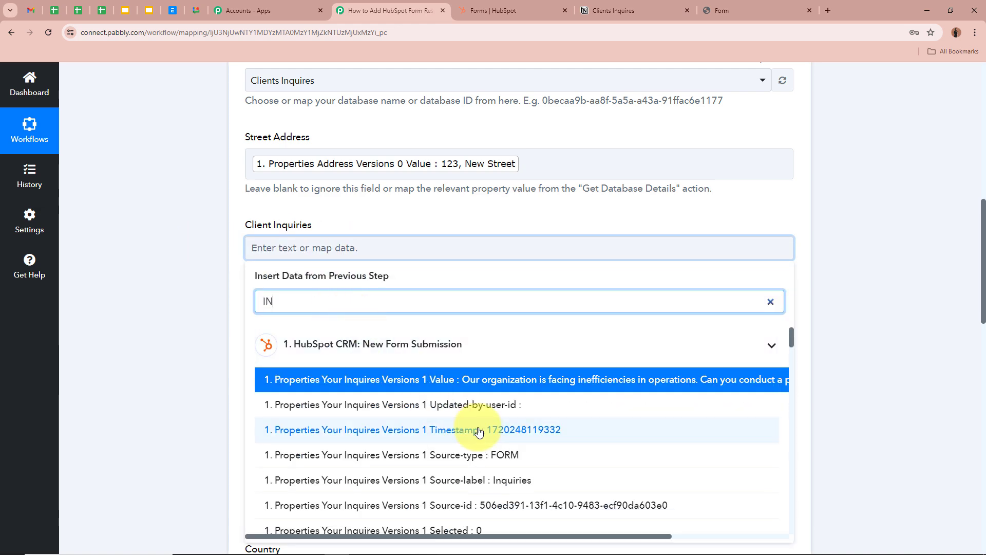
scroll(418, 367, "down", 3)
left_click(414, 398)
left_click(177, 282)
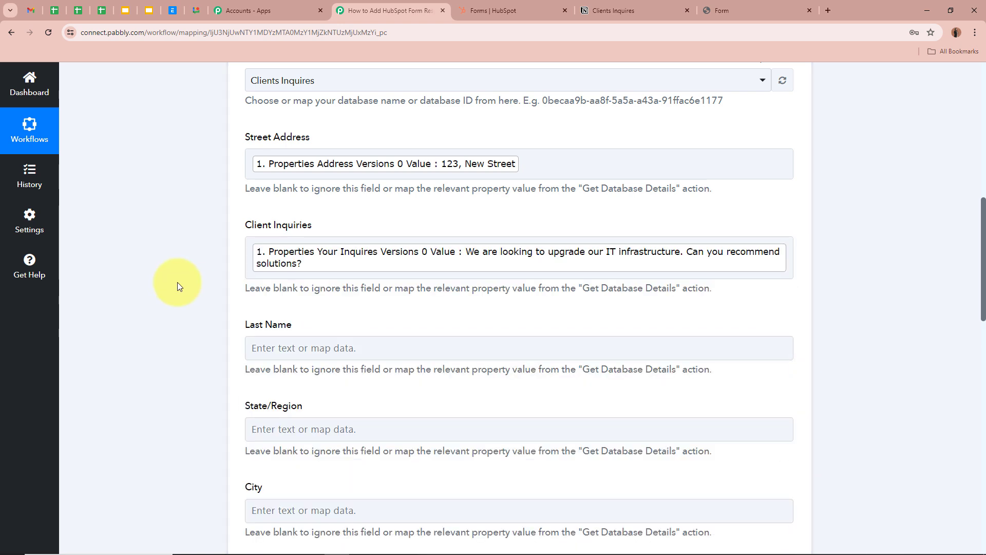
- Map the last name value Dummy into the Last Name field
scroll(168, 249, "down", 1)
left_click(348, 300)
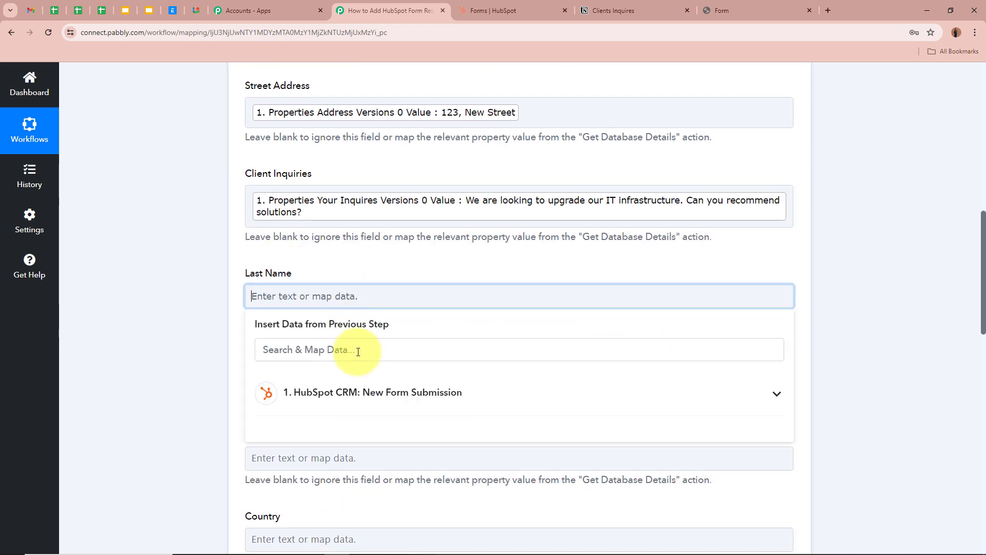
left_click(360, 349)
type("AS")
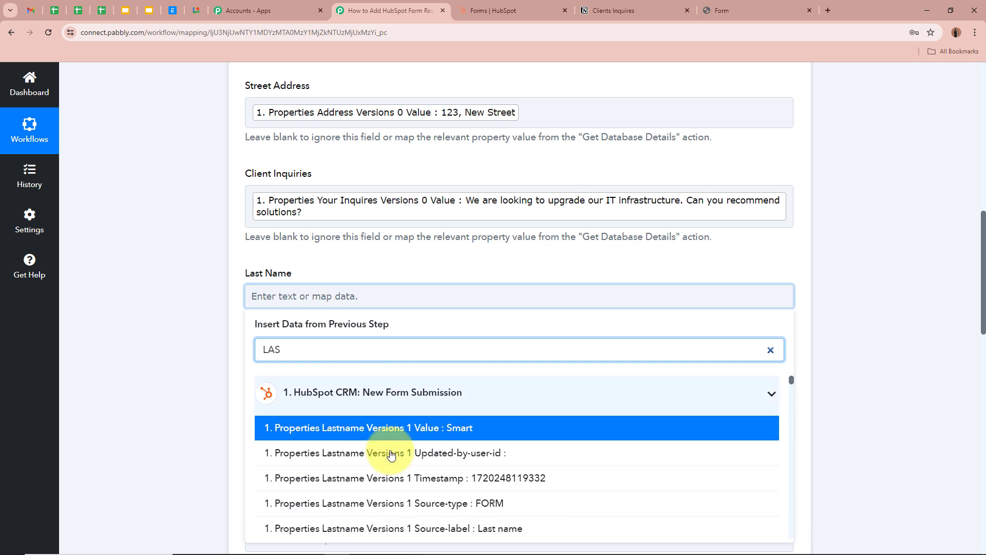
scroll(391, 455, "down", 1)
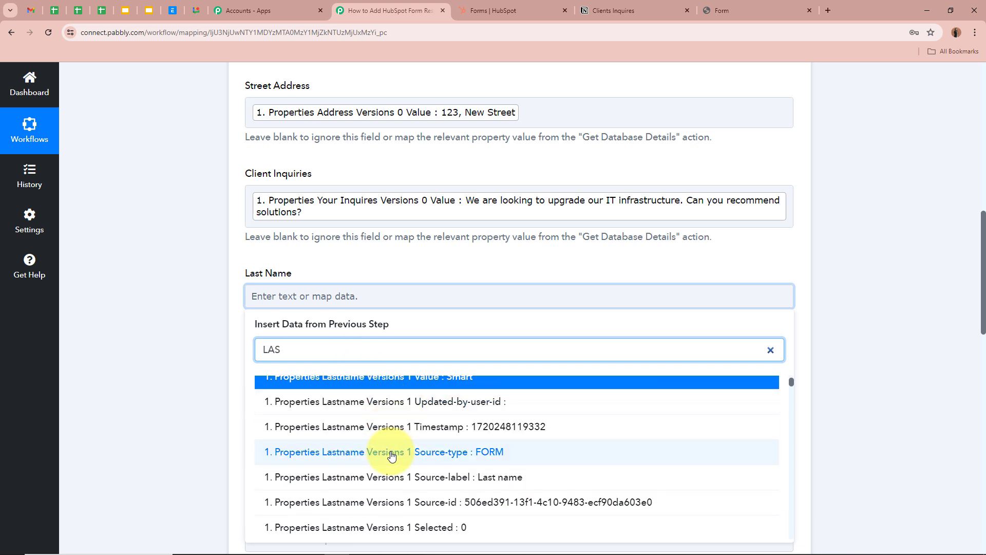
scroll(391, 456, "down", 1)
left_click(336, 453)
scroll(193, 341, "down", 2)
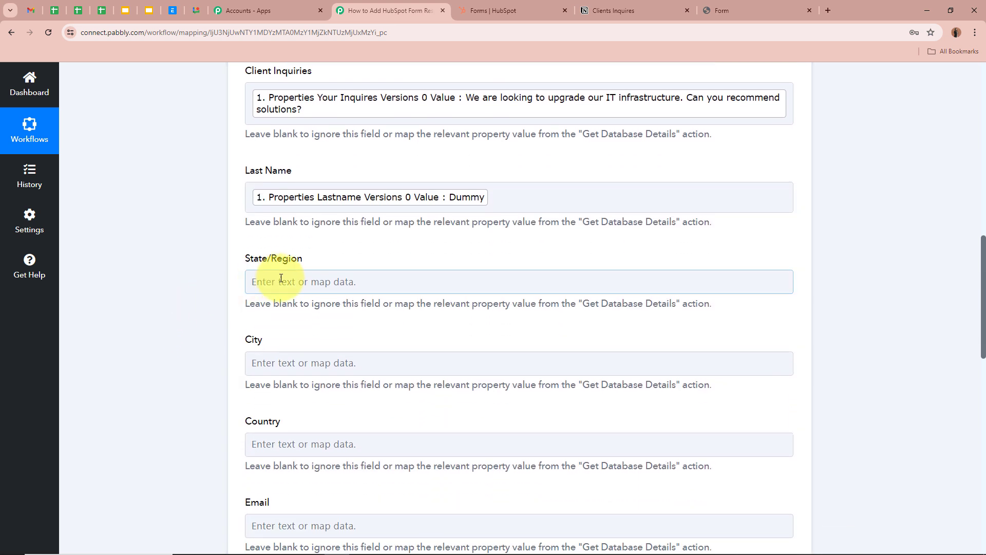
- Map Madhya Pradesh into State/Region and the city value Indore into City
left_click(302, 280)
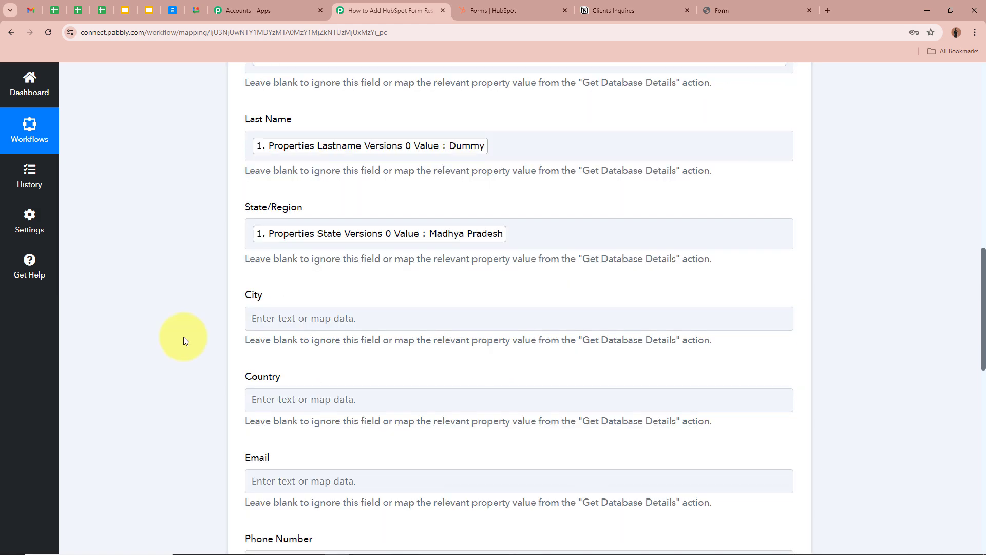
scroll(187, 339, "down", 3)
left_click(343, 163)
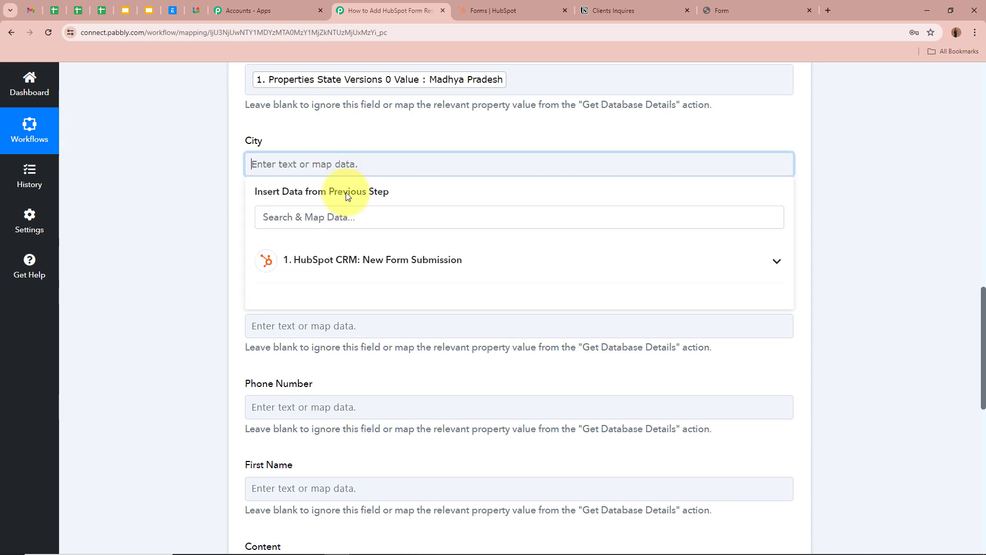
left_click(342, 211)
type("cITY")
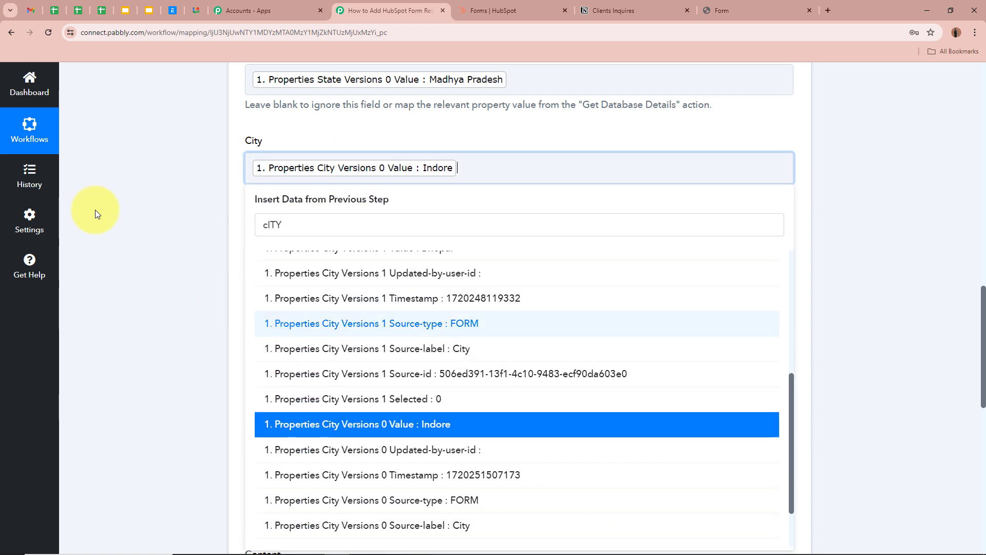
left_click(94, 209)
- Map the country value India into the Country field
left_click(360, 254)
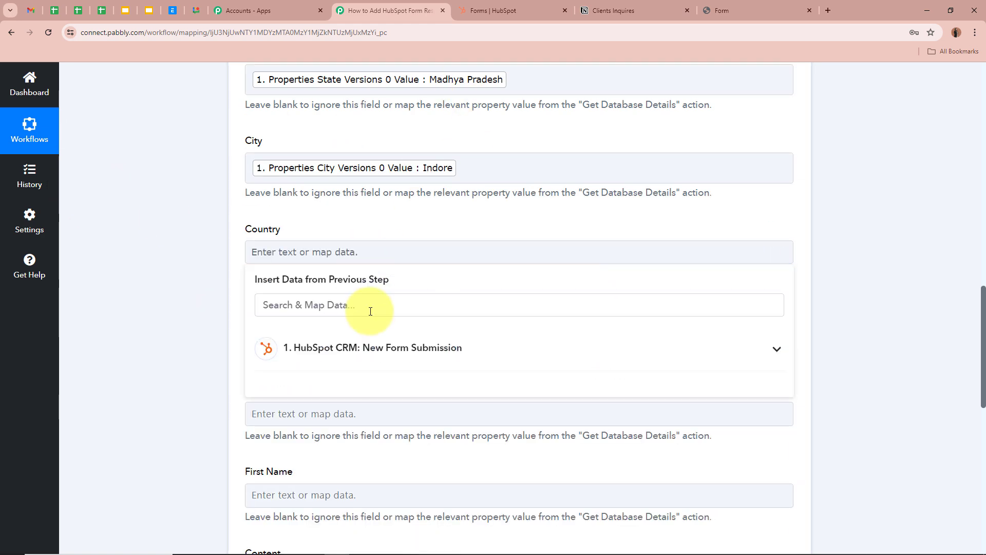
left_click(370, 305)
type("v")
key("BackSpace")
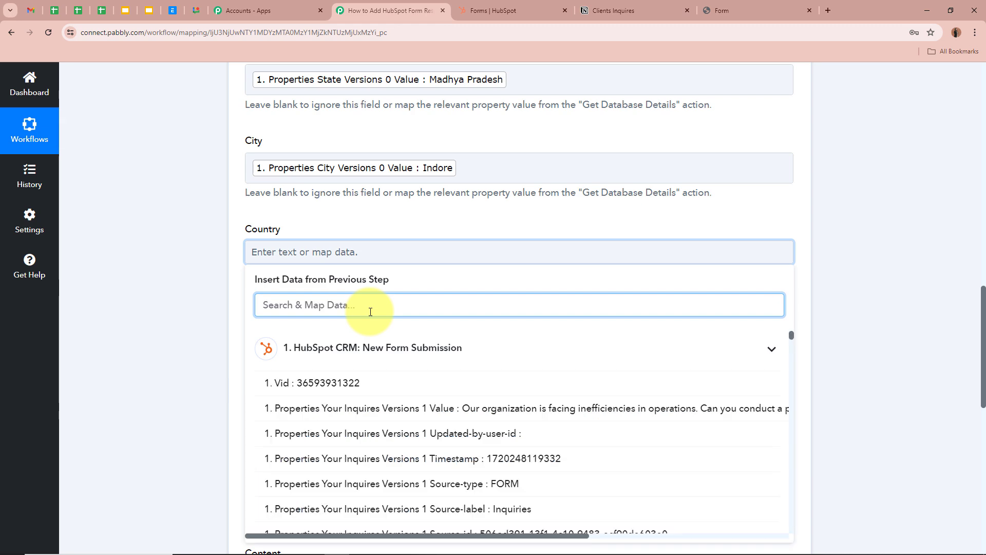
type("cou")
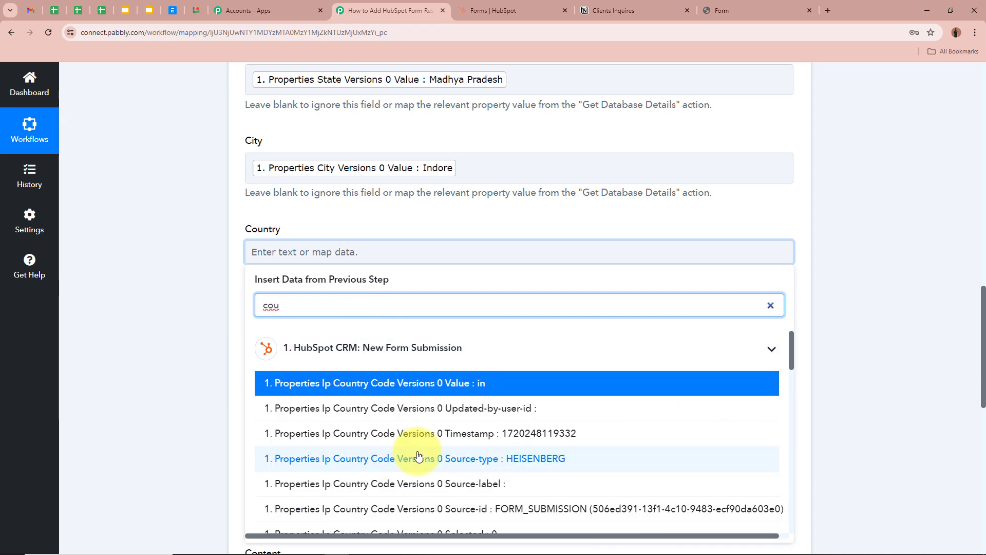
scroll(406, 452, "down", 4)
left_click(391, 371)
left_click(190, 329)
scroll(189, 329, "down", 2)
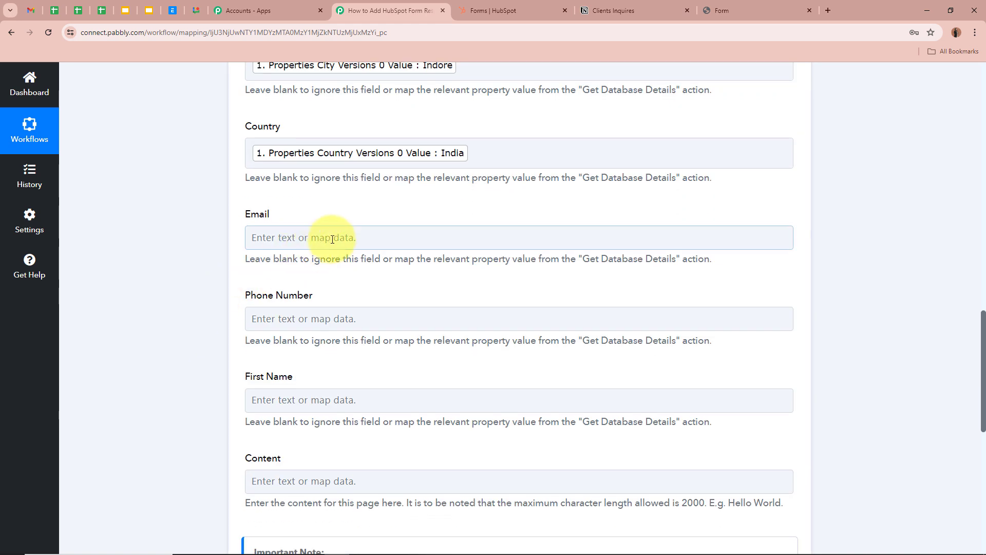
left_click(331, 236)
- Map the submitted email address into the Email field
left_click(351, 291)
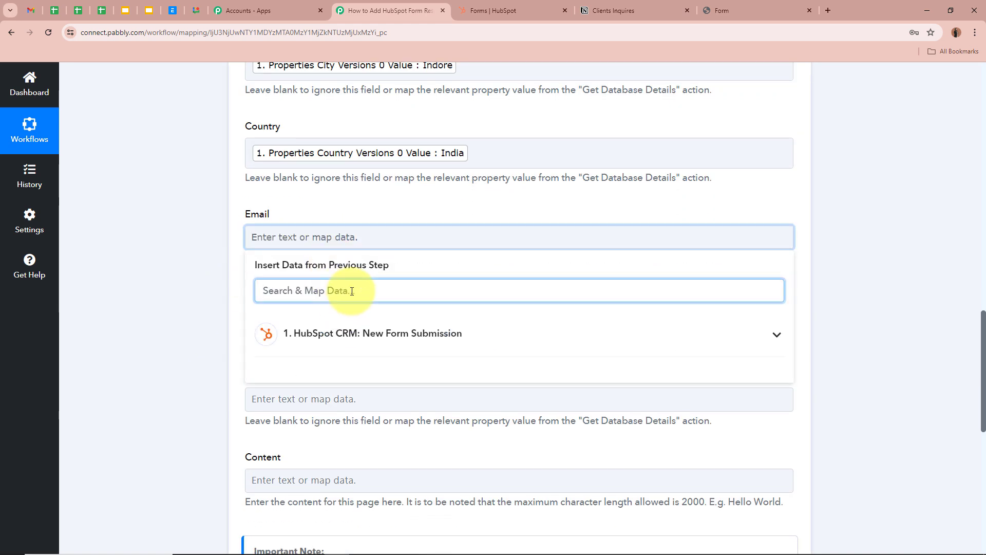
type("Email")
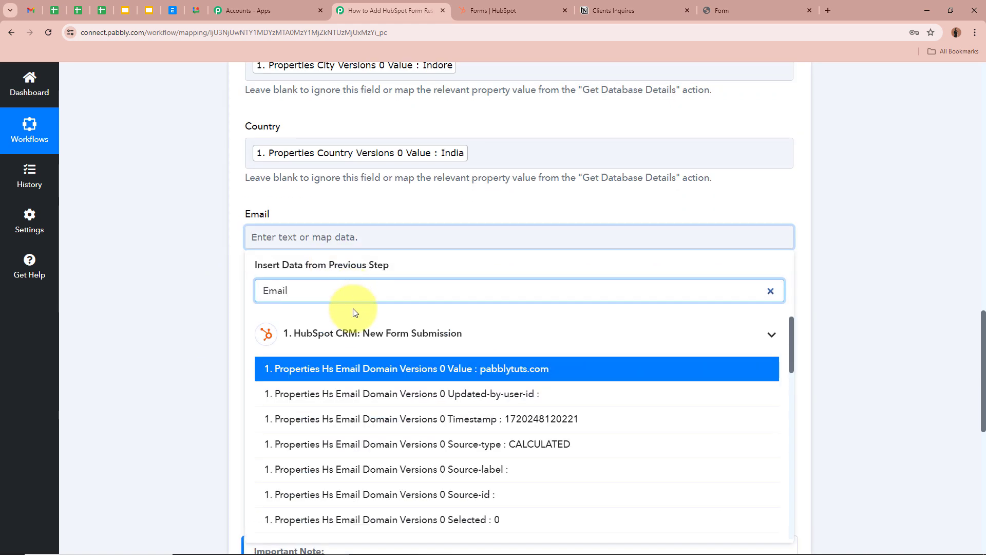
scroll(408, 432, "down", 10)
left_click(407, 441)
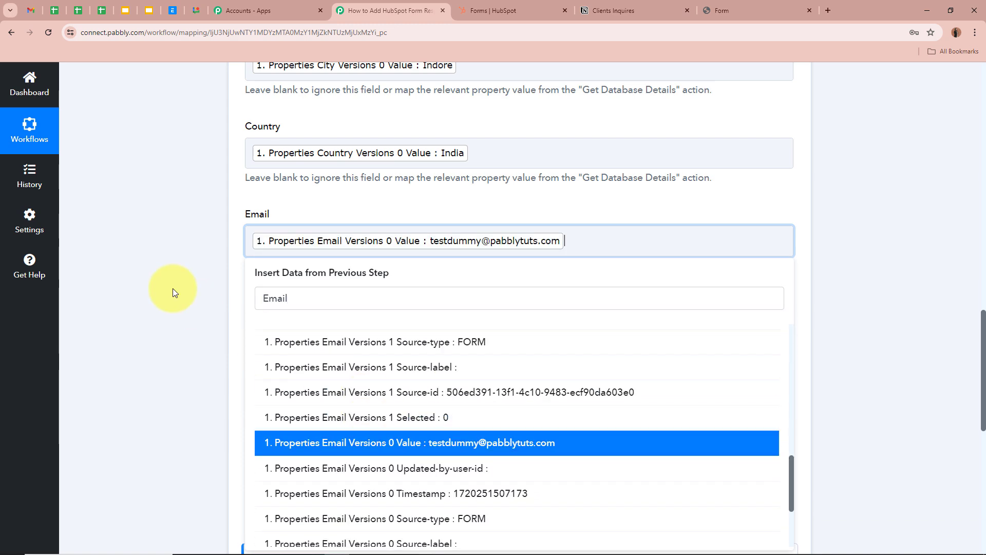
left_click(172, 292)
scroll(174, 288, "down", 2)
- Map the submitted phone number into the Phone Number field
left_click(370, 222)
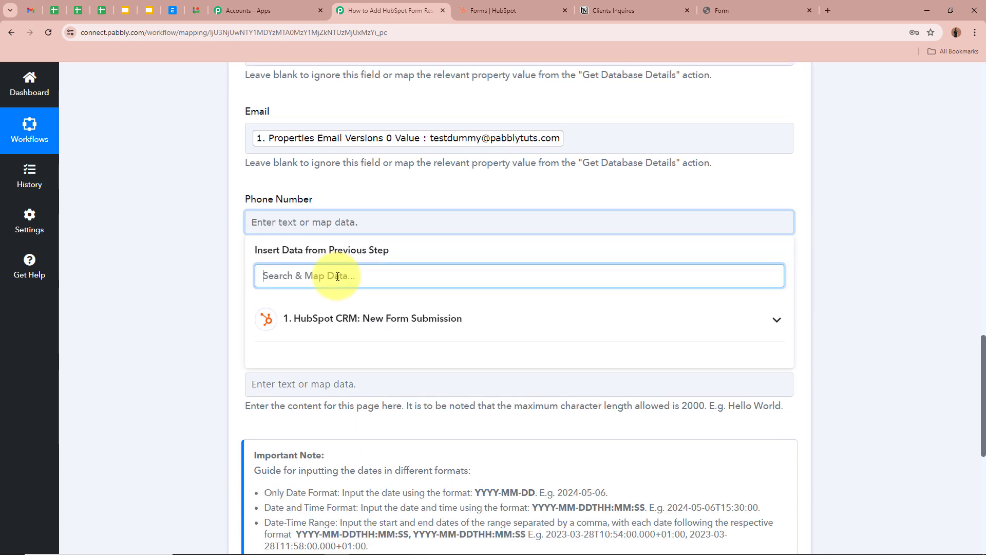
type("Phonr")
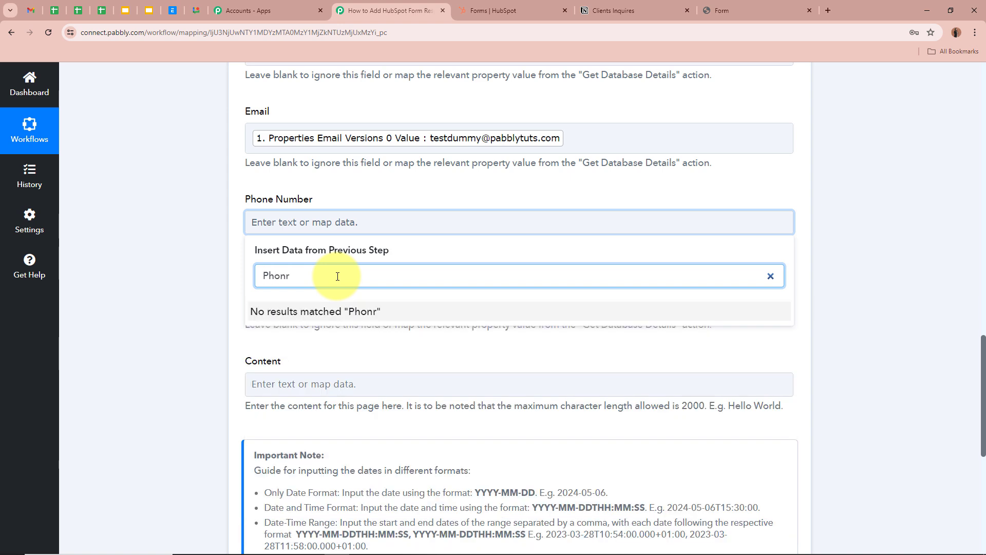
key("BackSpace")
type("e")
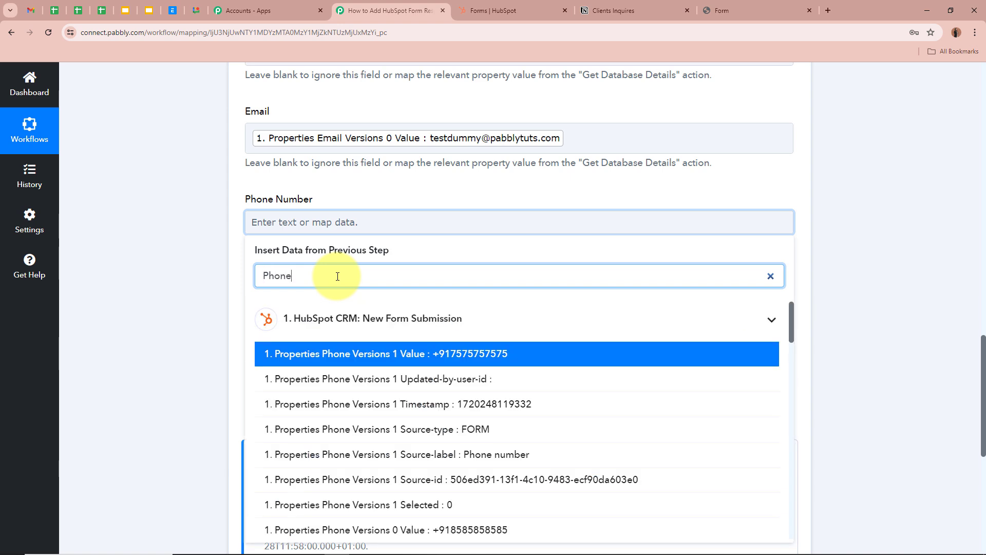
scroll(282, 368, "down", 3)
left_click(282, 368)
scroll(286, 242, "down", 2)
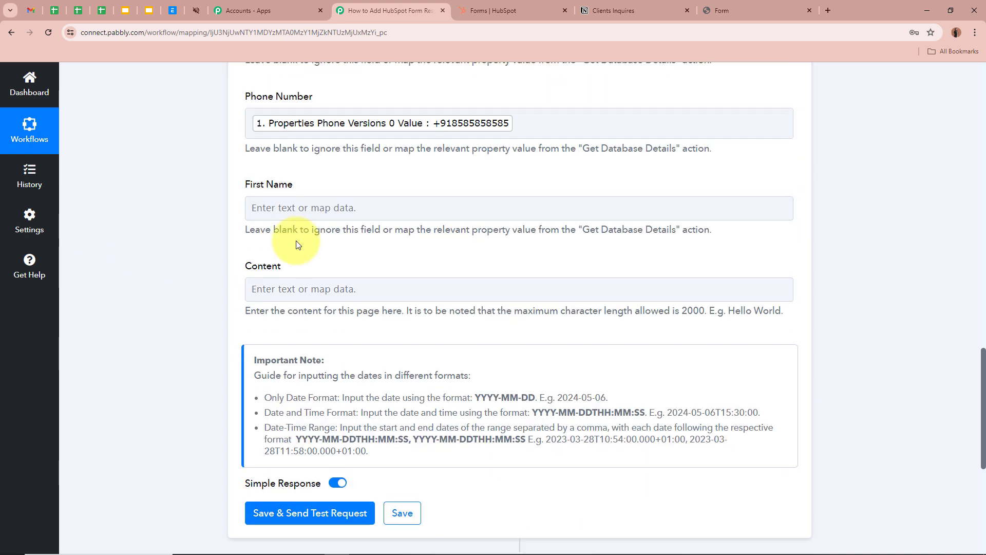
- Map the first name value Test into the First Name field
left_click(251, 208)
left_click(323, 259)
type("F")
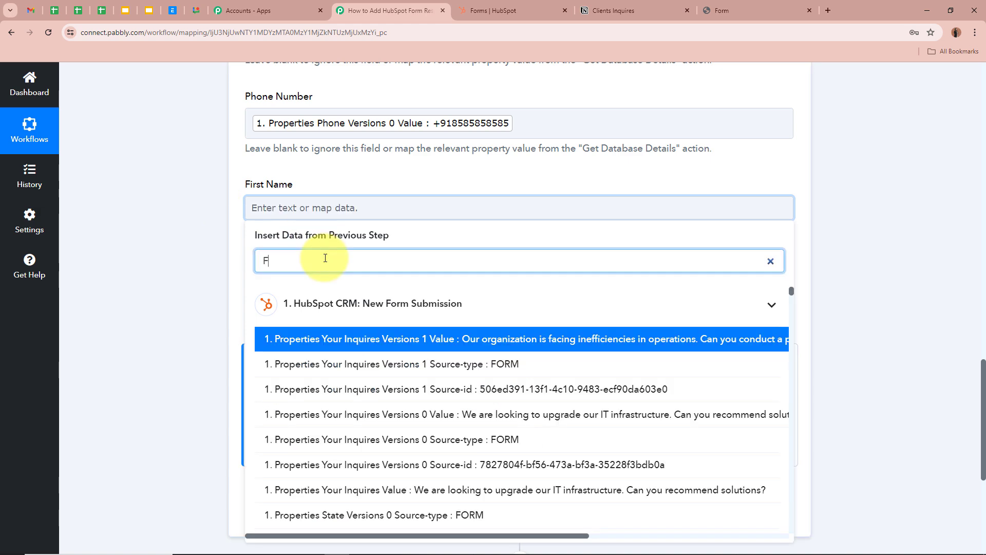
type("irstname")
key("Return")
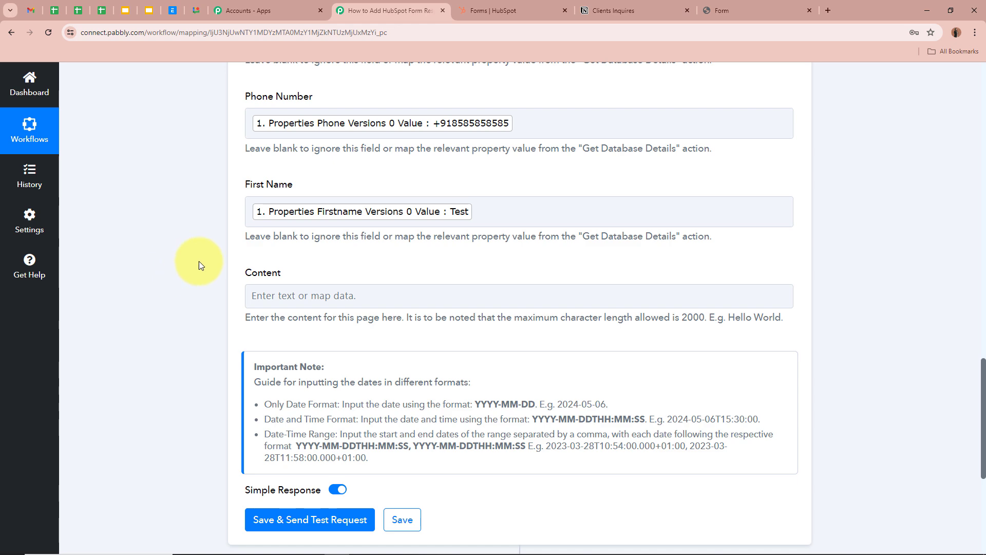
scroll(229, 290, "up", 9)
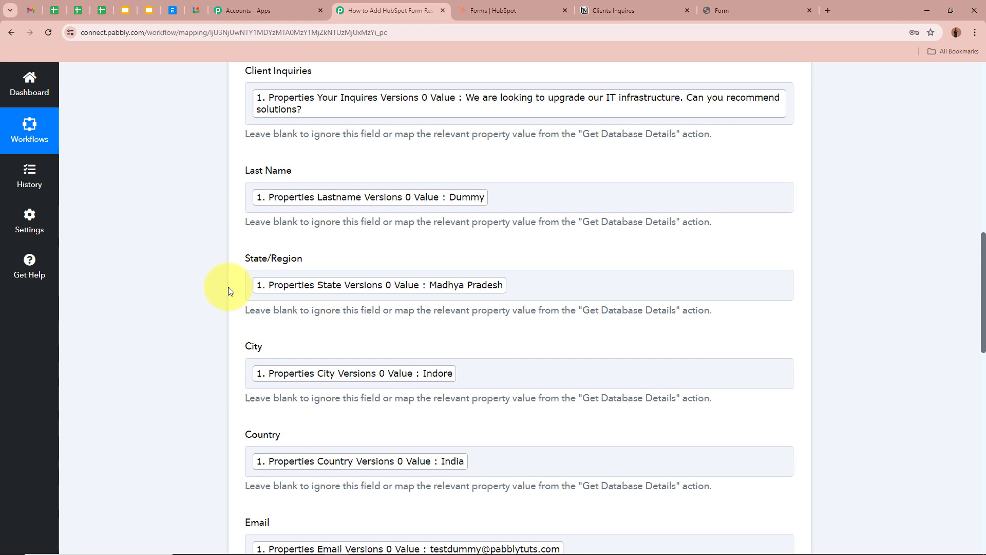
scroll(228, 290, "down", 12)
scroll(229, 287, "down", 1)
- Save the Notion action, send a test request, and review the new page in the response
left_click(335, 318)
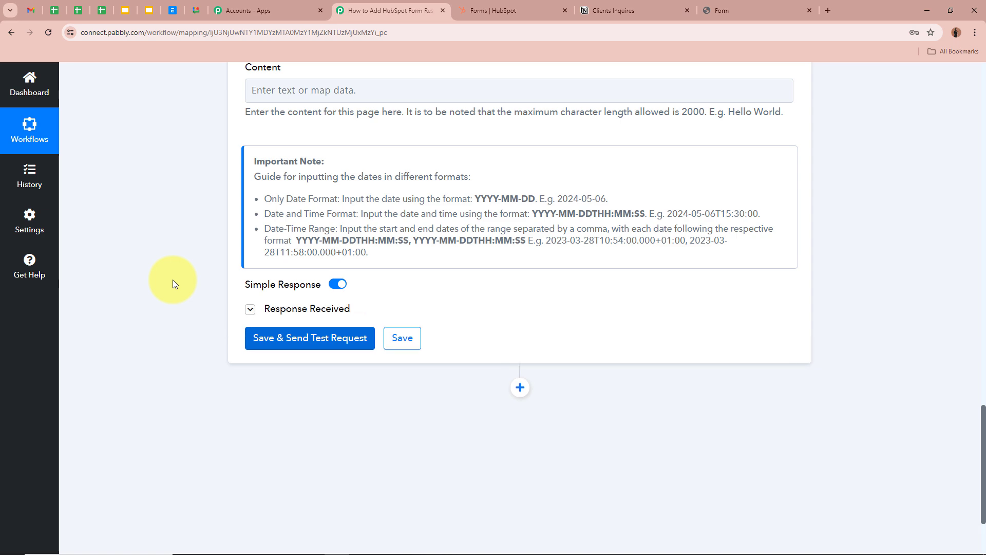
scroll(173, 279, "down", 3)
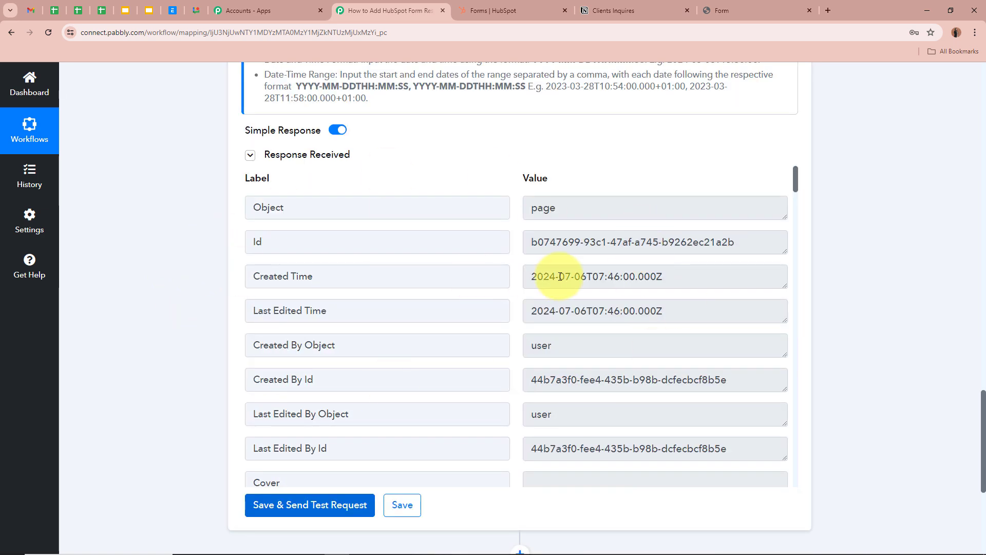
scroll(562, 276, "down", 7)
scroll(562, 270, "up", 7)
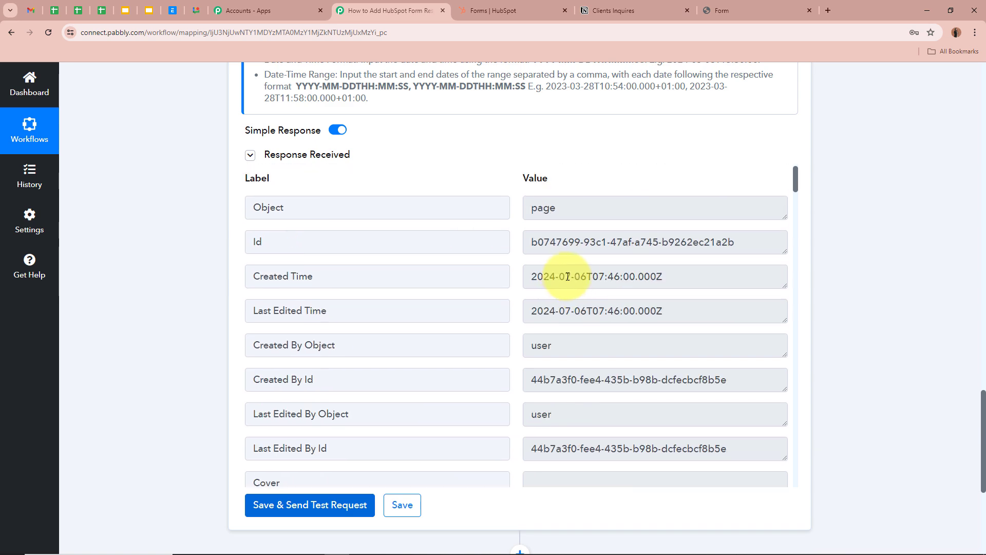
scroll(866, 309, "up", 5)
scroll(864, 304, "down", 5)
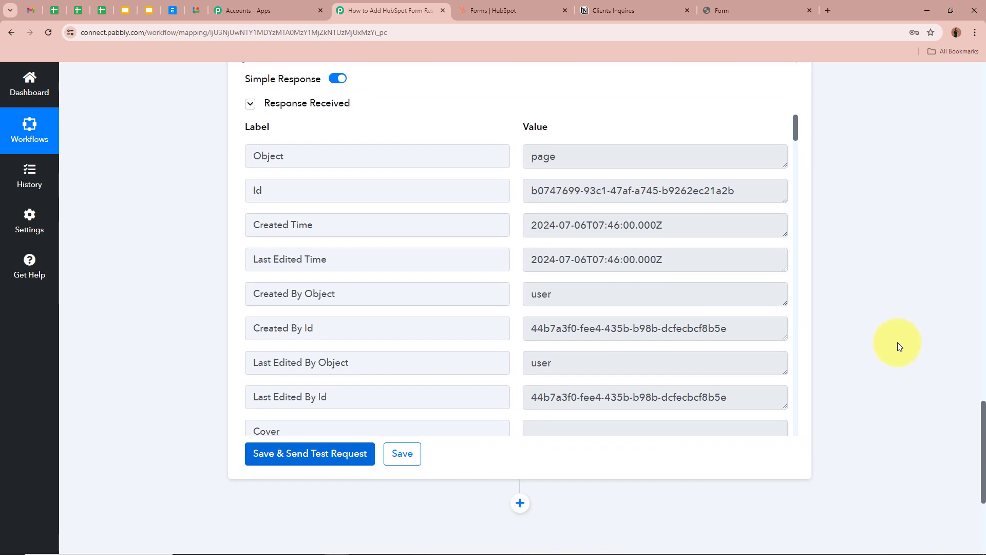
- Review the new Test Dummy row across all columns of the Clients Inquires table in Notion
left_click(633, 11)
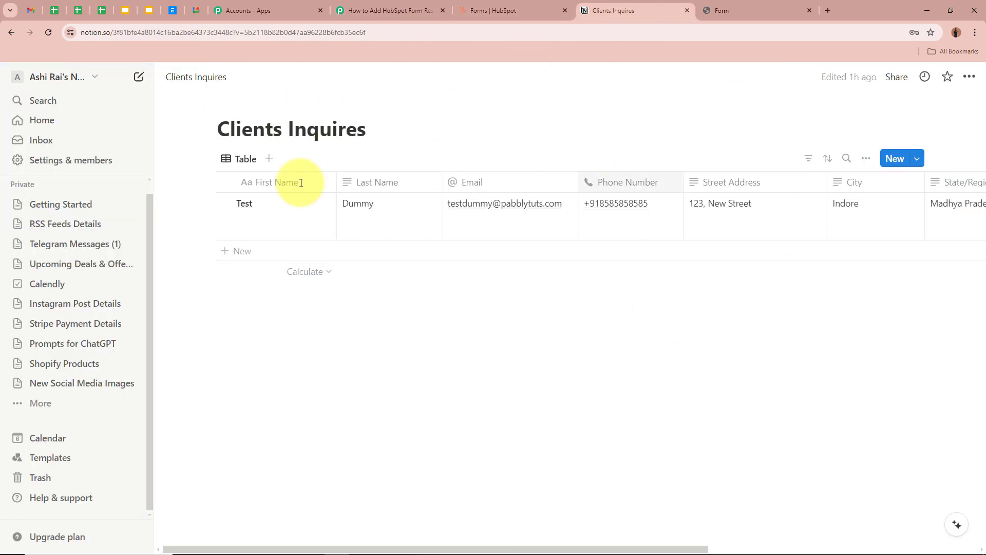
left_click_drag(277, 551, 304, 548)
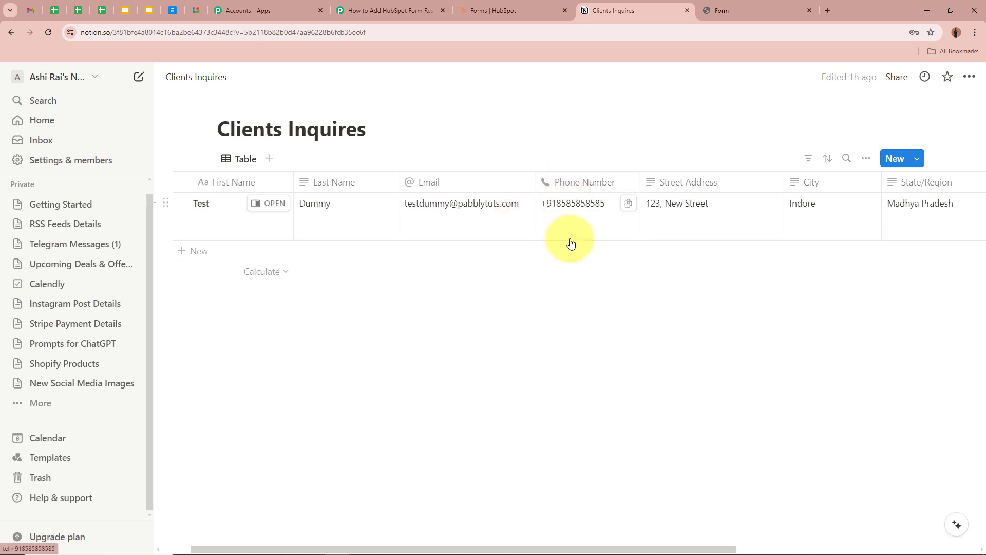
left_click_drag(619, 552, 734, 549)
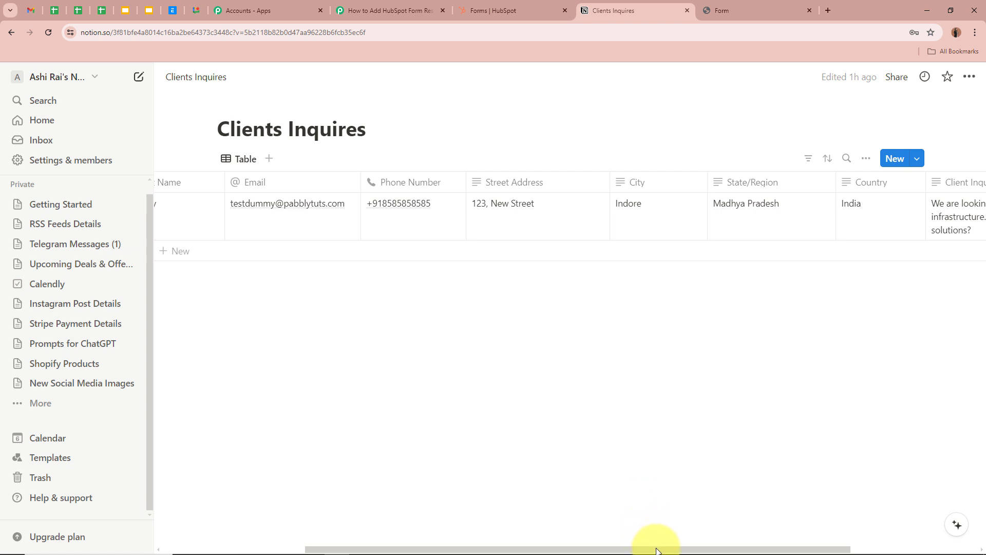
left_click_drag(670, 549, 808, 549)
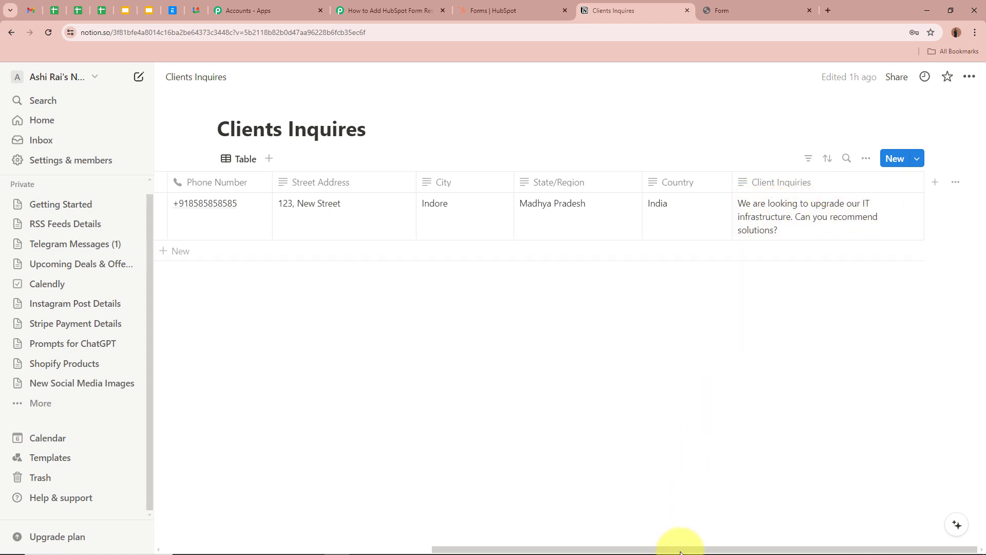
left_click_drag(667, 549, 325, 553)
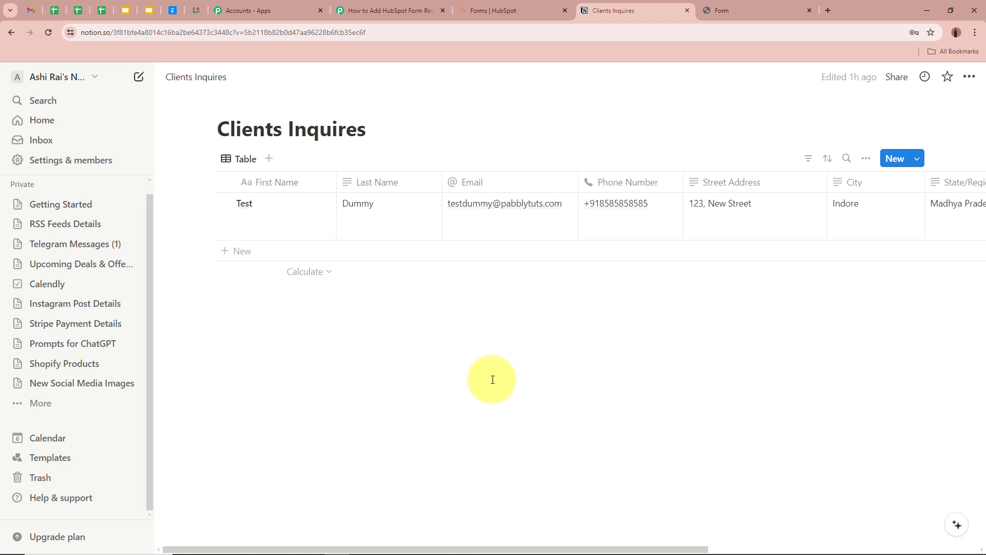